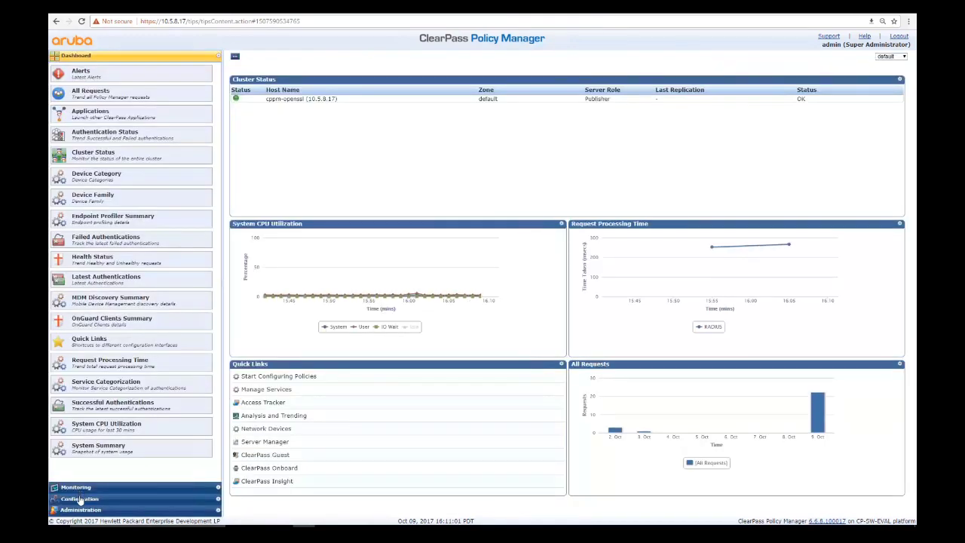
- Start a certificate signing request for the HTTPS Server Certificate under Administration > Certificates
left_click(80, 510)
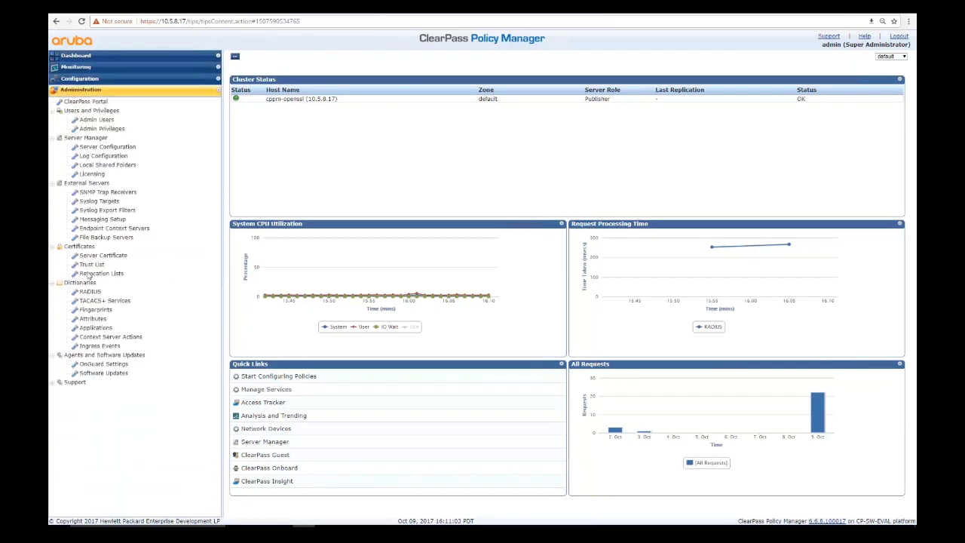
left_click(93, 257)
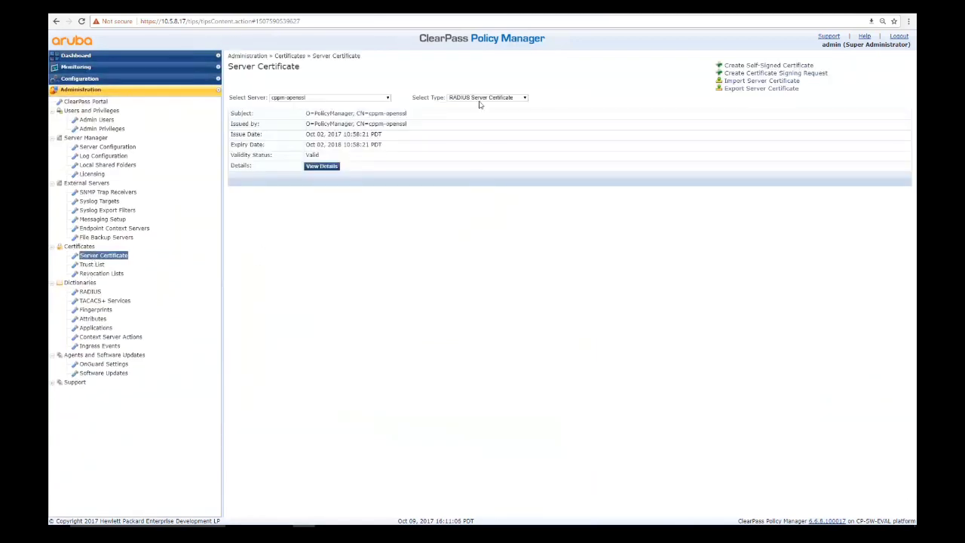
left_click(480, 99)
left_click(479, 112)
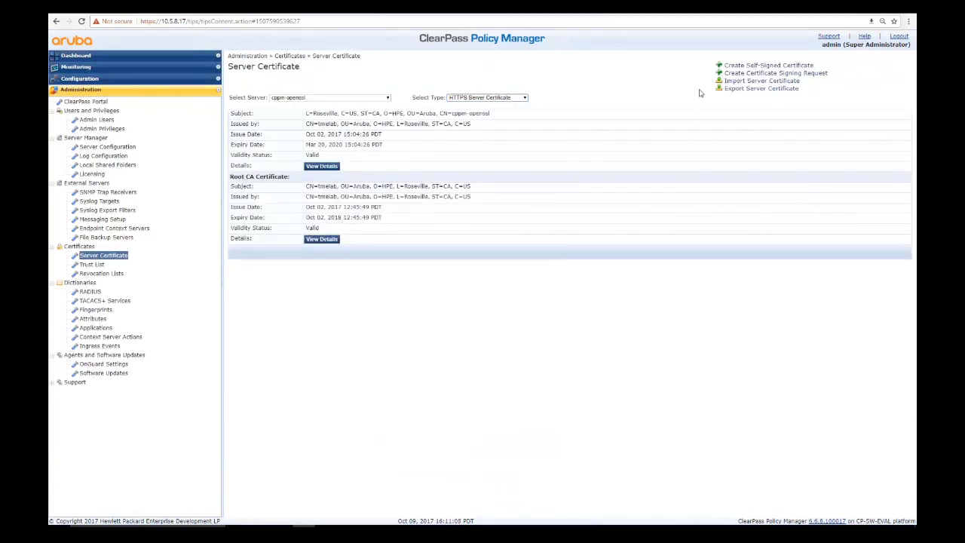
left_click(730, 73)
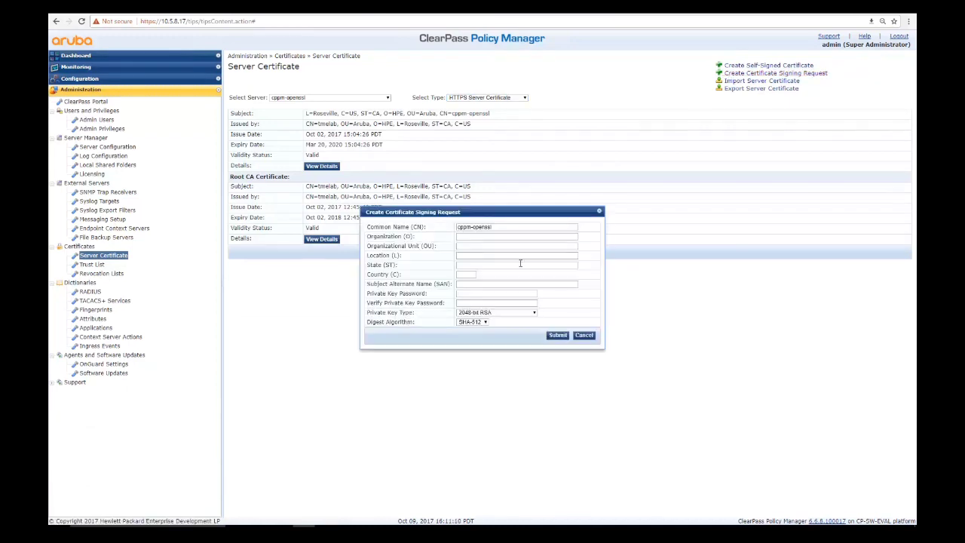
- Fill the CSR subject with organization aruba, unit tme, location roseville, state ca, country us
left_click(488, 237)
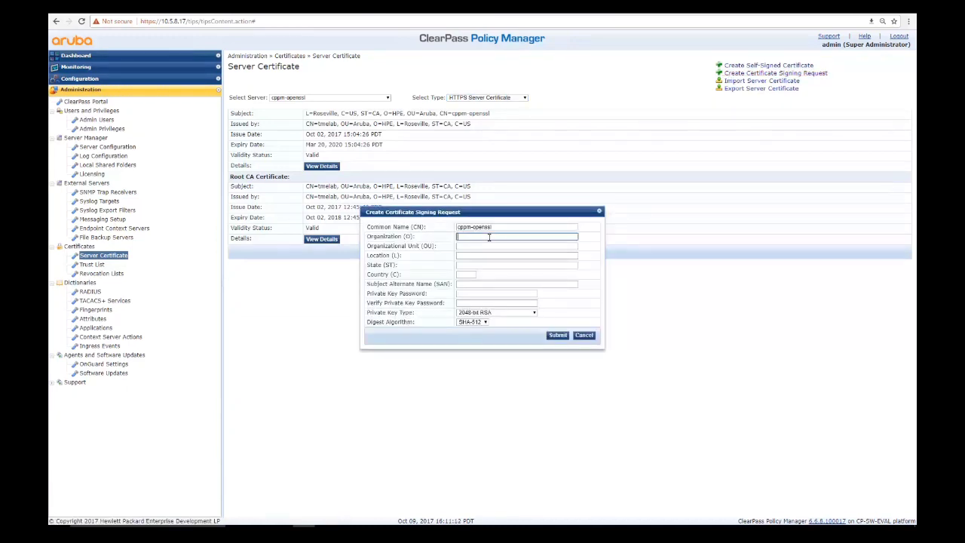
type("aruba")
key("Tab")
type("tme")
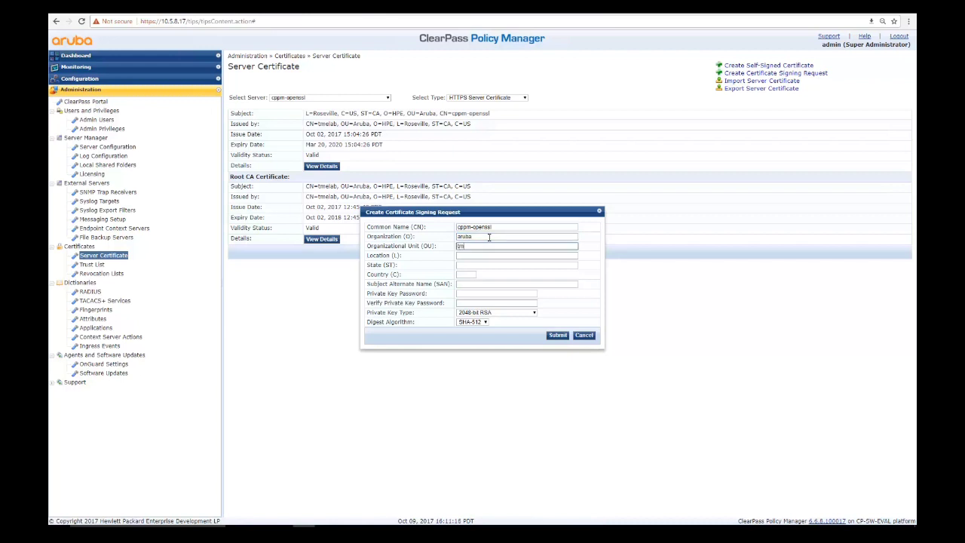
key("Tab")
type("roseville")
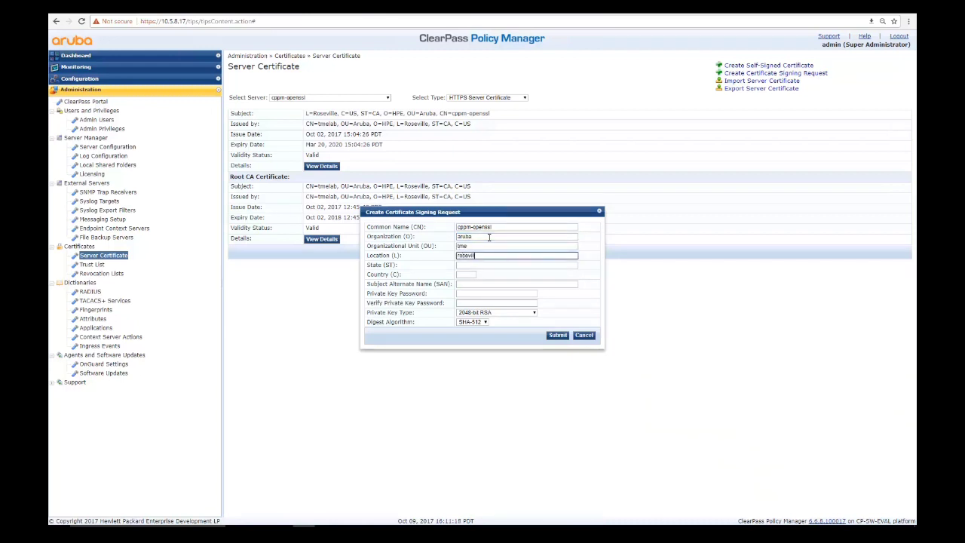
key("Tab")
type("ca")
key("Tab")
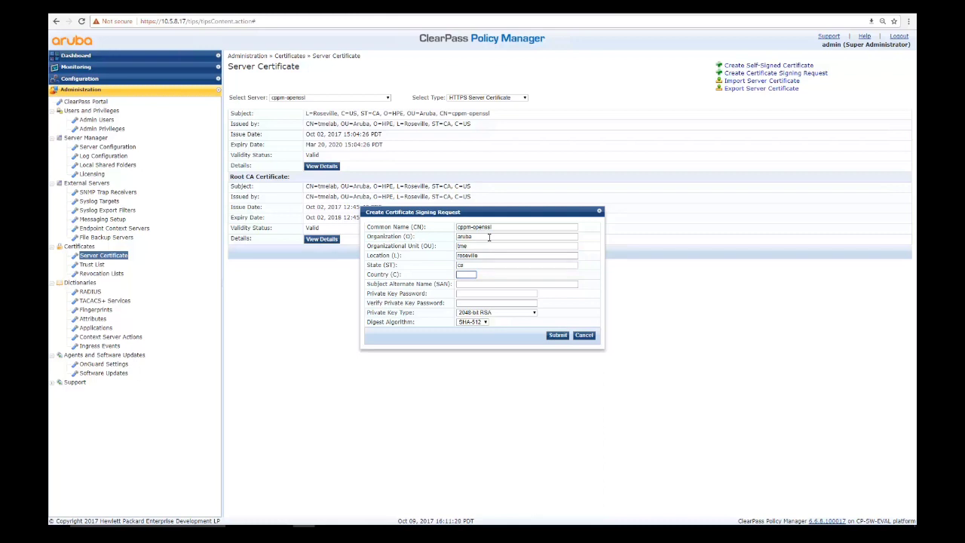
type("us")
- Enter and confirm the private key password
key("Tab")
key("Tab")
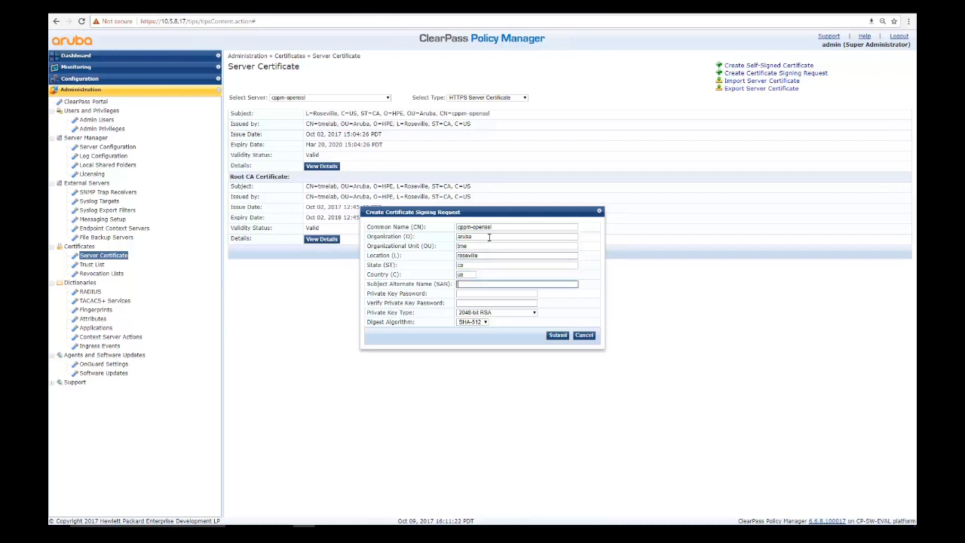
type("aruba123")
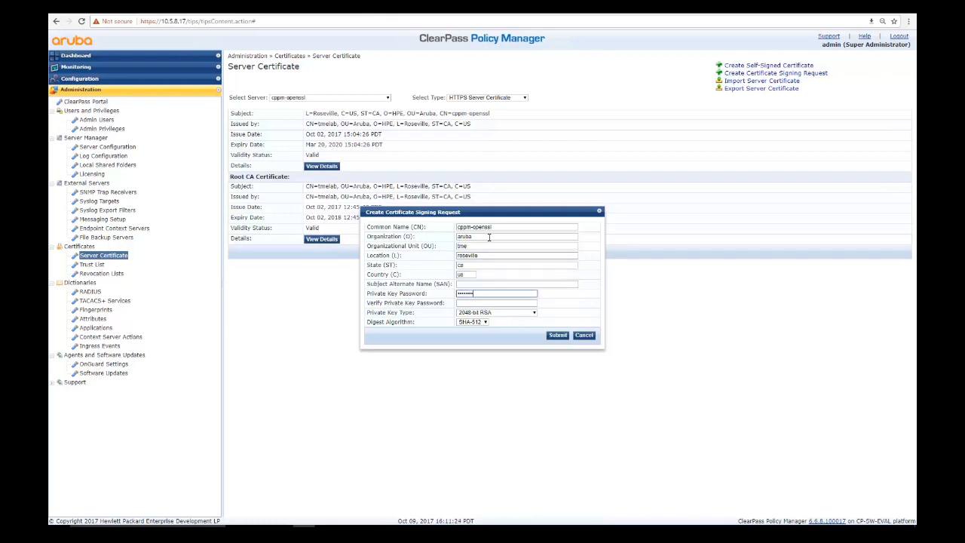
key("Tab")
type("aruba")
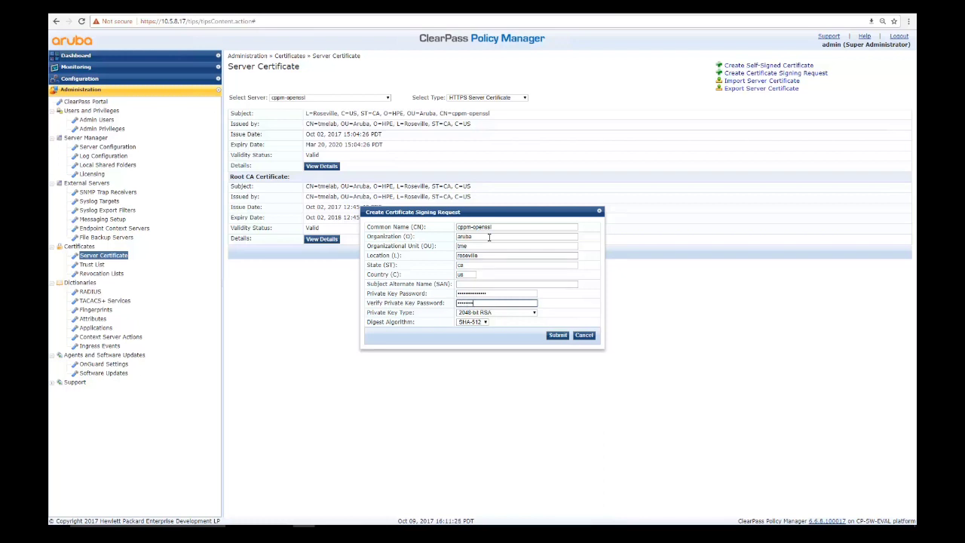
- Submit the CSR, download the CSR and private key files, and select the request text
left_click(558, 335)
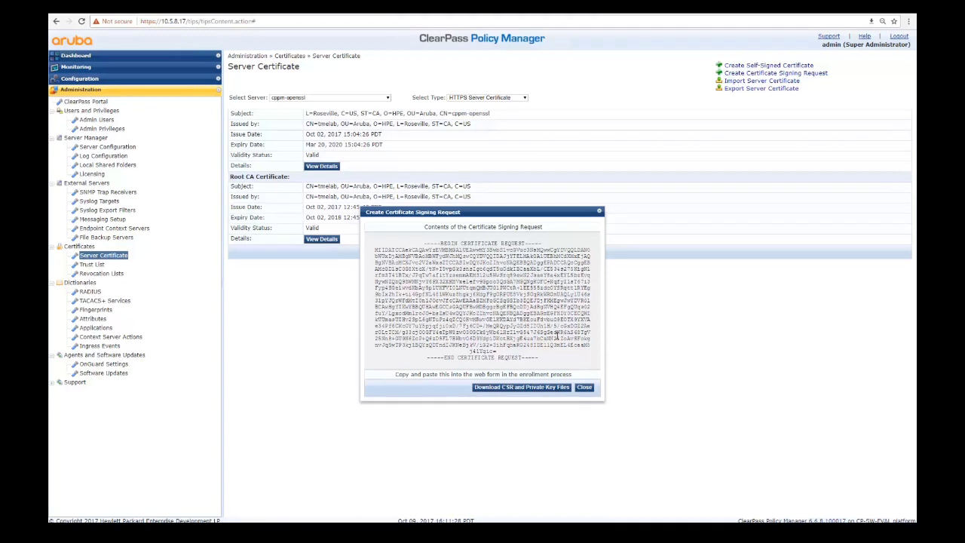
left_click(523, 387)
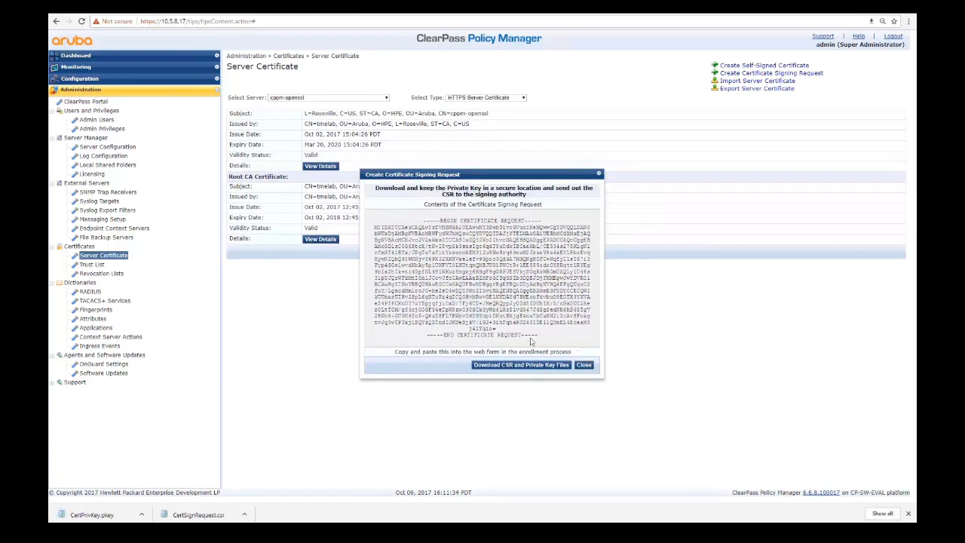
left_click_drag(536, 334, 404, 221)
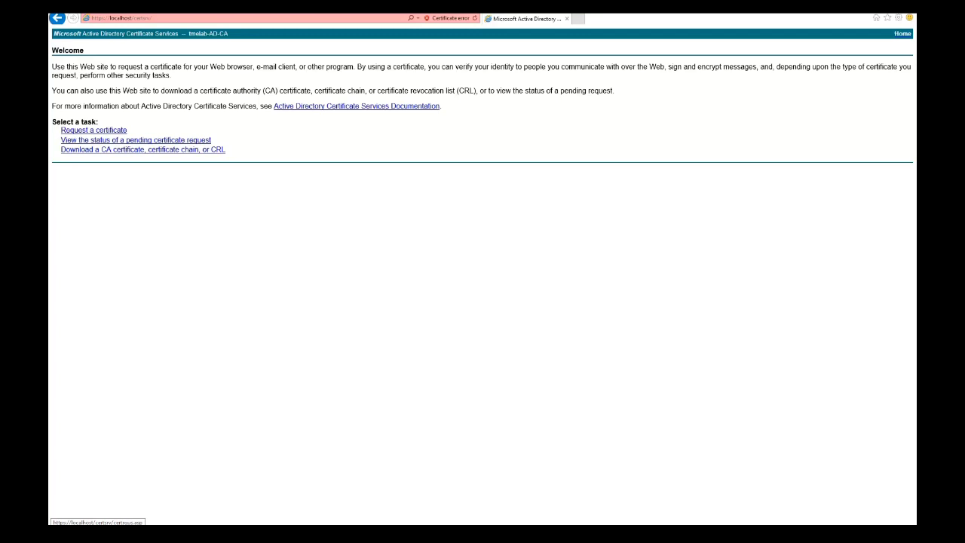
- Submit the pasted CSR as an advanced base-64 request using the Web Server template
left_click(101, 131)
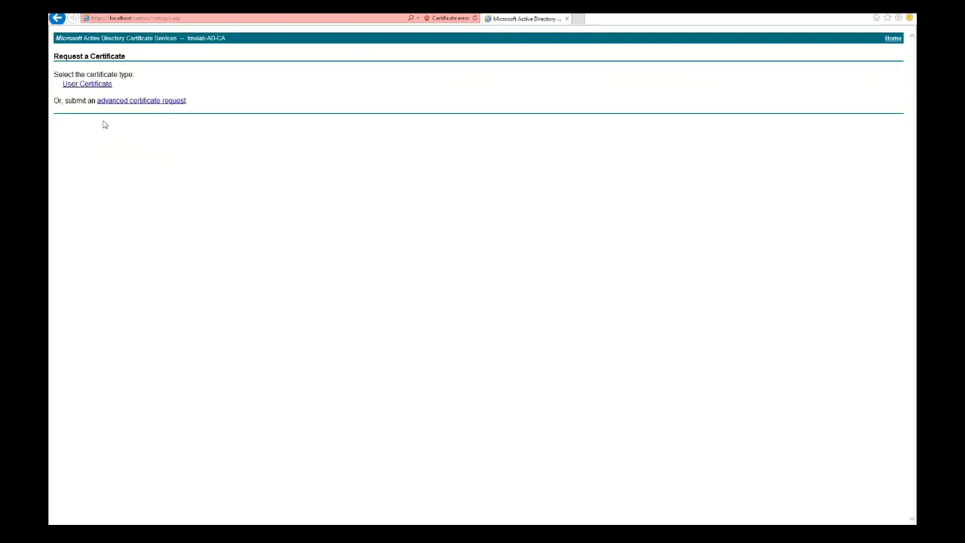
left_click(136, 101)
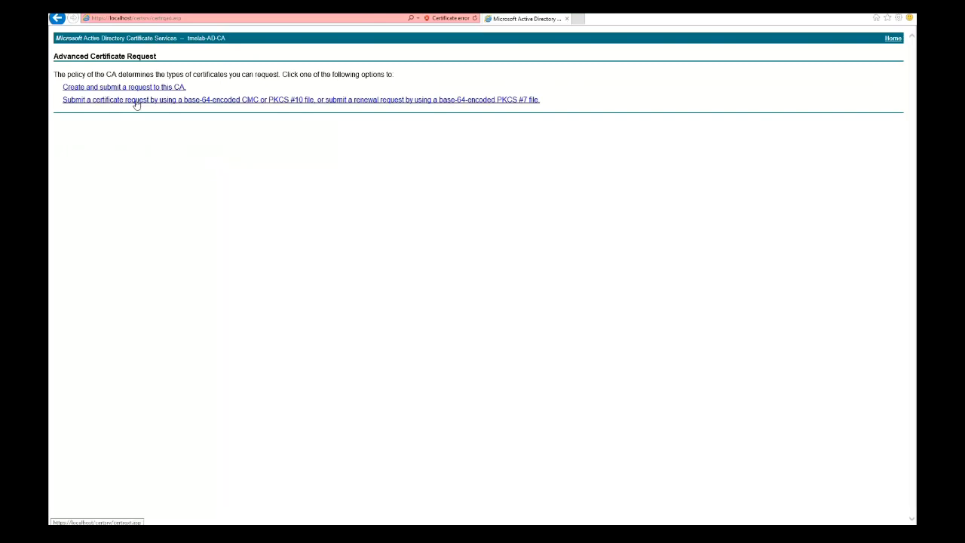
left_click(136, 101)
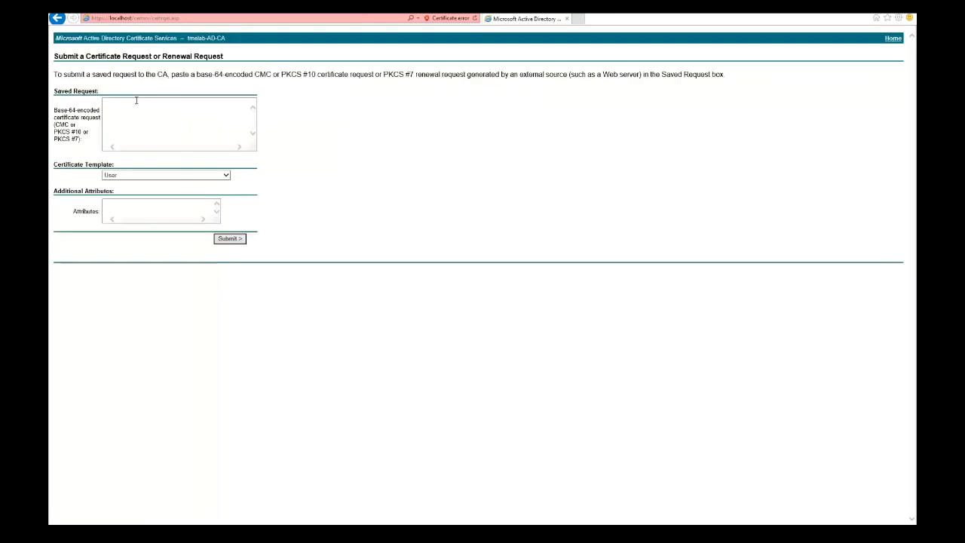
key("ctrl+v")
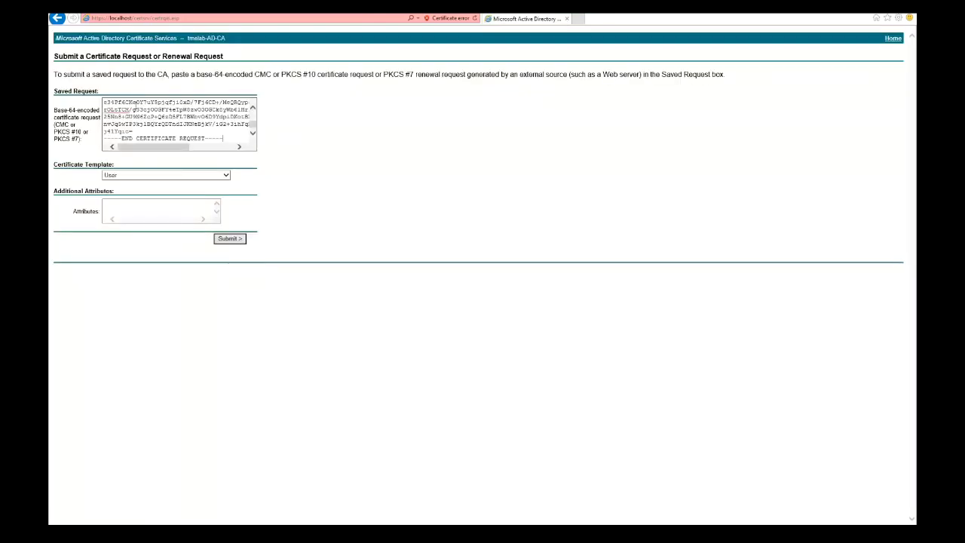
left_click(137, 175)
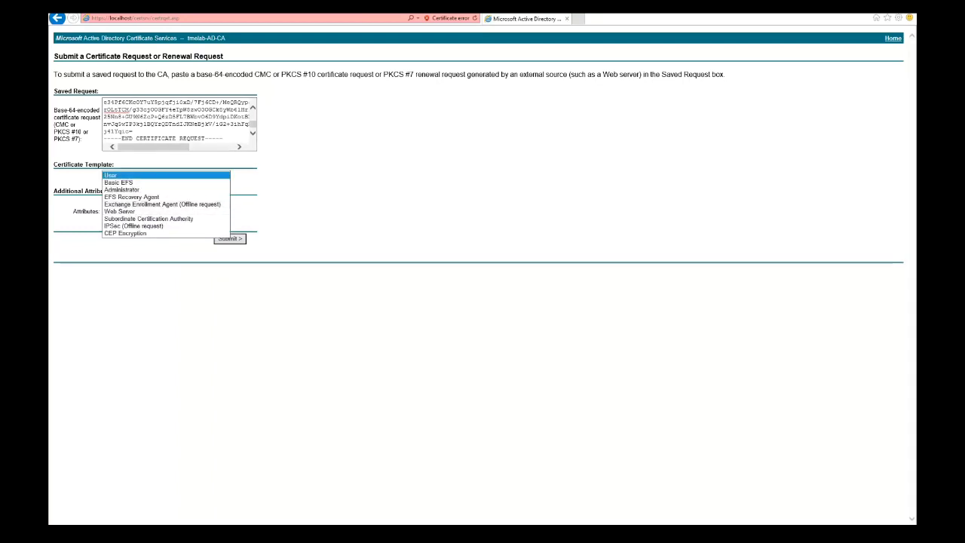
left_click(158, 212)
left_click(230, 239)
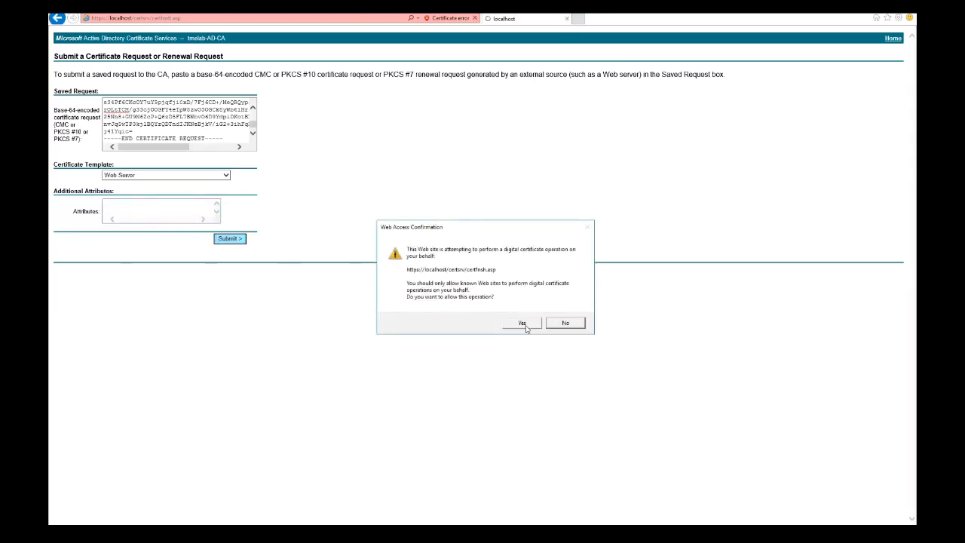
- Approve the request, then download and open the Base 64 certificate chain certnew.p7b
left_click(524, 323)
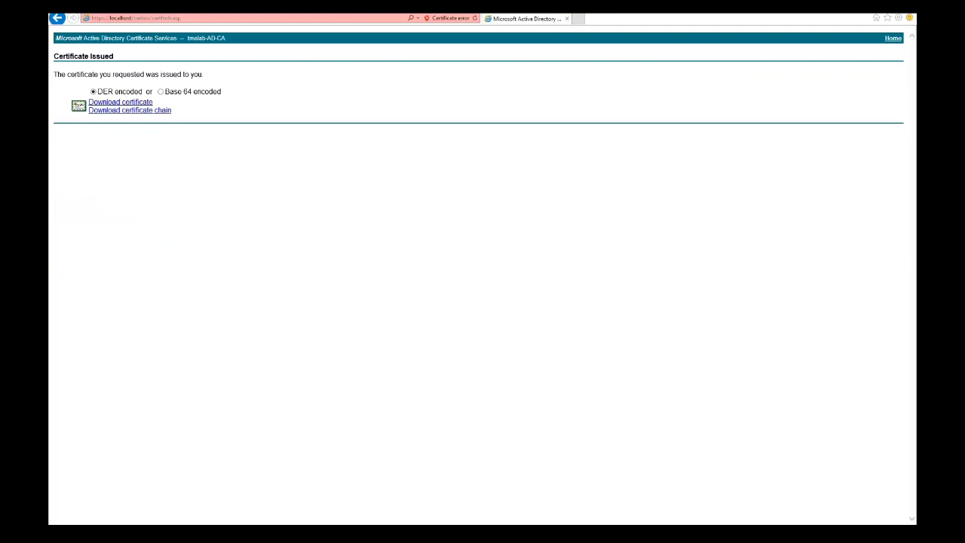
left_click(161, 91)
left_click(160, 111)
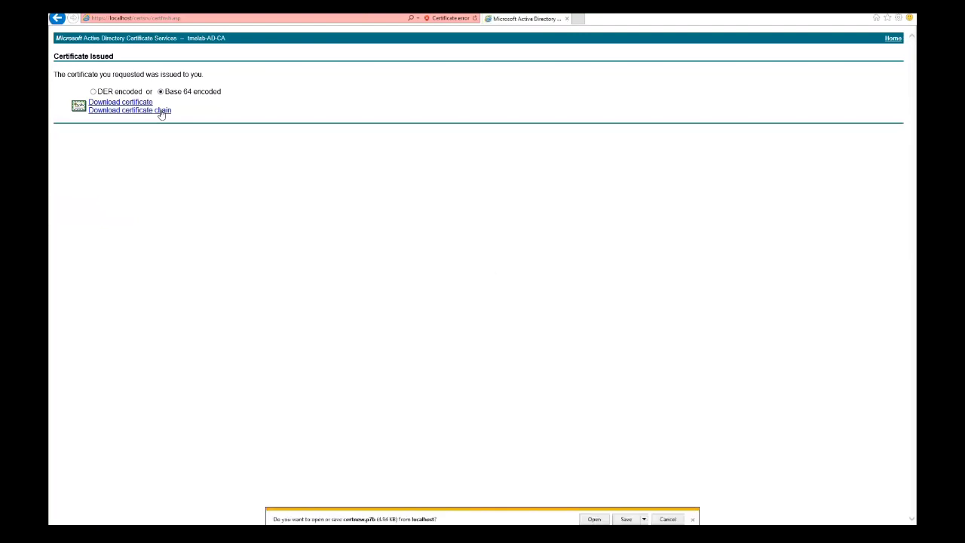
left_click(593, 520)
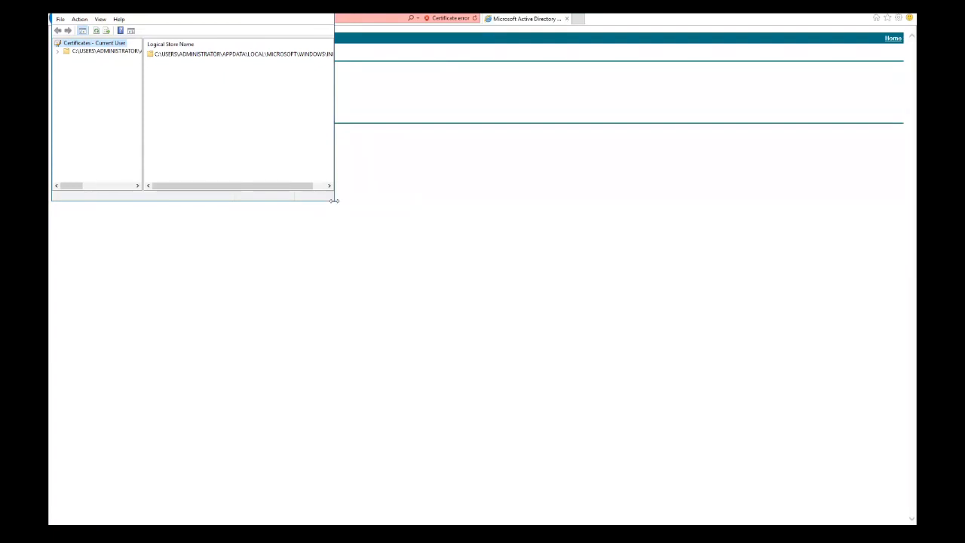
- Show the certificates in the store and start exporting the cppm-openssl certificate
left_click_drag(335, 201, 626, 405)
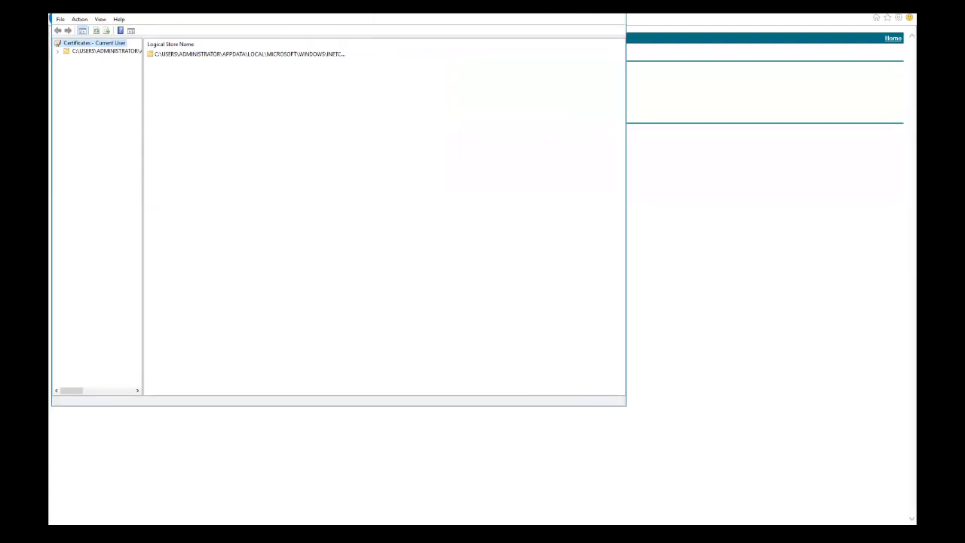
left_click(57, 51)
left_click(89, 60)
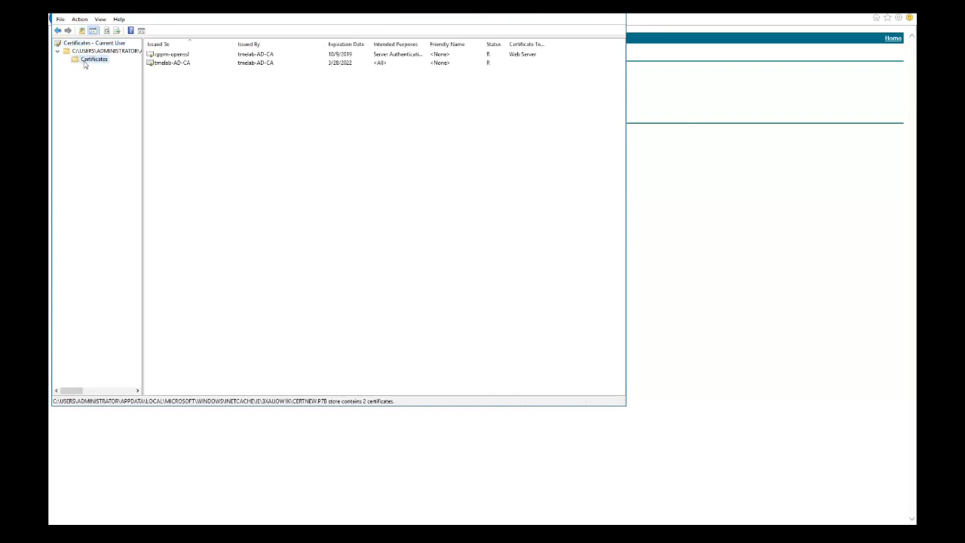
right_click(169, 57)
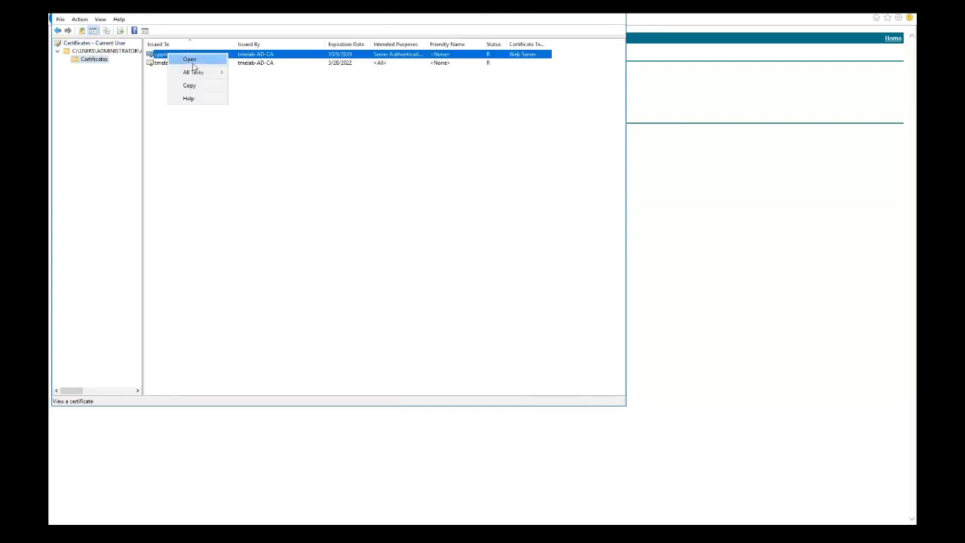
mouse_move(194, 73)
left_click(269, 85)
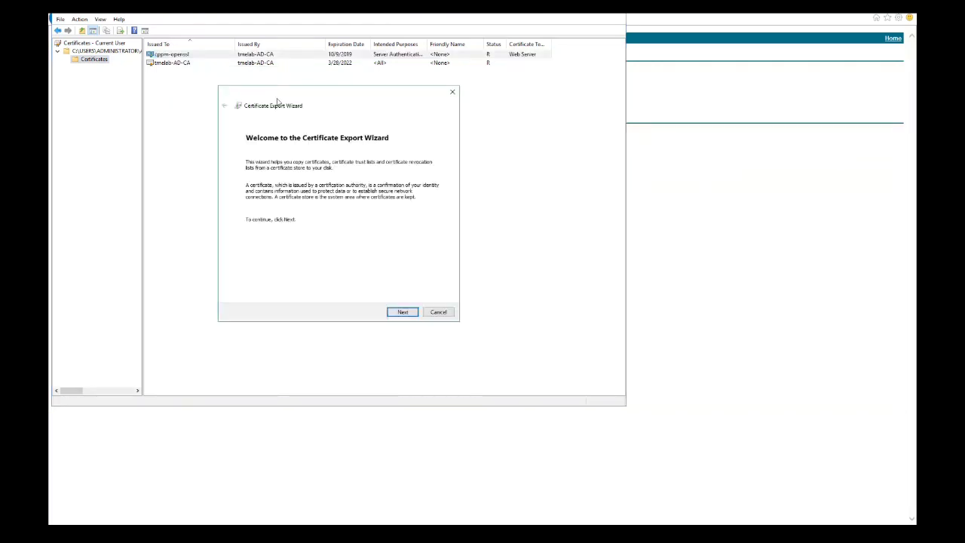
- Export it in Base-64 X.509 format as servercert.cer in Downloads
left_click(397, 310)
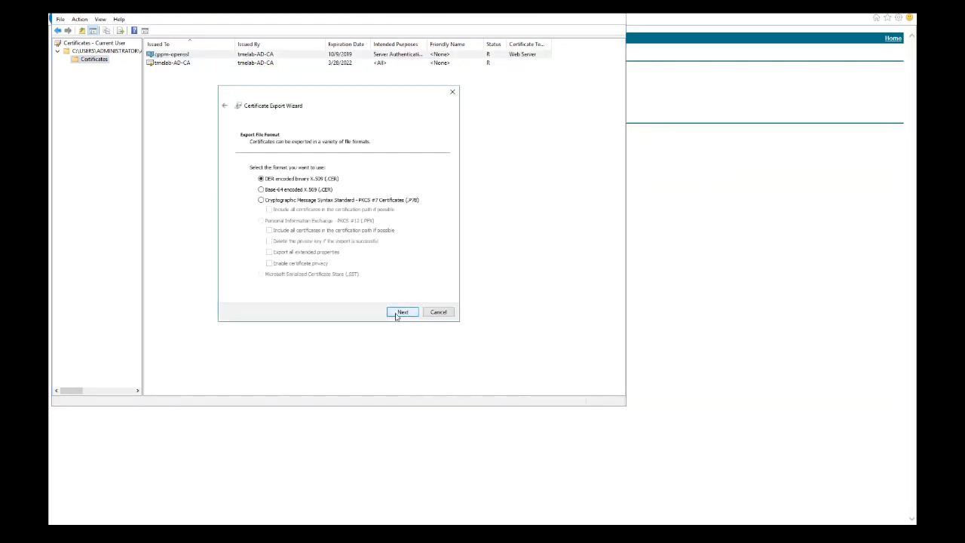
left_click(278, 190)
left_click(398, 311)
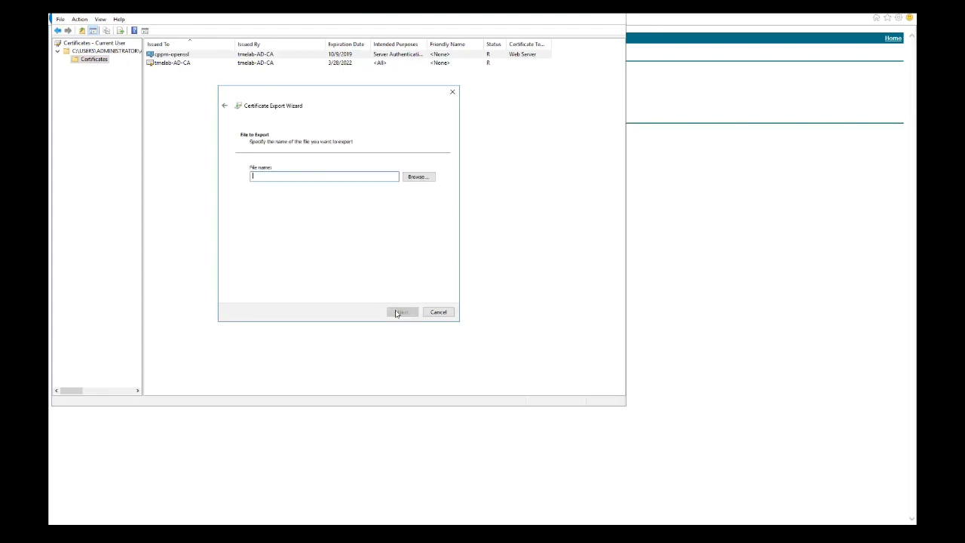
left_click(417, 178)
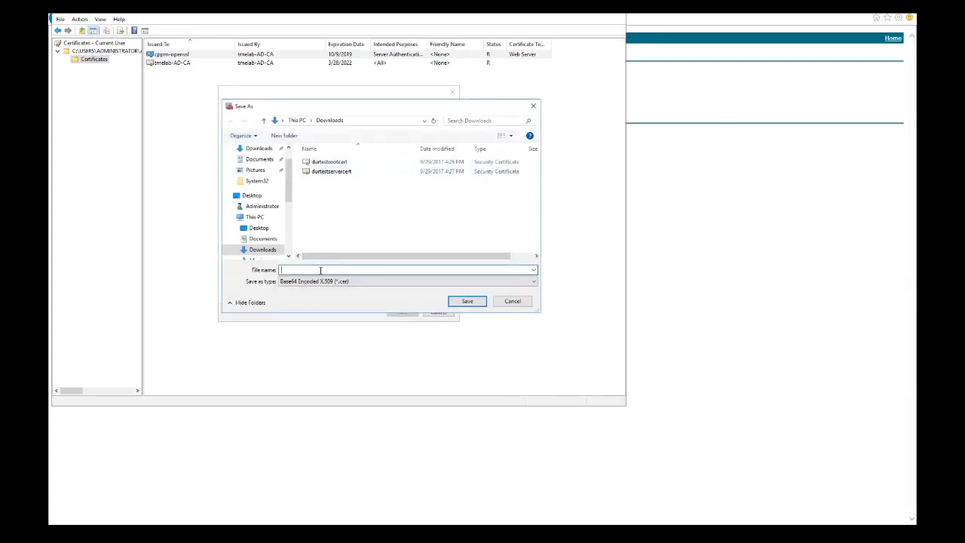
type("servercert")
left_click(465, 302)
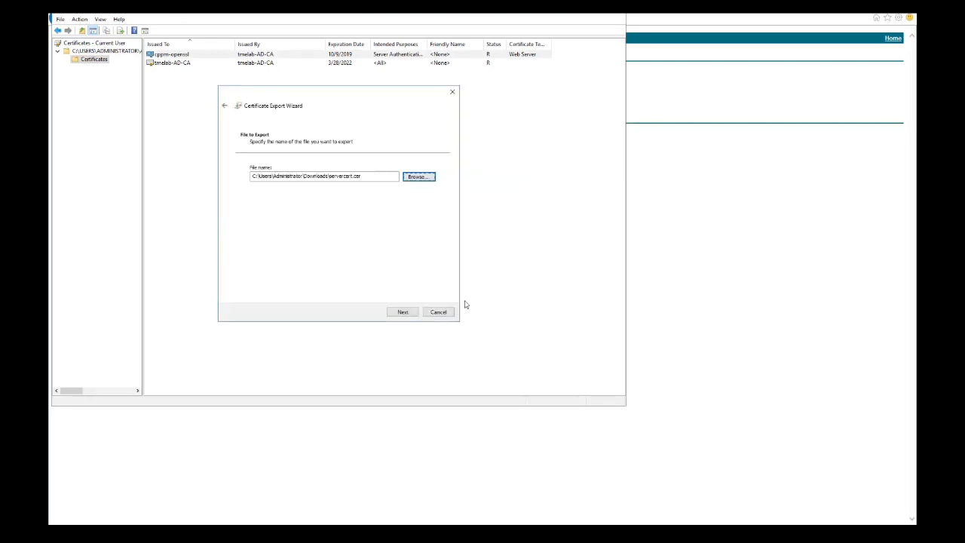
left_click(400, 312)
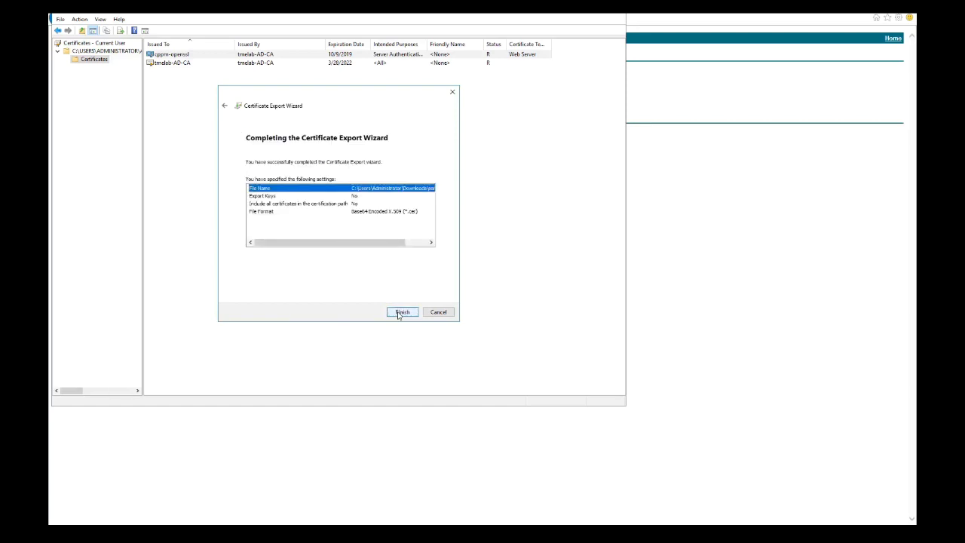
left_click(400, 312)
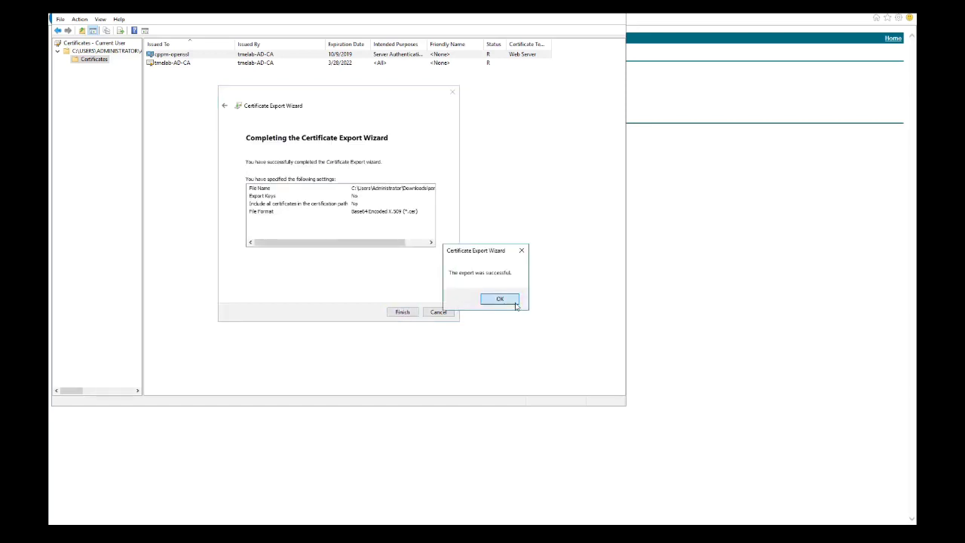
left_click(516, 305)
- Start exporting the tmelab-AD-CA certificate in Base-64 encoded X.509 format
right_click(176, 64)
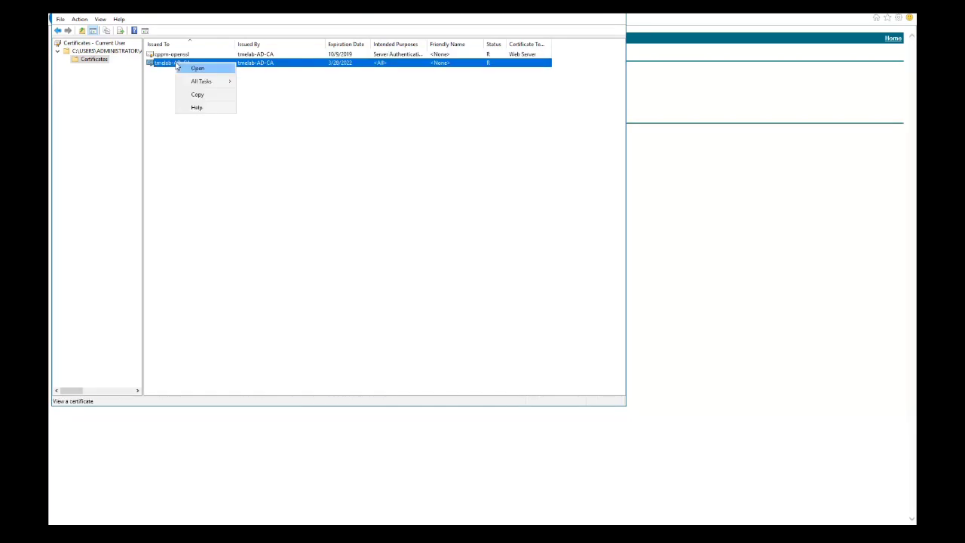
mouse_move(201, 81)
left_click(262, 93)
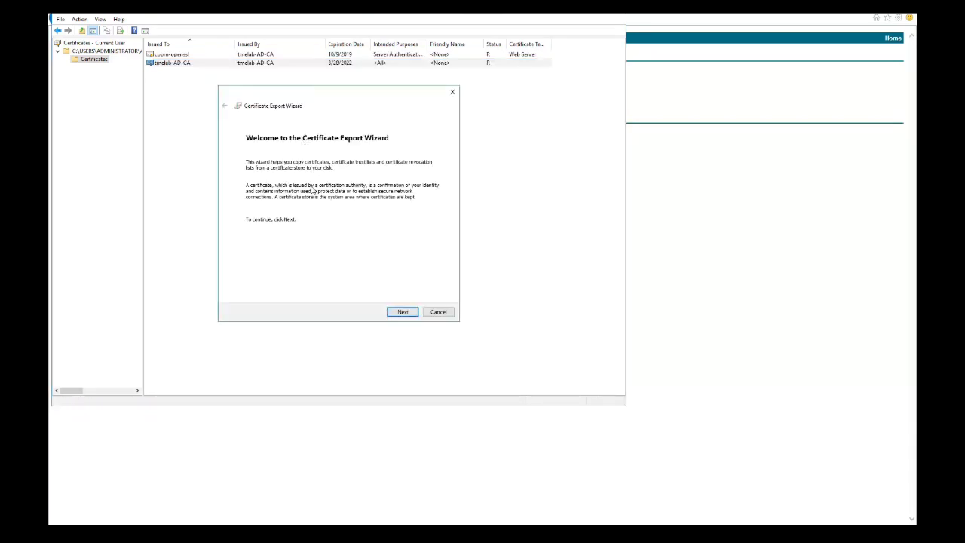
left_click(394, 315)
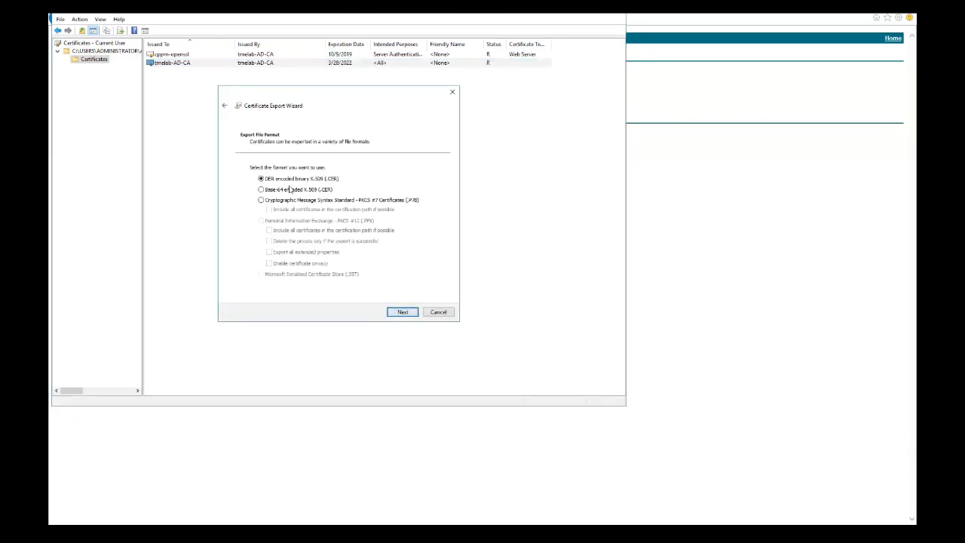
left_click(290, 190)
left_click(399, 312)
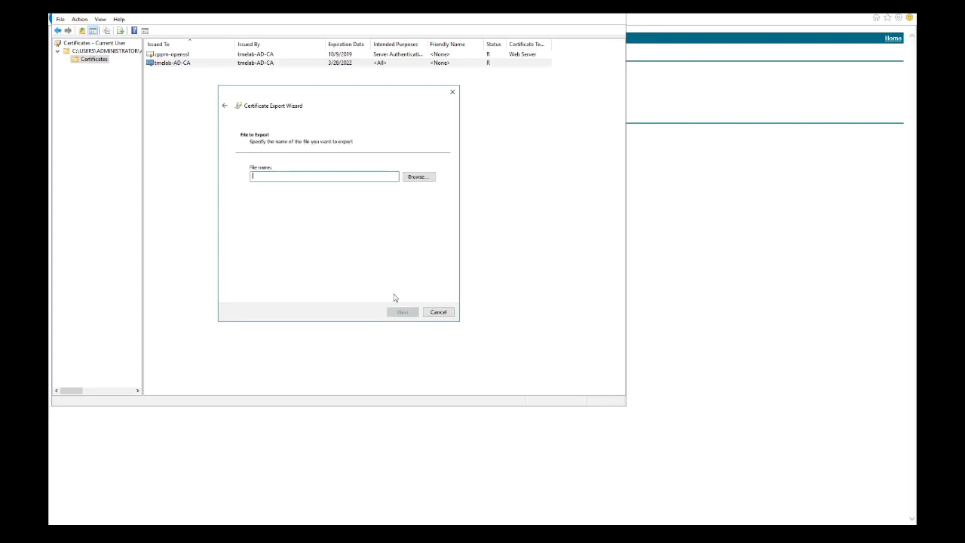
- Save the export as rootcert in Downloads and finish the wizard
left_click(430, 178)
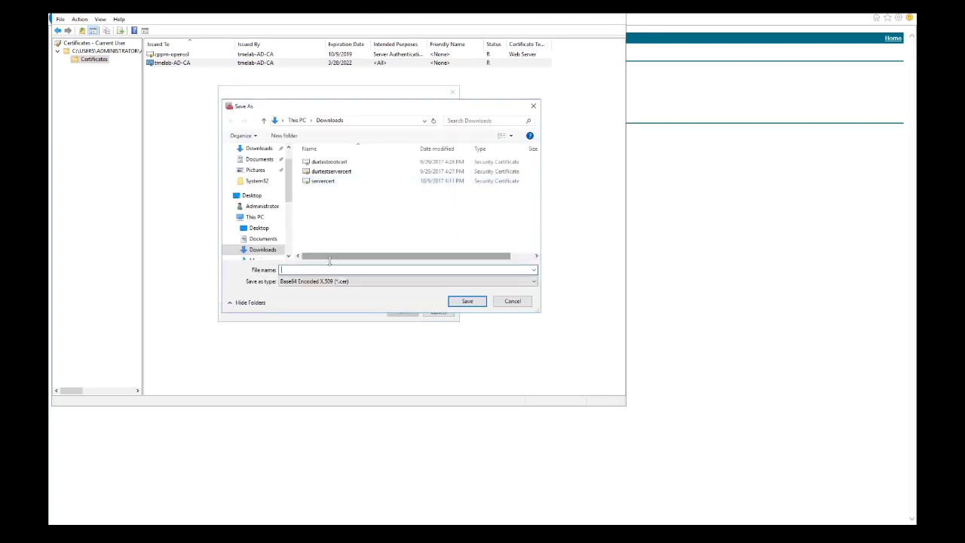
type("root")
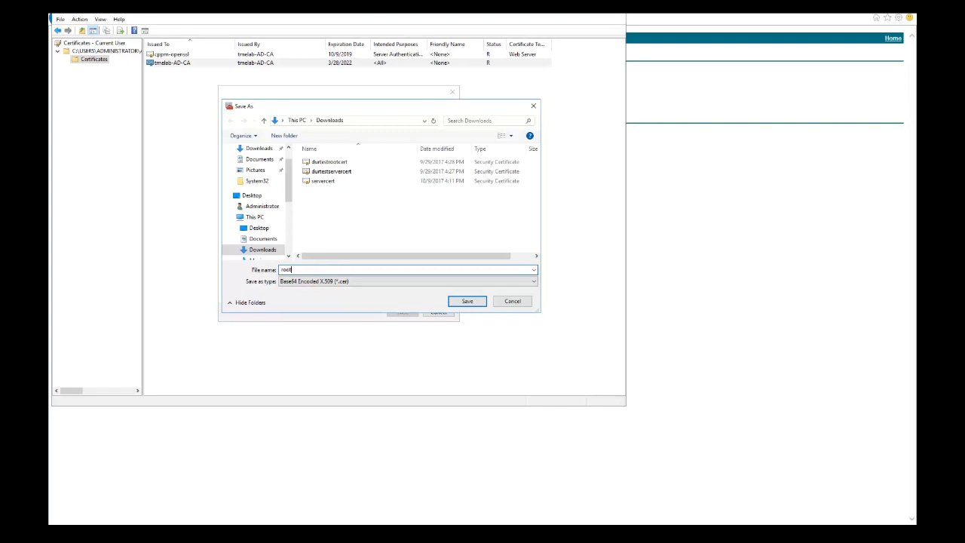
type("cert")
left_click(467, 301)
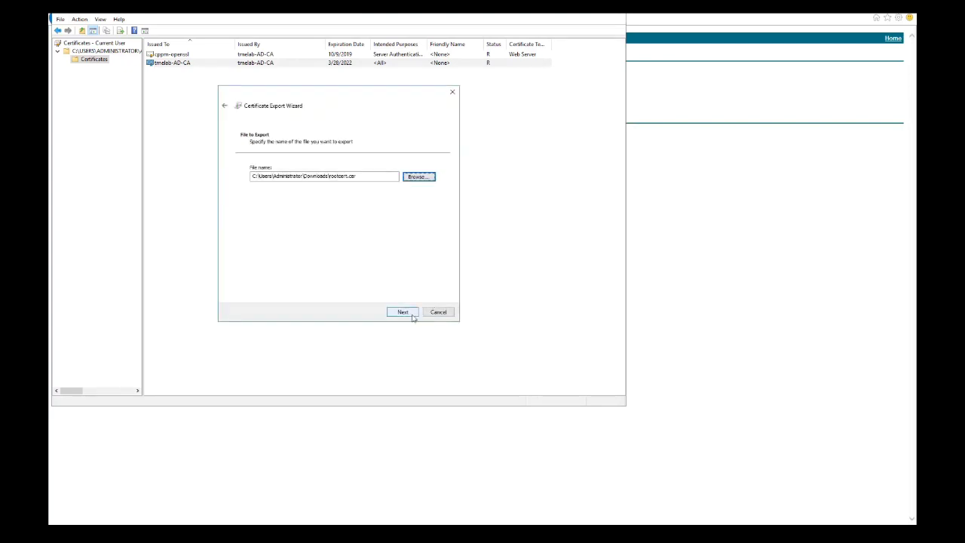
left_click(412, 315)
left_click(413, 316)
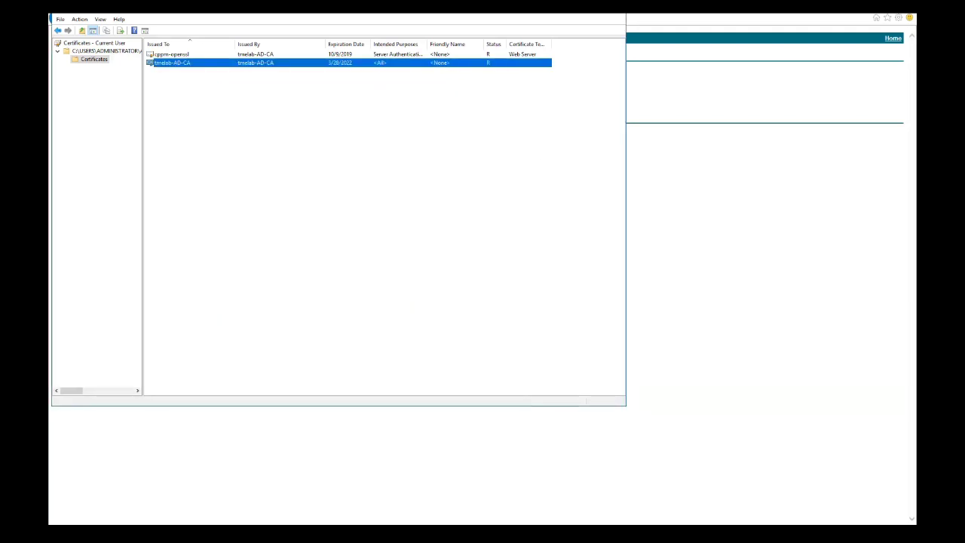
- Select the rootcert and servercert files in Downloads and close the CSR dialog
key("super+e")
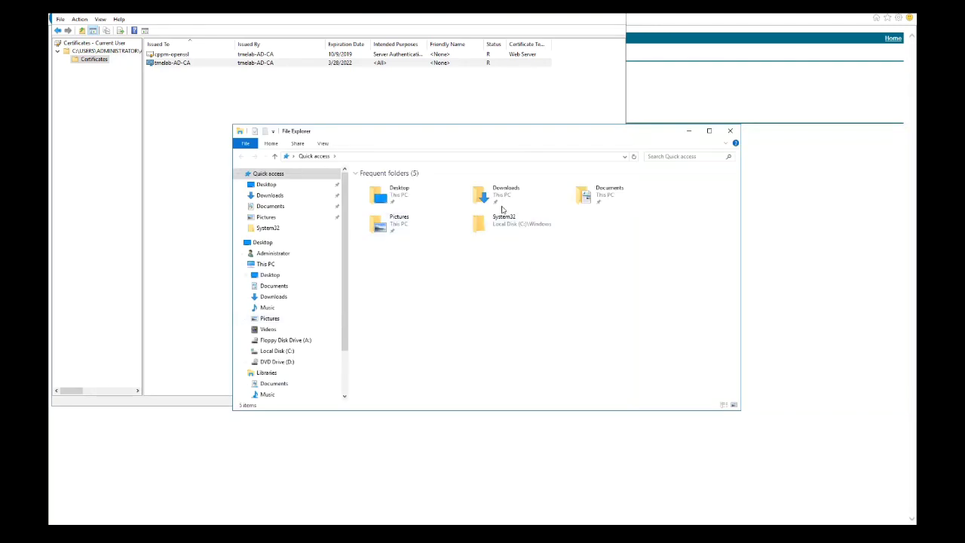
double_click(501, 204)
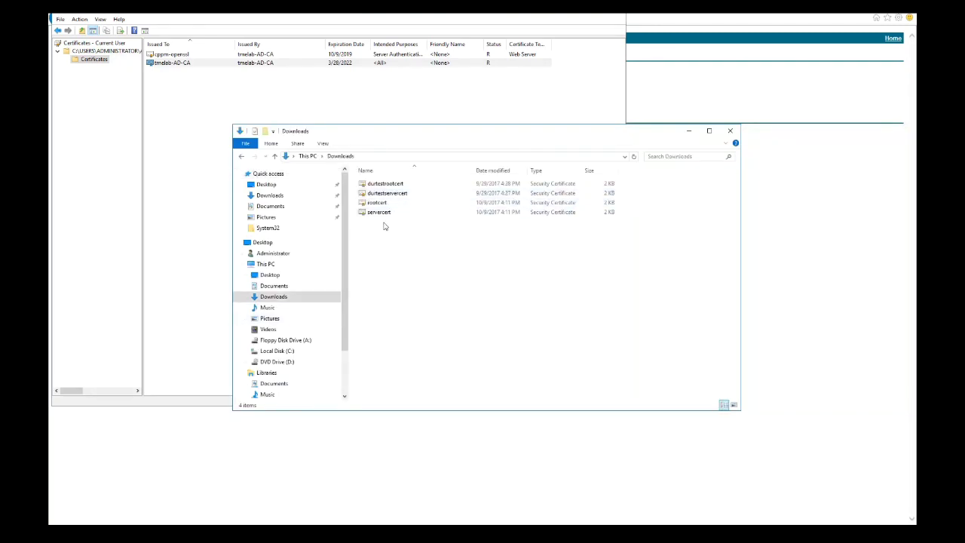
left_click_drag(384, 226, 375, 204)
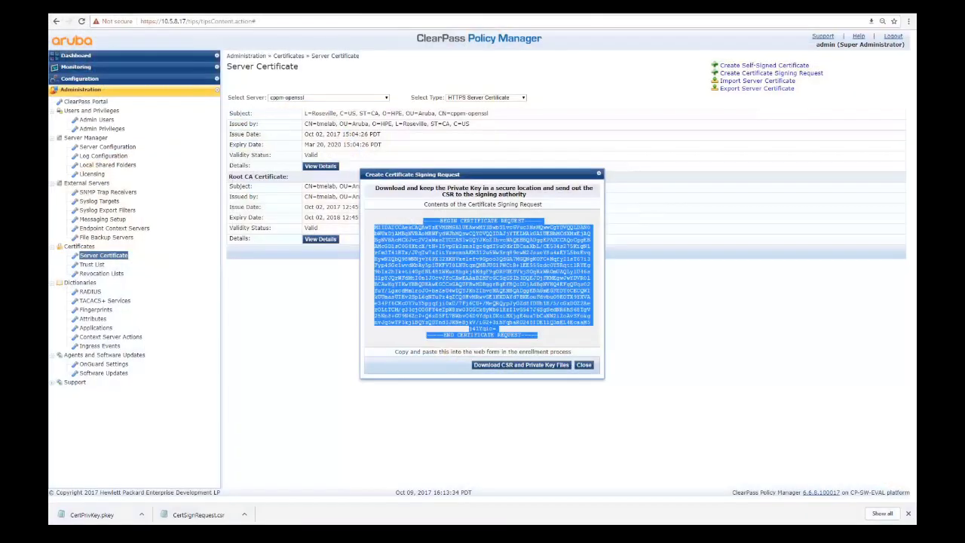
left_click(583, 364)
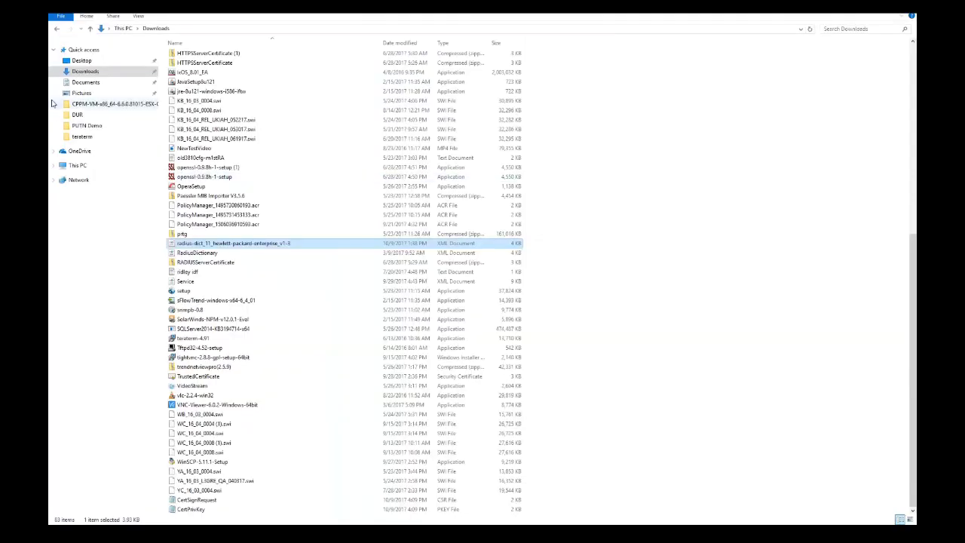
- Paste both files into Documents > PUTN Demo, replacing the existing copies
left_click(80, 82)
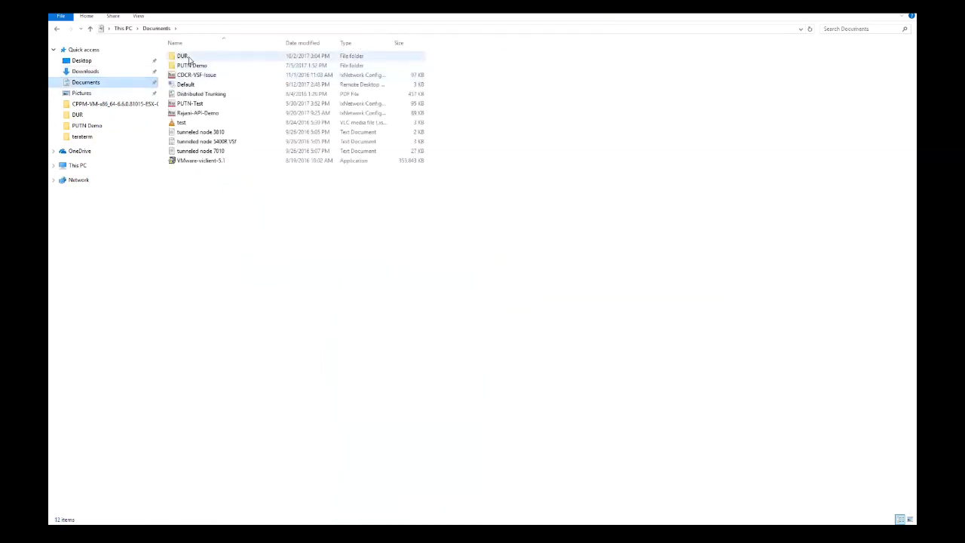
left_click(189, 68)
double_click(190, 67)
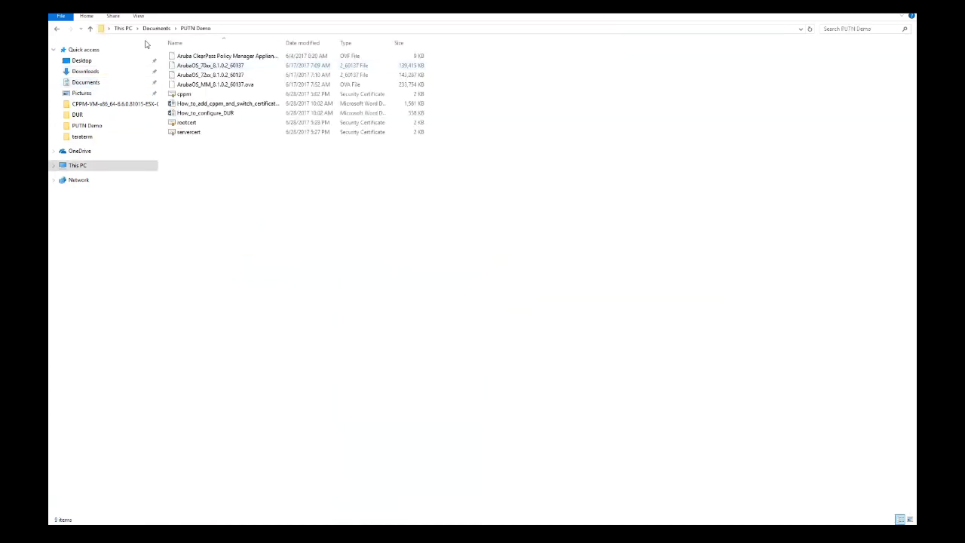
right_click(195, 211)
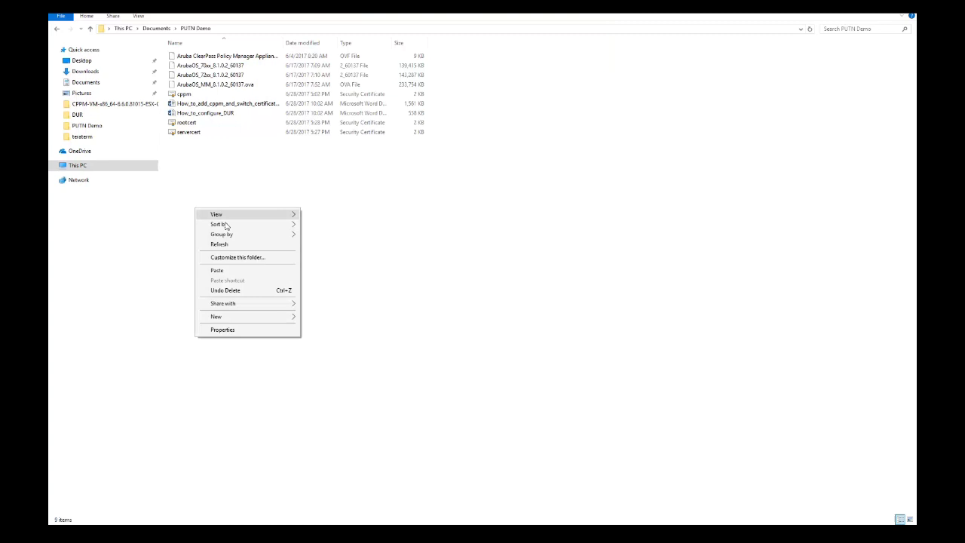
left_click(232, 273)
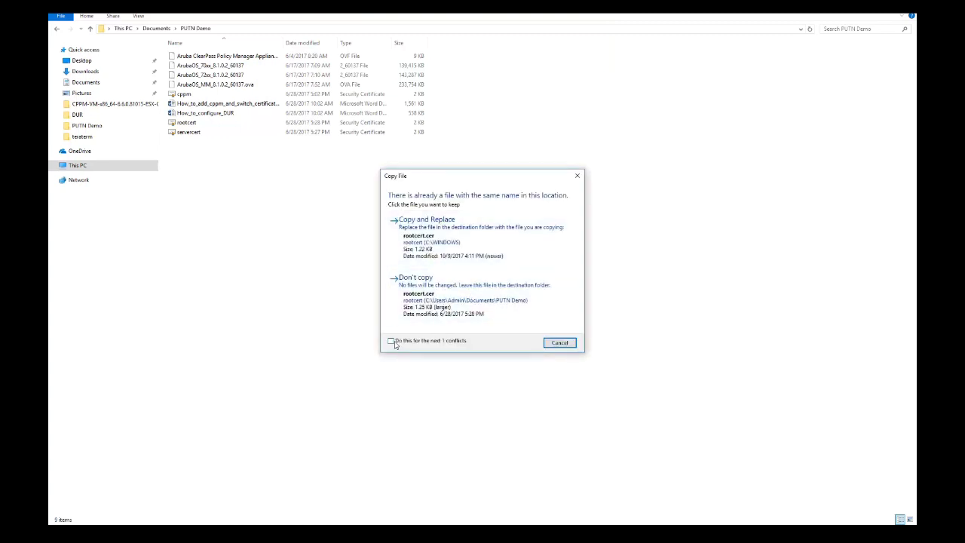
left_click(391, 340)
left_click(437, 236)
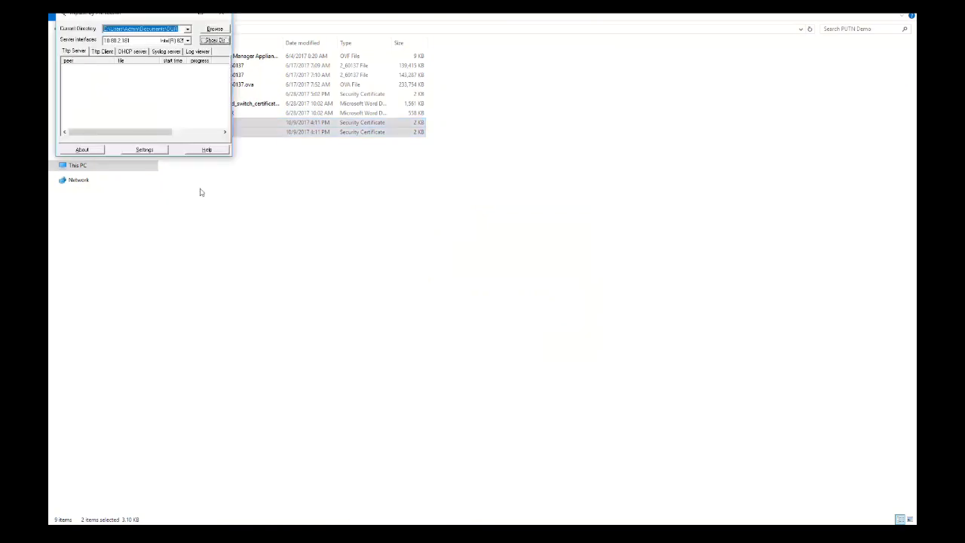
- Set the Tftpd32 directory to PUTN Demo and return to ClearPass in the browser
left_click(210, 30)
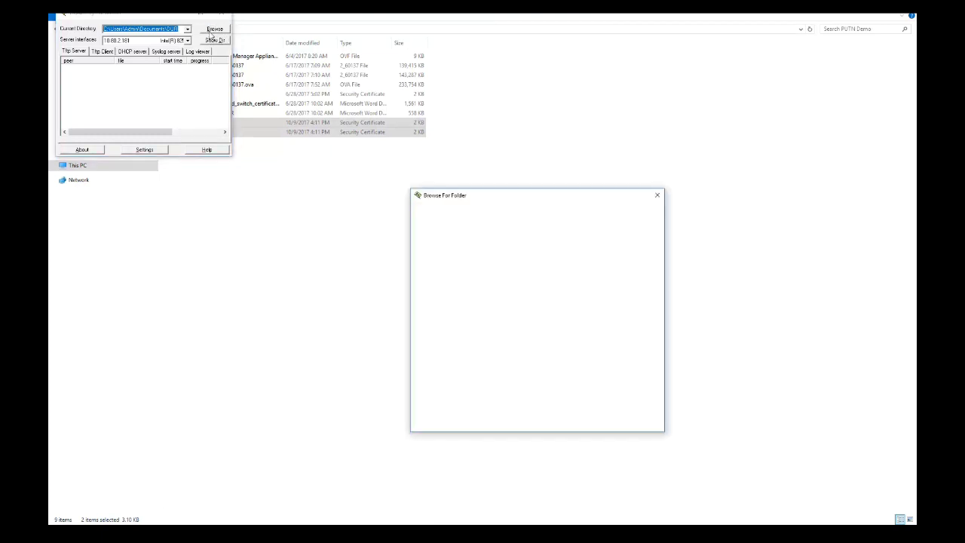
left_click(468, 297)
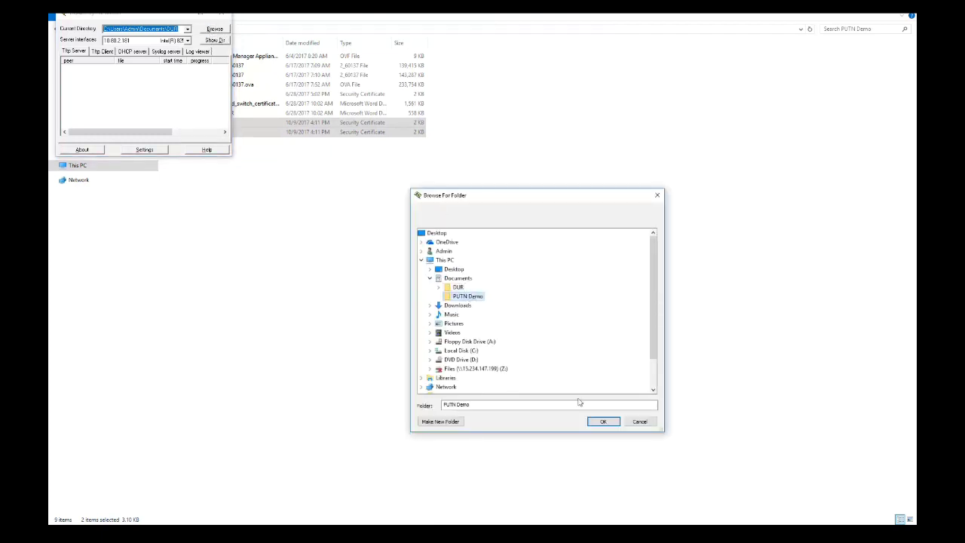
left_click(602, 421)
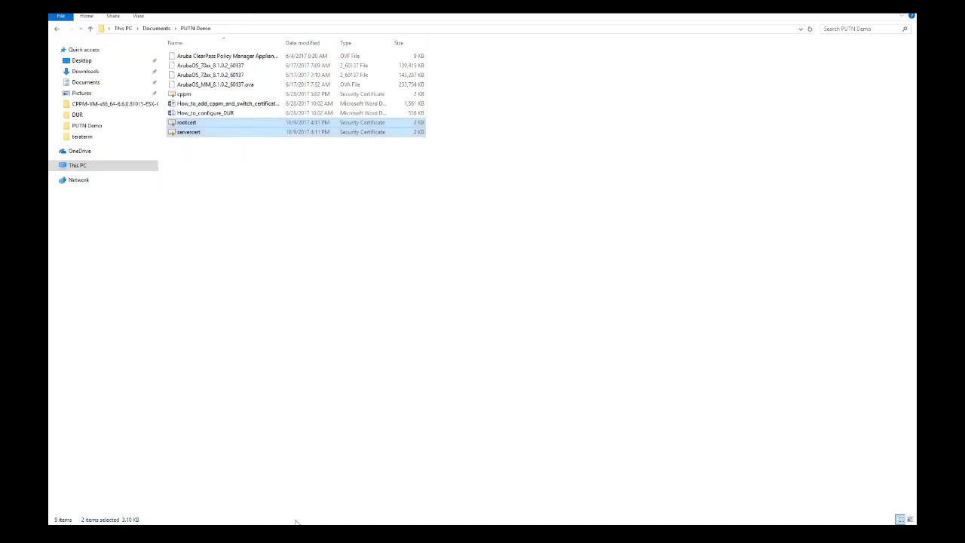
mouse_move(304, 531)
left_click(305, 482)
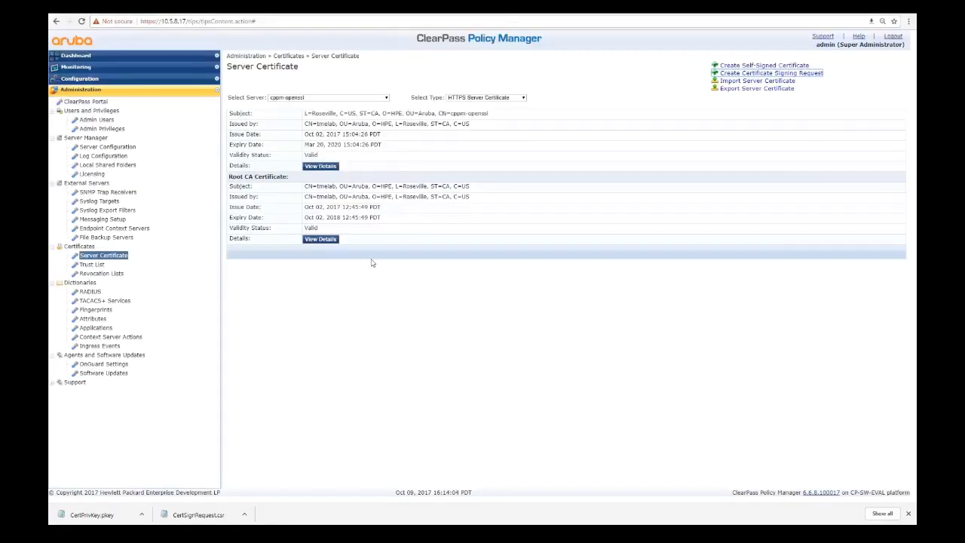
- Cancel the server certificate import and go to the Certificate Trust List
left_click(757, 82)
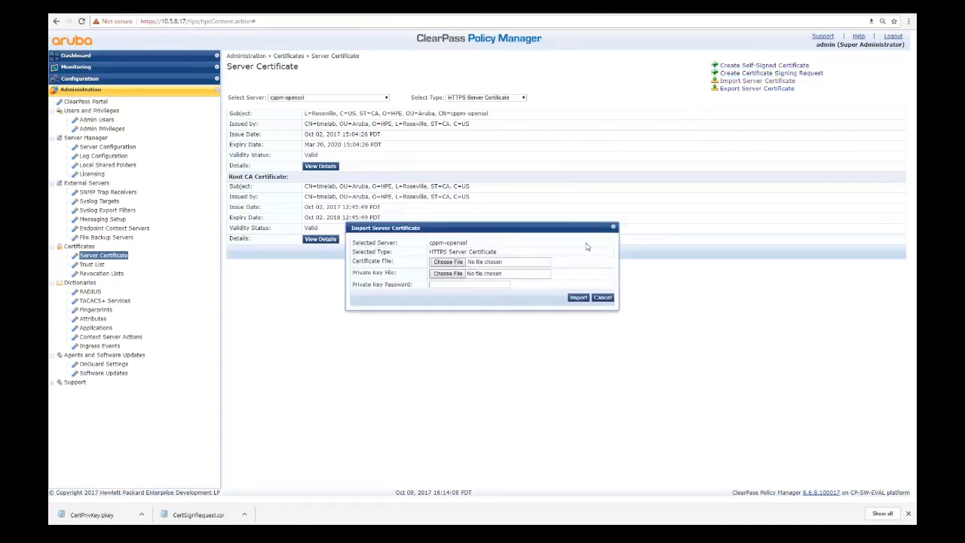
left_click(603, 298)
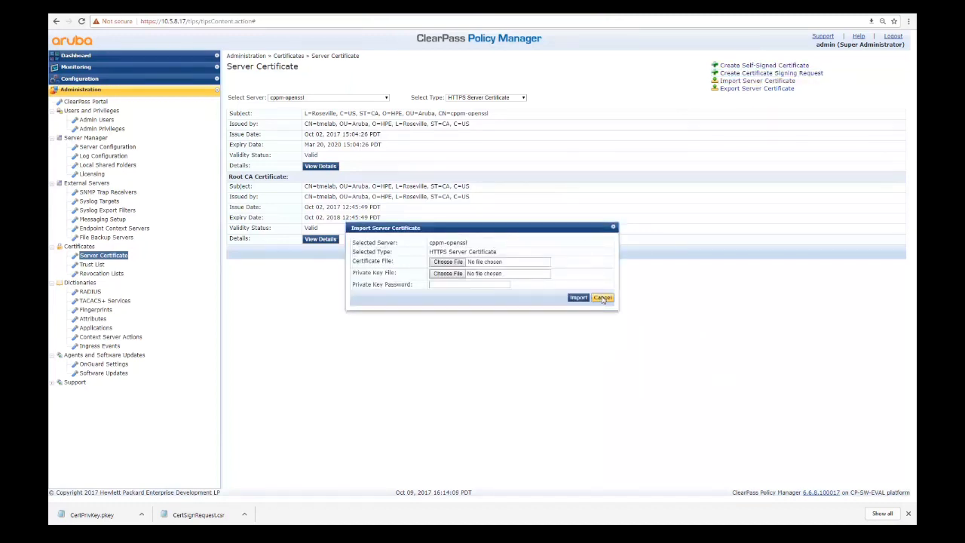
left_click(92, 265)
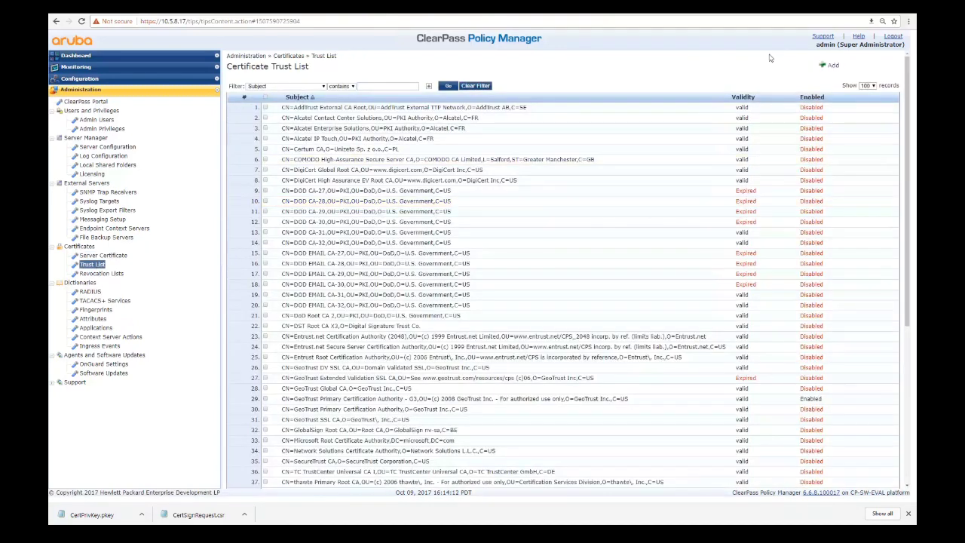
- Add rootcert.cer from Documents > PUTN Demo to the trust list
left_click(831, 67)
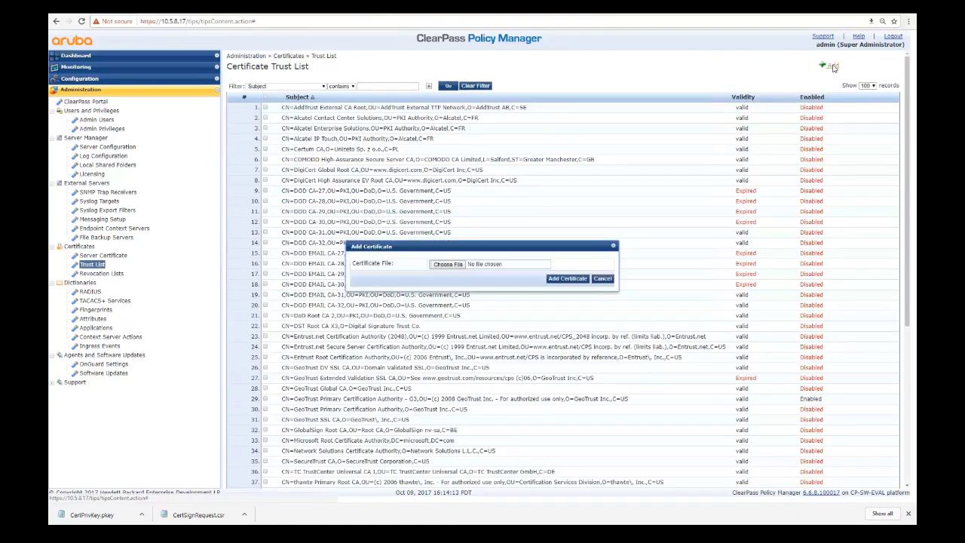
left_click(462, 269)
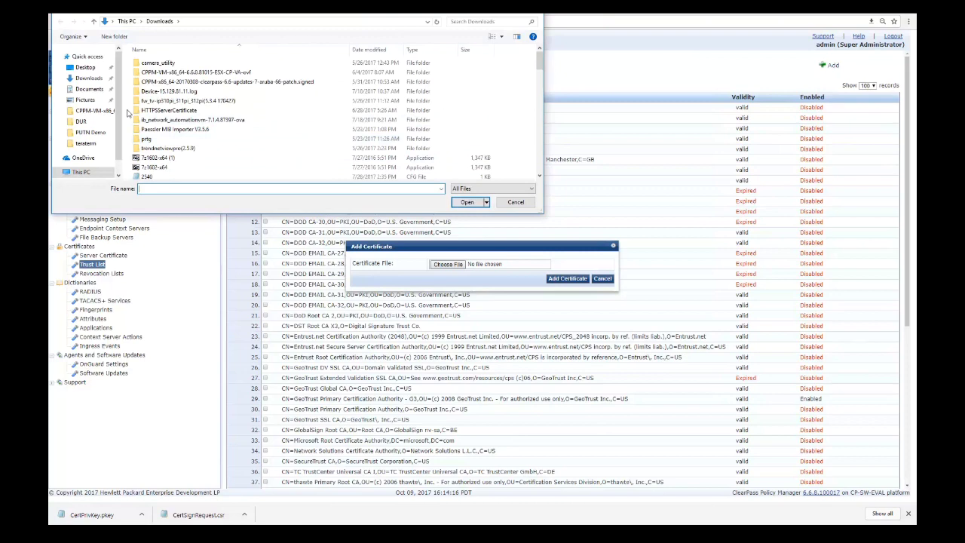
left_click(89, 89)
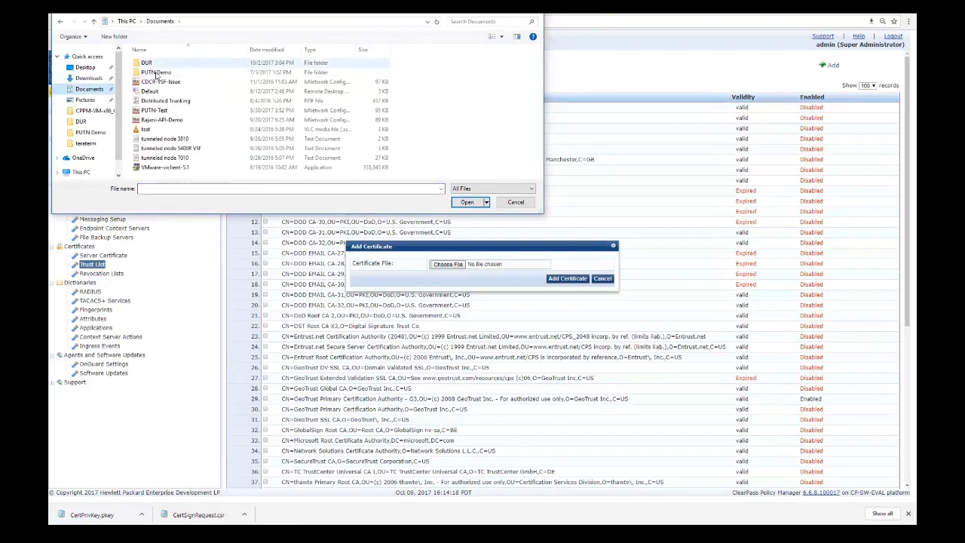
double_click(155, 72)
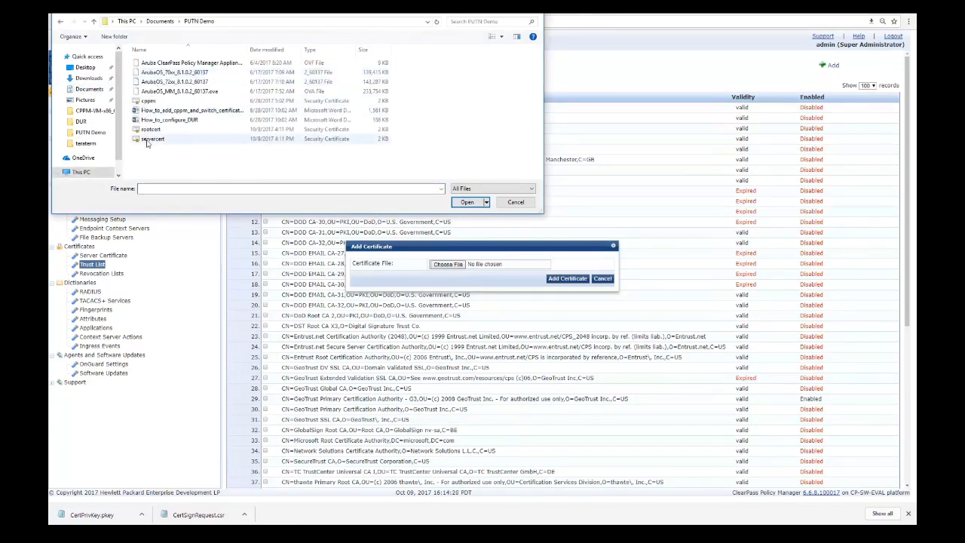
double_click(149, 130)
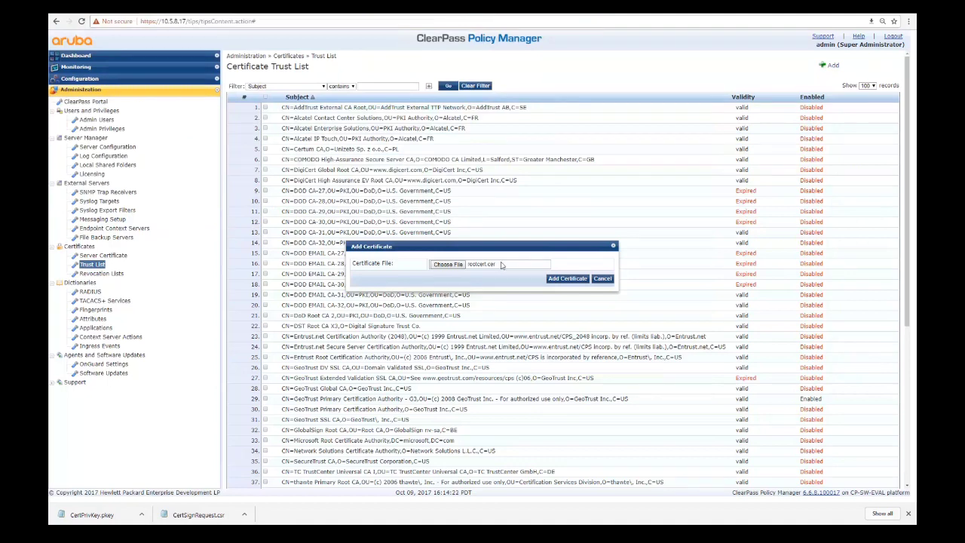
left_click(571, 280)
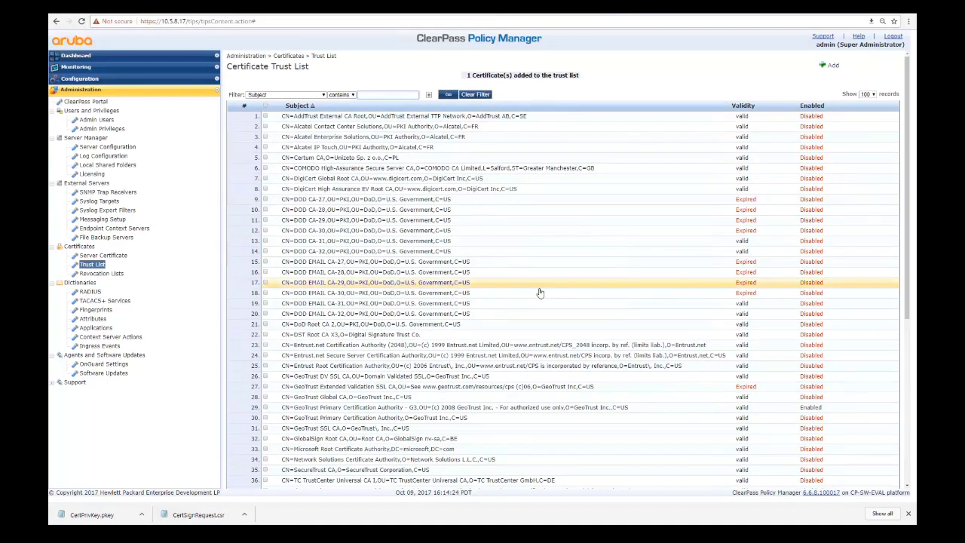
- Start importing an HTTPS server certificate using servercert as the certificate file
left_click(112, 256)
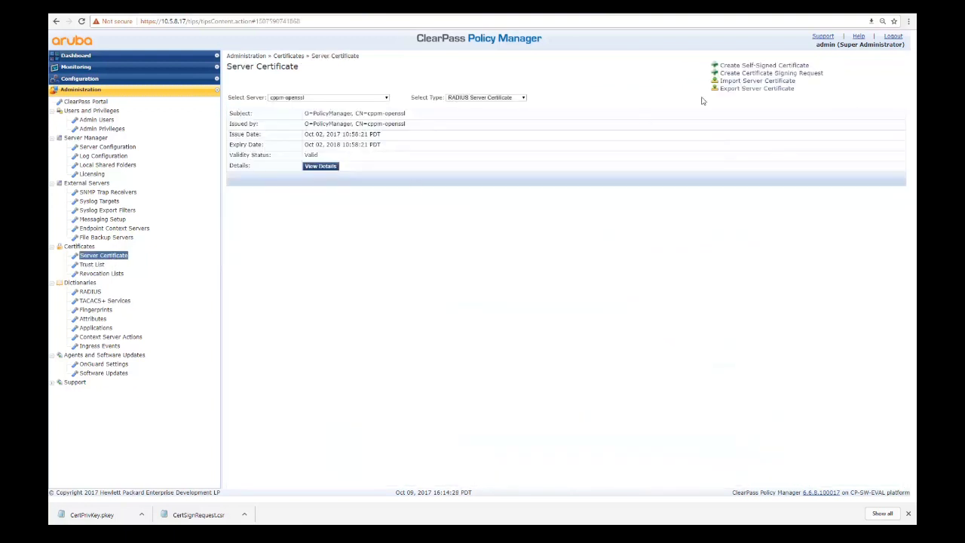
left_click(447, 98)
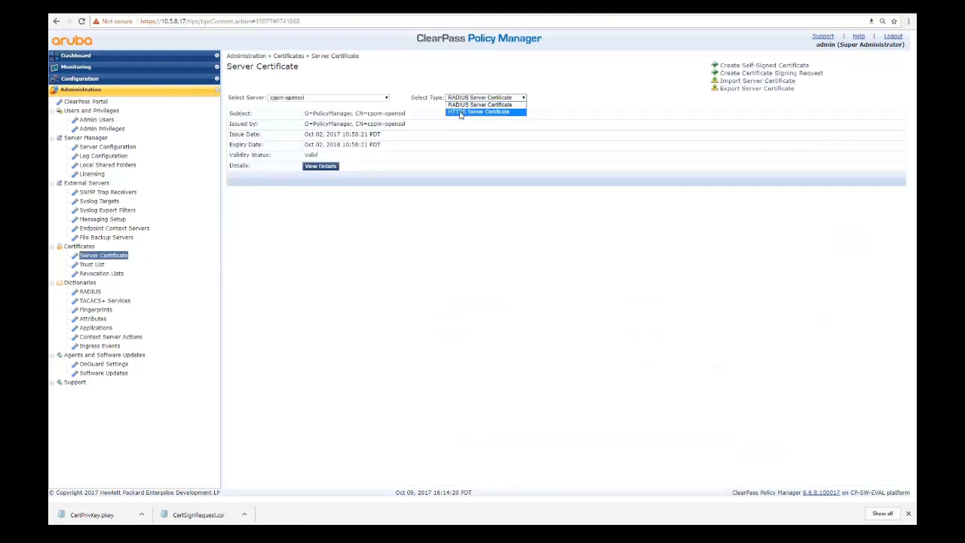
left_click(461, 113)
left_click(772, 81)
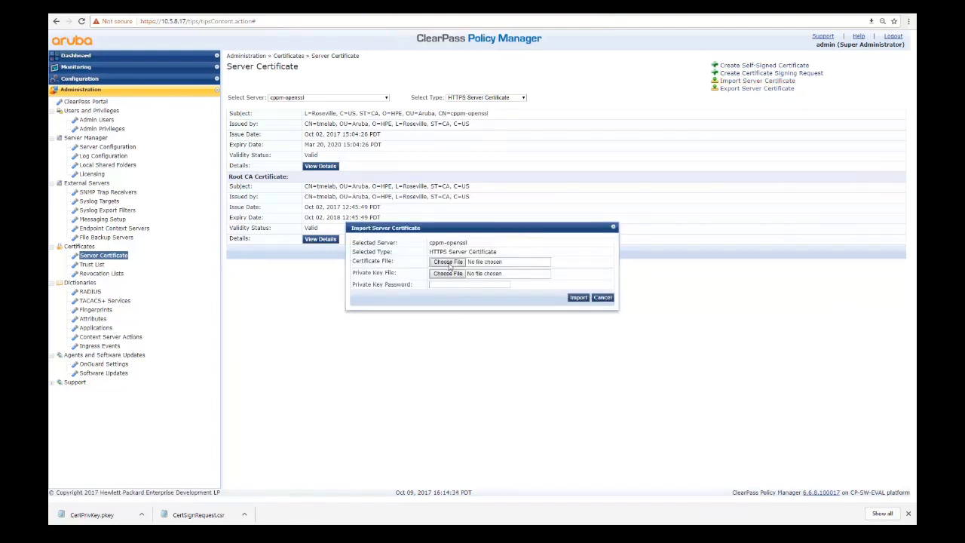
left_click(448, 263)
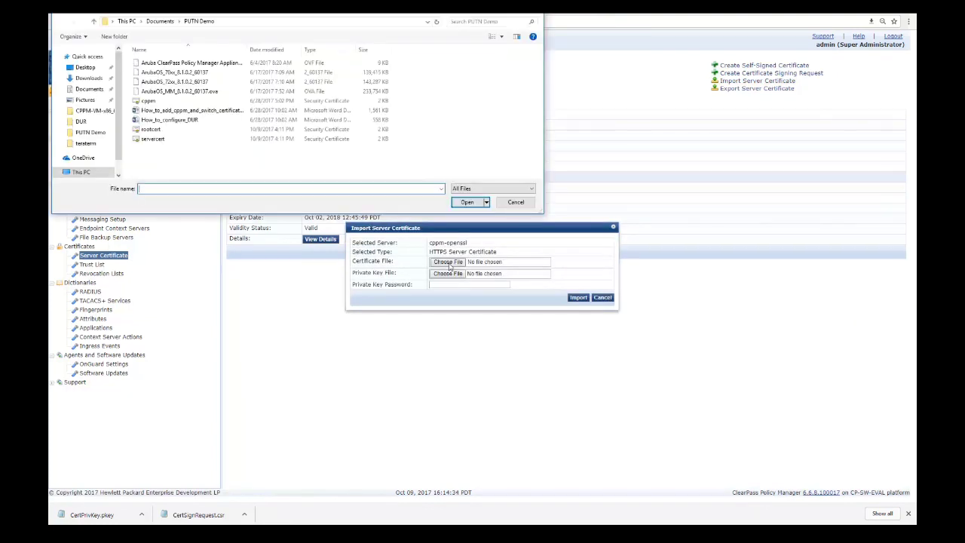
double_click(151, 139)
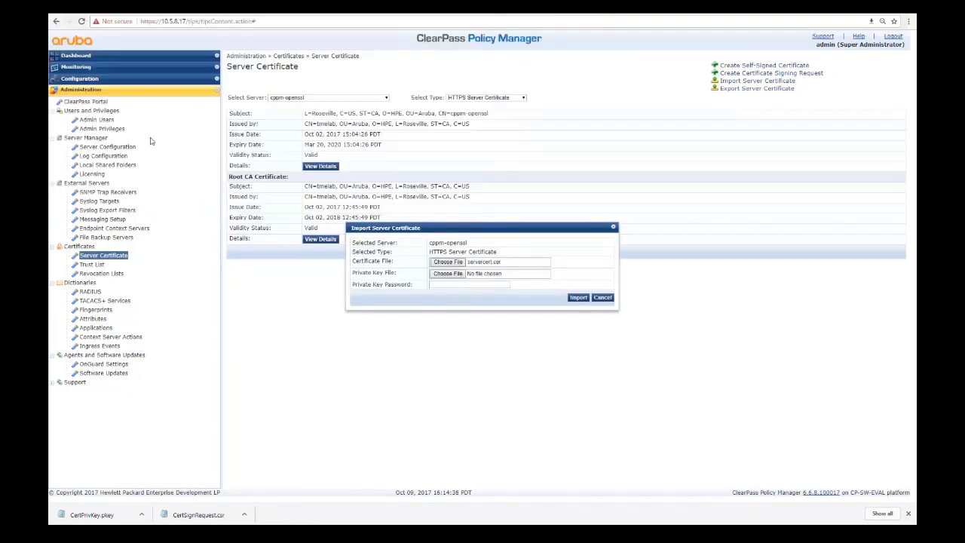
- Attach CertPrivKey from Downloads as the private key and import the certificate
left_click(448, 273)
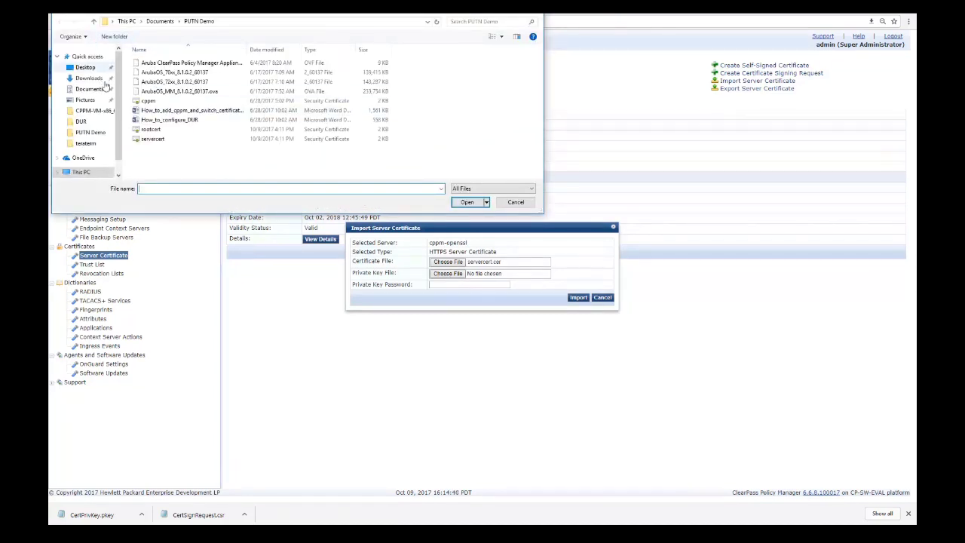
left_click(89, 78)
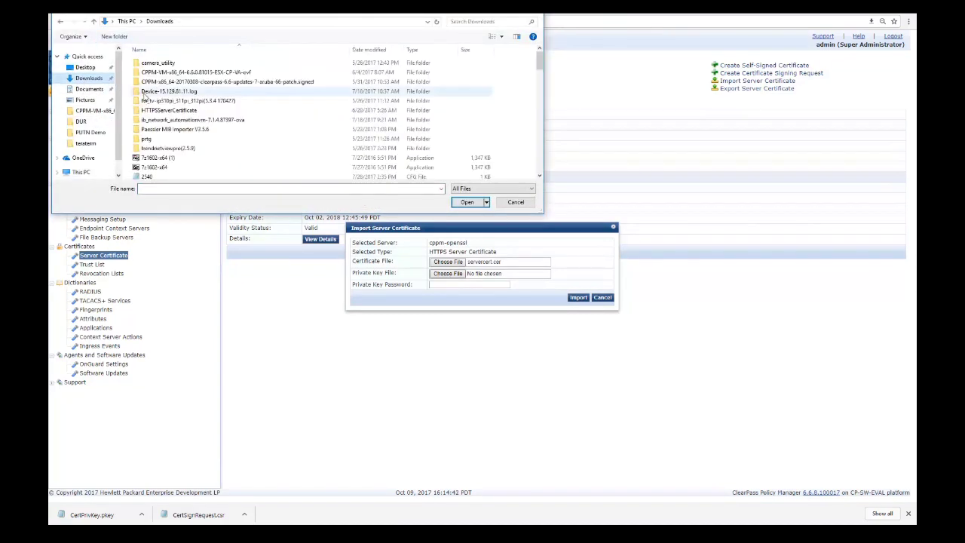
scroll(143, 97, "down", 6)
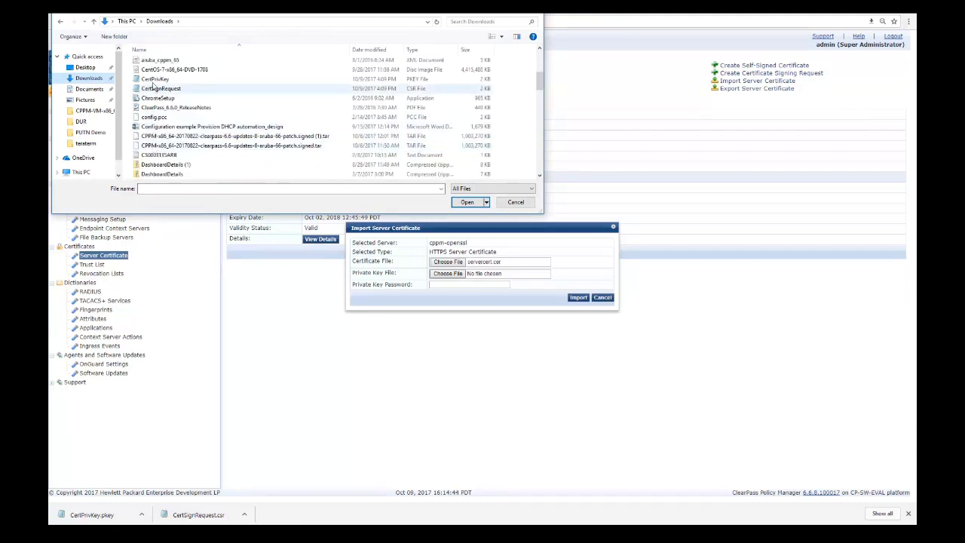
double_click(154, 79)
left_click(481, 284)
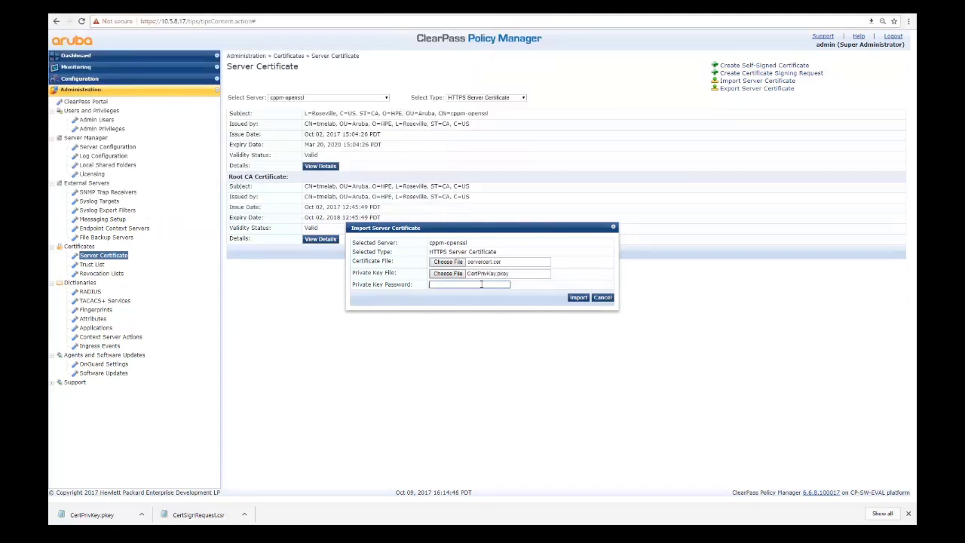
left_click(579, 298)
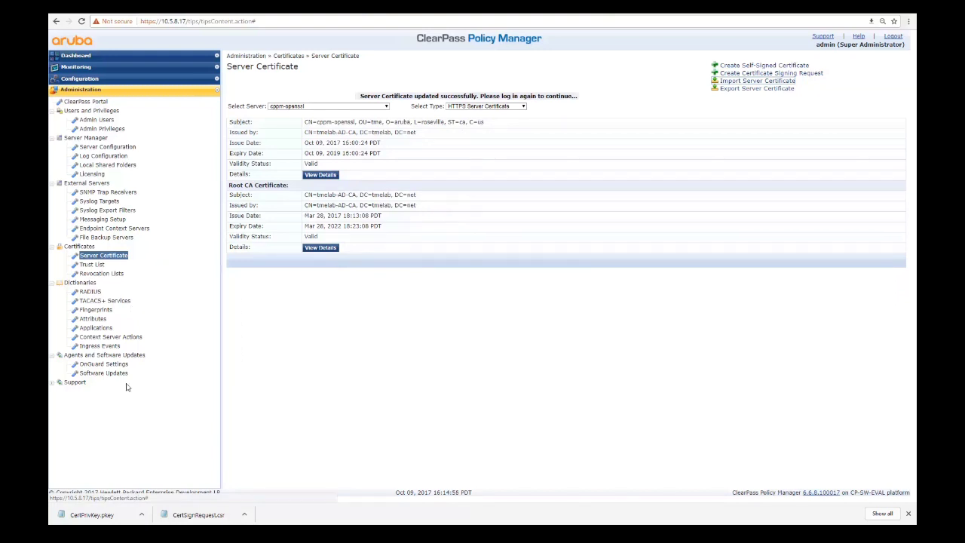
- Log out and log back in as admin
left_click(892, 37)
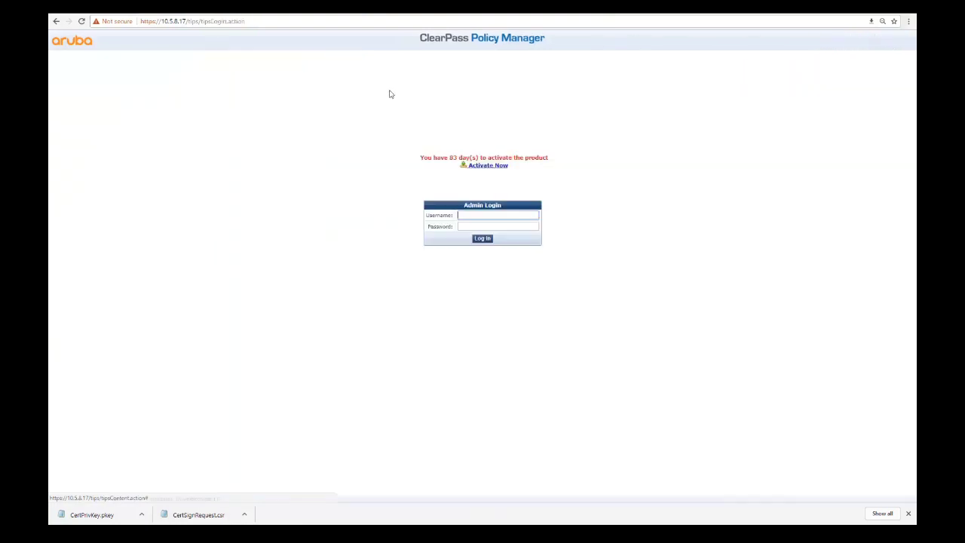
type("adm")
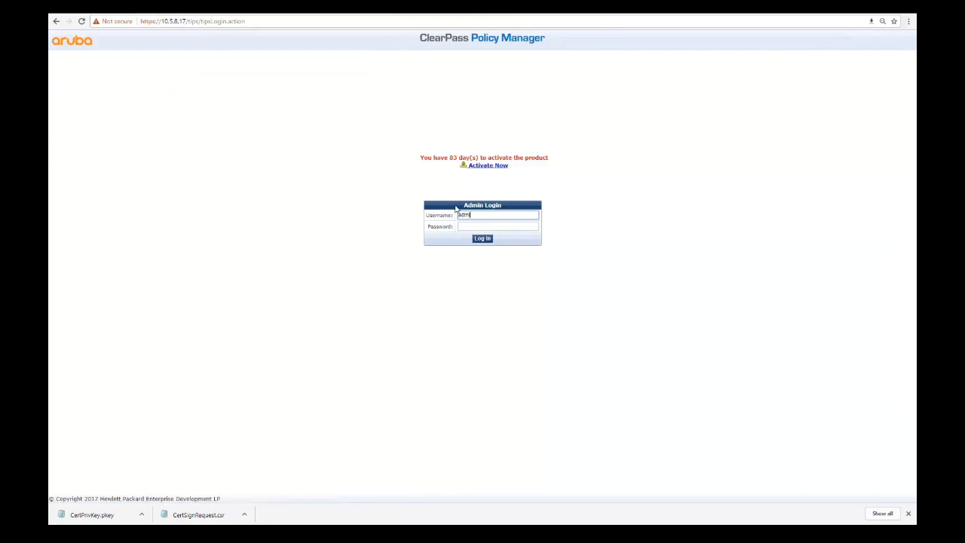
type("in")
key("Tab")
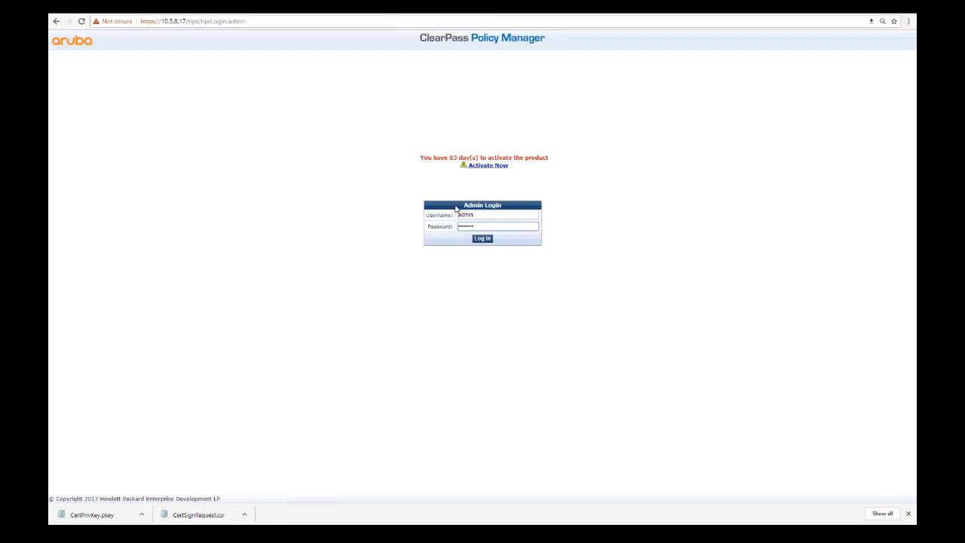
left_click(483, 238)
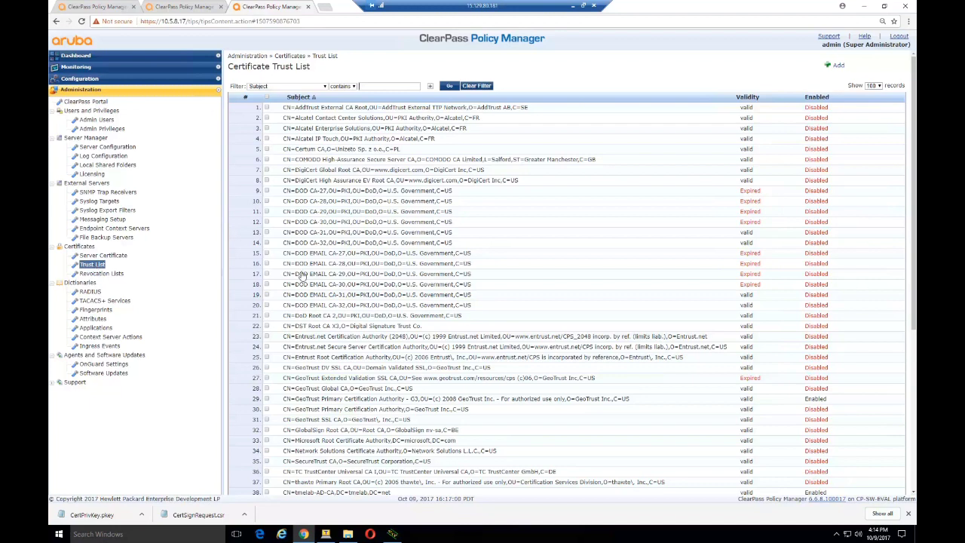
- Display the HTTPS server certificate and check its Oct 09, 2017 issue date from tmelab-AD-CA
scroll(301, 276, "down", 4)
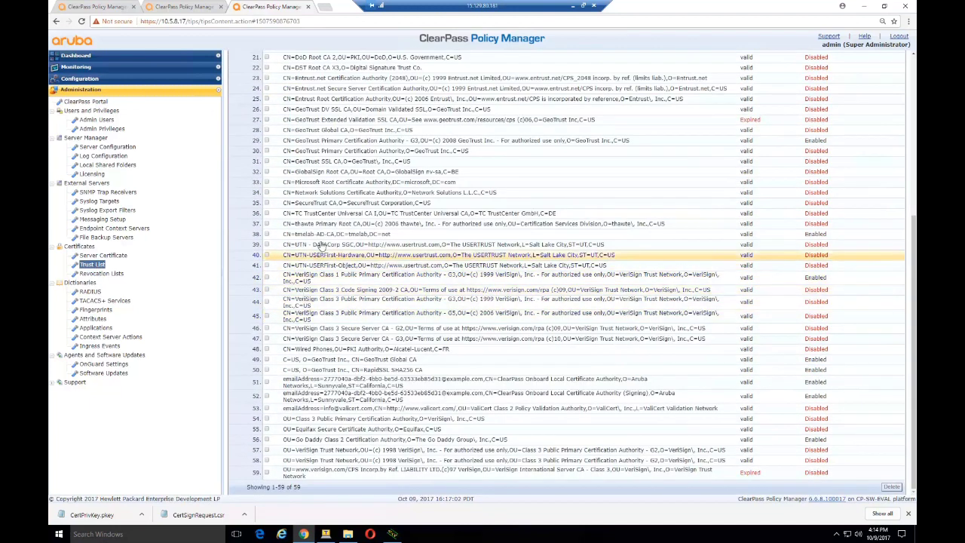
left_click(88, 256)
left_click(458, 98)
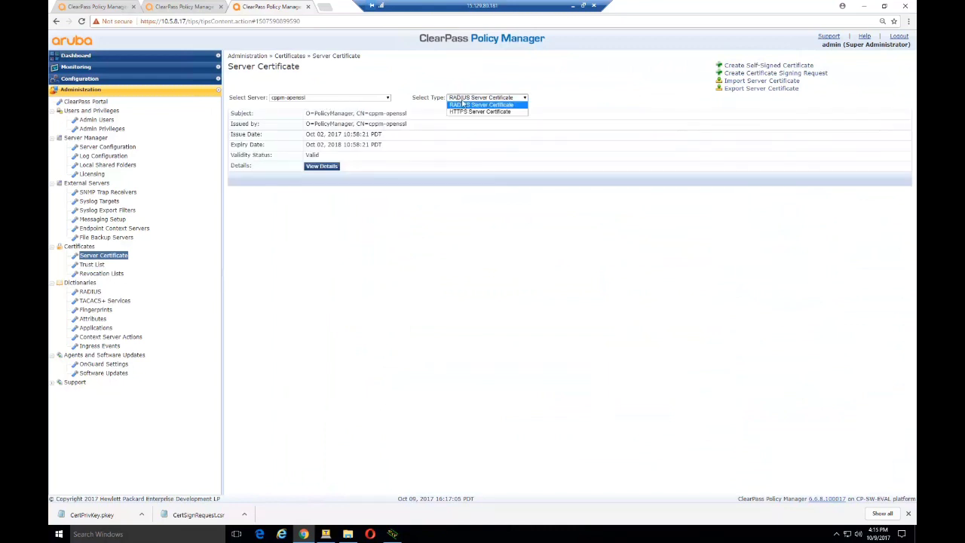
left_click(479, 112)
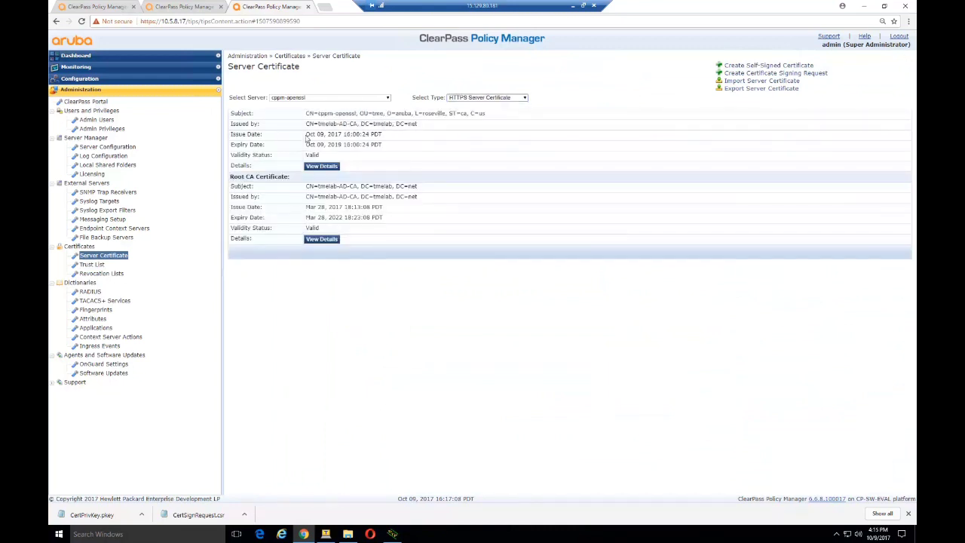
left_click_drag(314, 134, 362, 134)
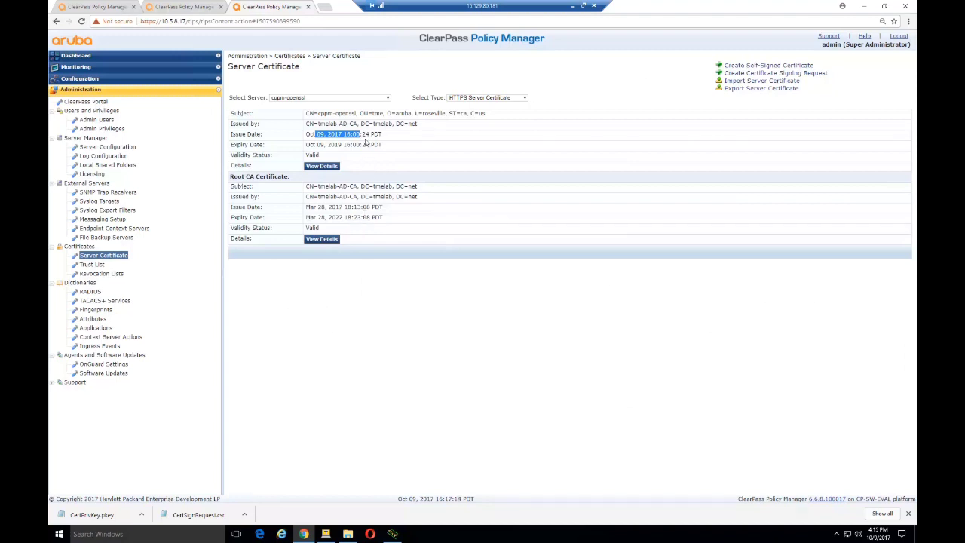
- On the switch, display the current time and the trust-anchor profiles, showing durtest
left_click(325, 533)
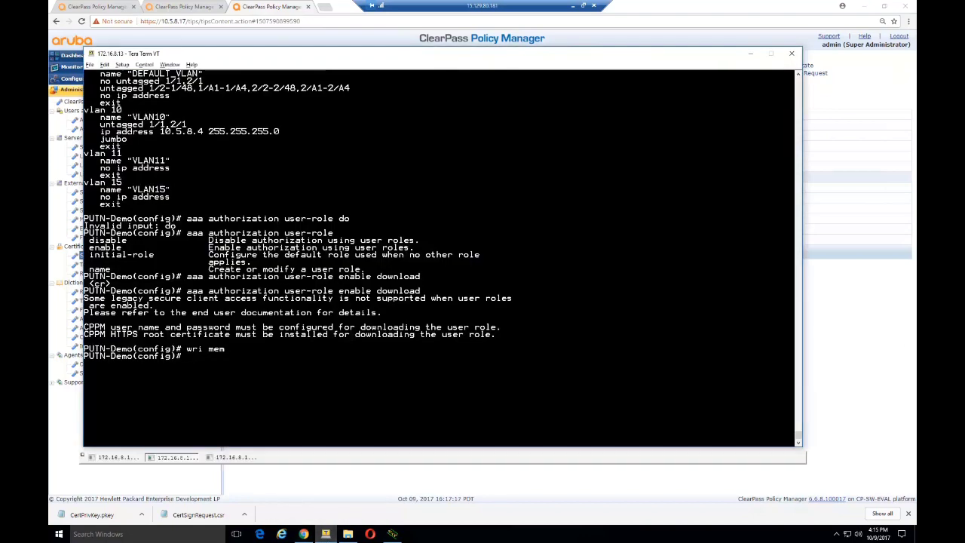
type("show time")
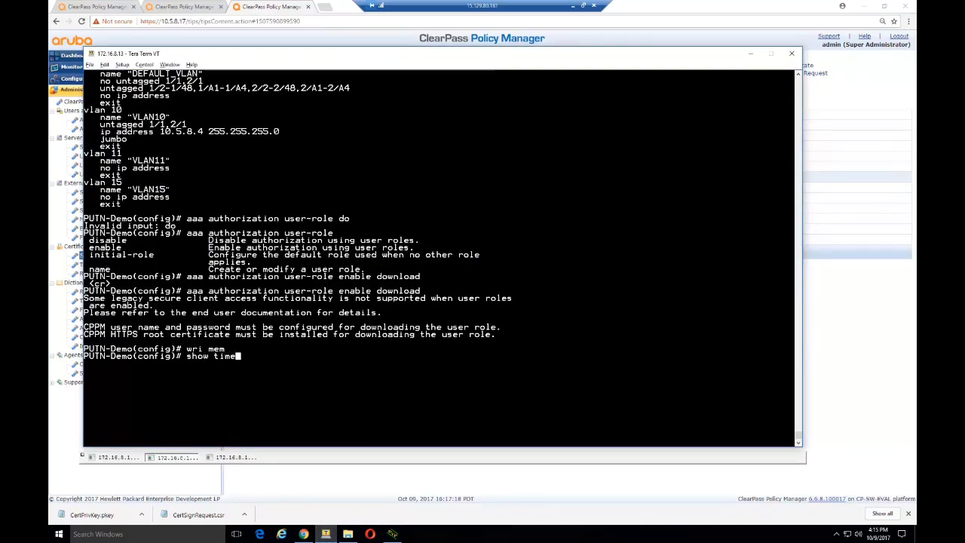
key("Return")
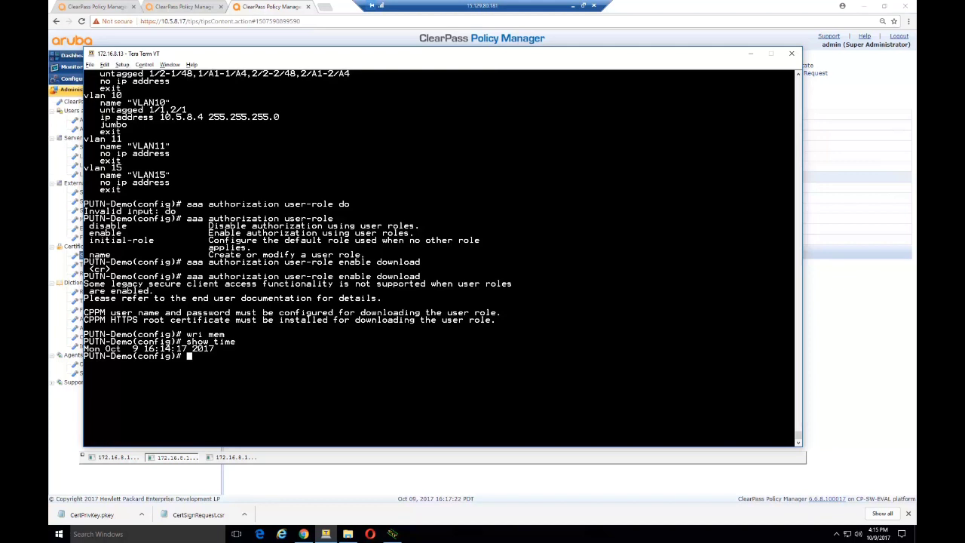
type("show cp")
type("ypto pki ta")
key("Tab")
key("Return")
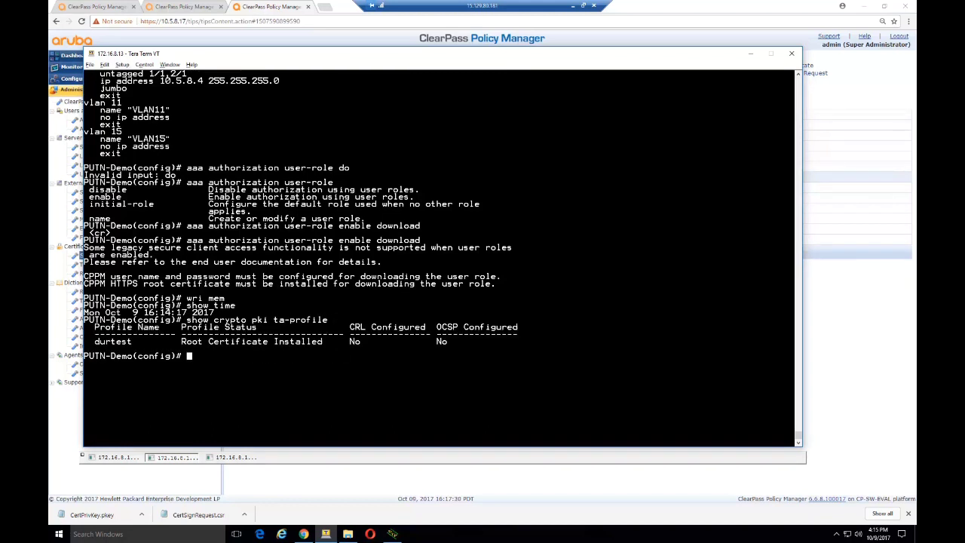
- Zeroize all switch PKI certificates and trust profiles, confirming with y
type("crypt")
key("BackSpace")
key("BackSpace")
key("BackSpace")
type("ypto pki zeroize")
key("Return")
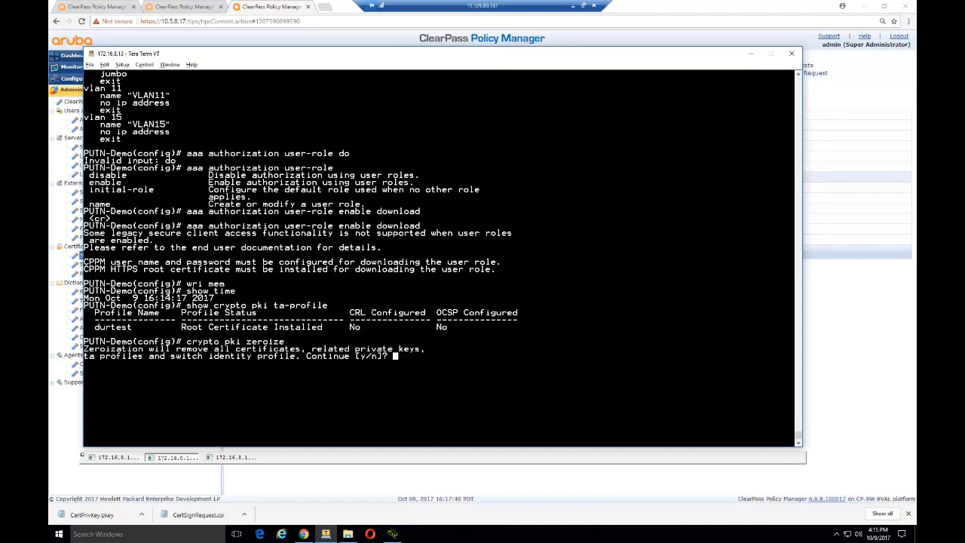
type("y")
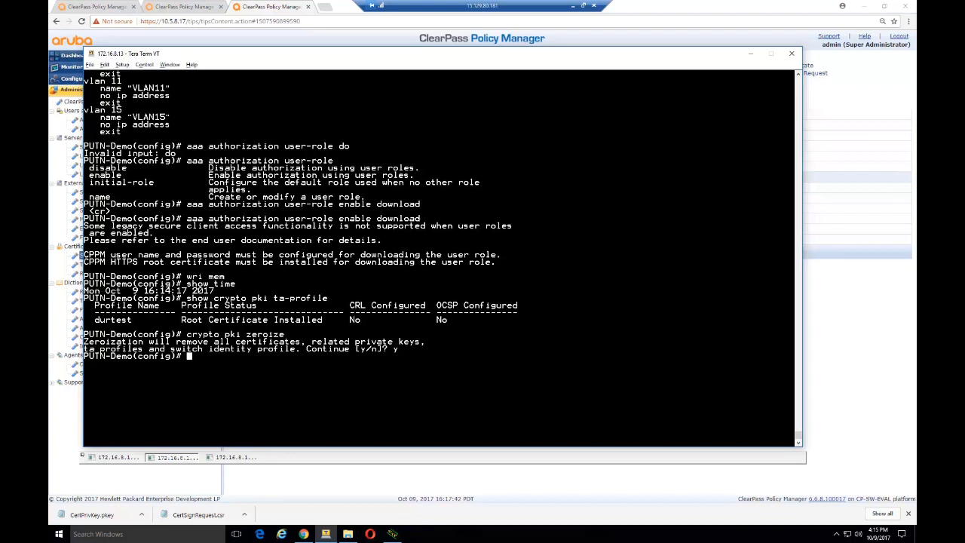
type("crypto pki ta-profile putn-demo")
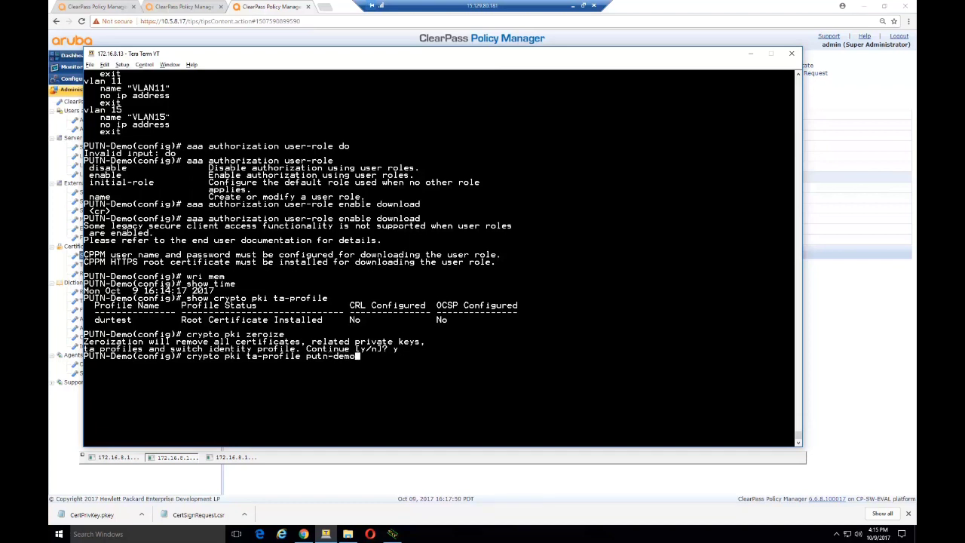
- Create the putn-demo trust-anchor profile and start a TFTP certificate copy from 10.80.2.181
key("Return")
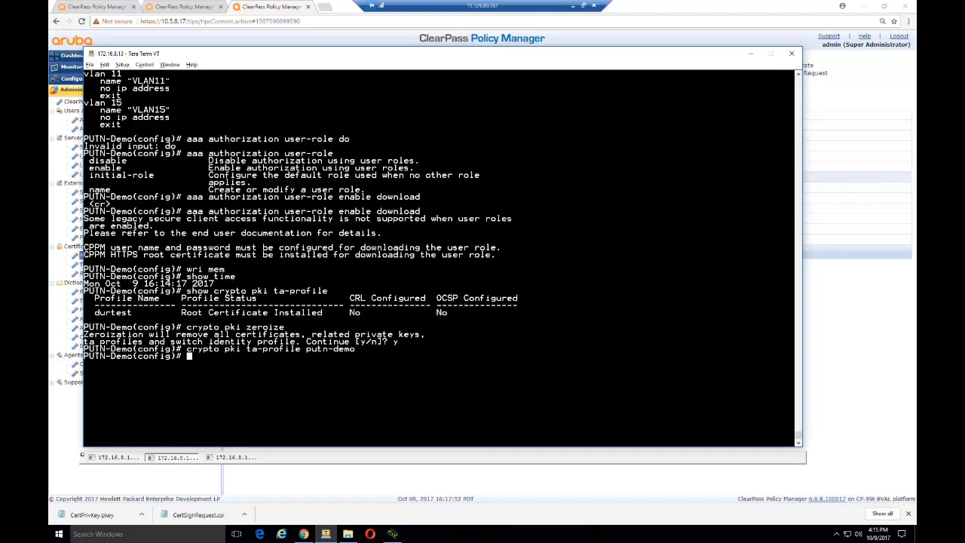
type("copy t")
type("ftp ta-certificate ")
type("putn-demo")
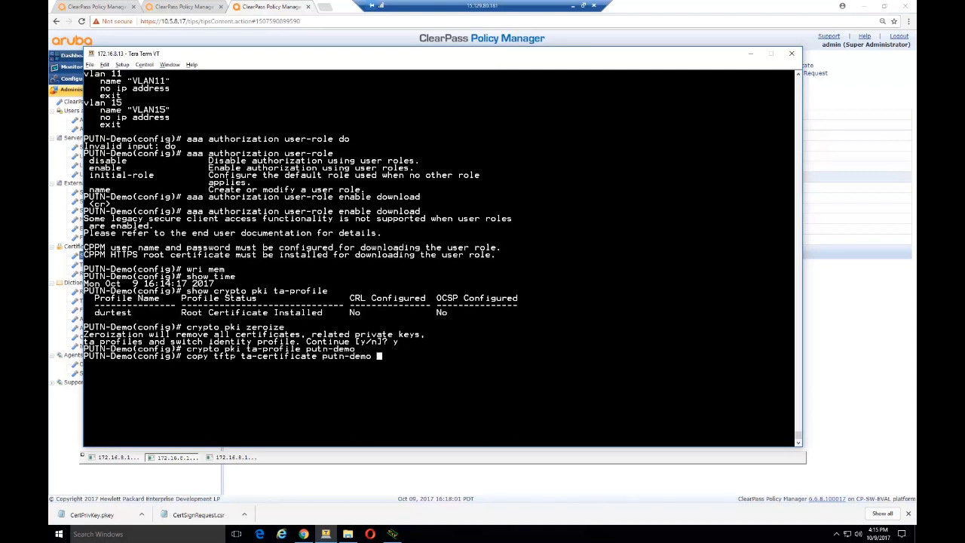
key("question")
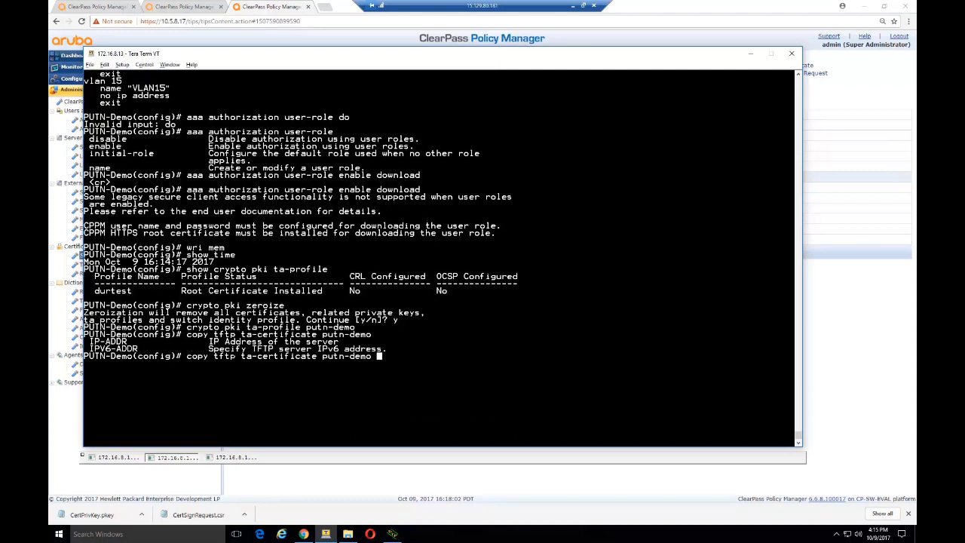
left_click(393, 534)
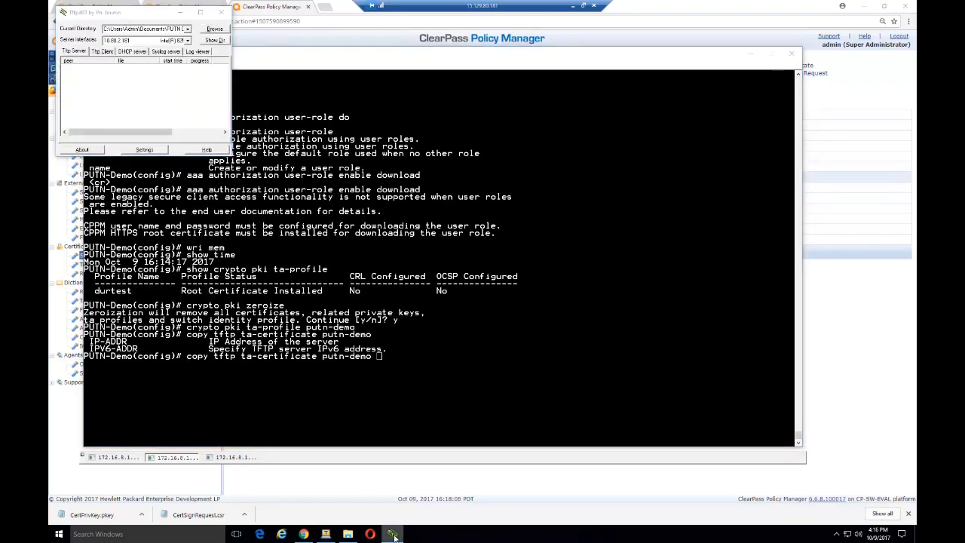
left_click(392, 533)
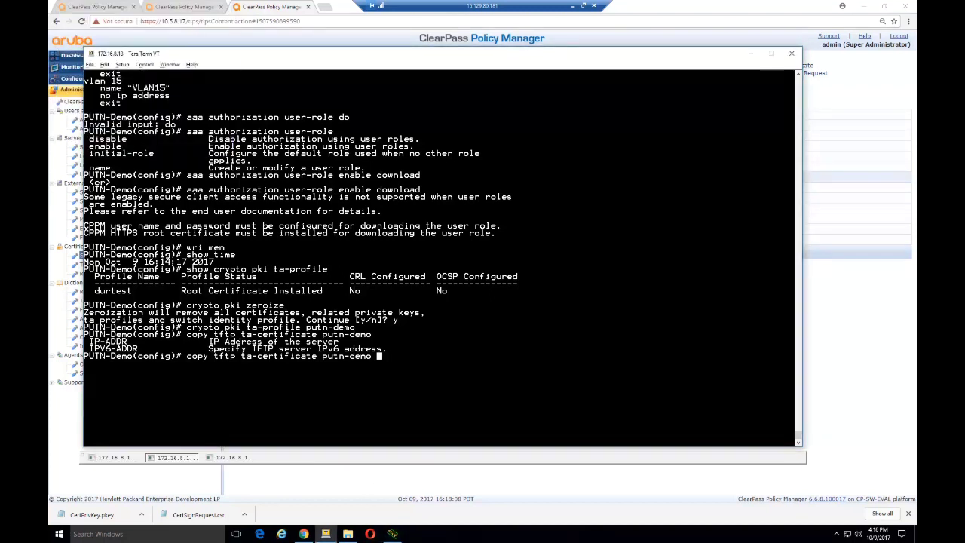
type("10.80.2.181 ")
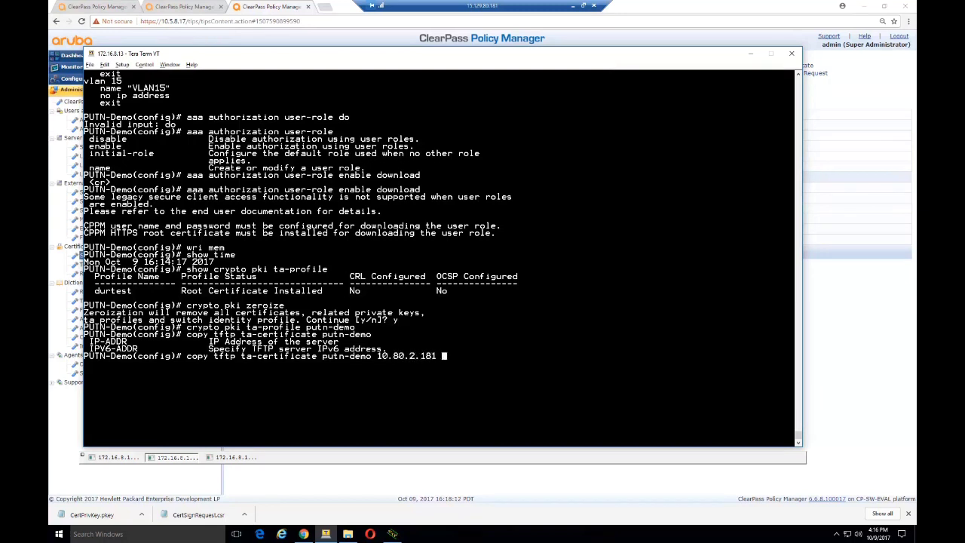
type("rootcert.")
- Confirm rootcert.cer in the Tftpd32 listing and copy it into putn-demo over TFTP
left_click(392, 533)
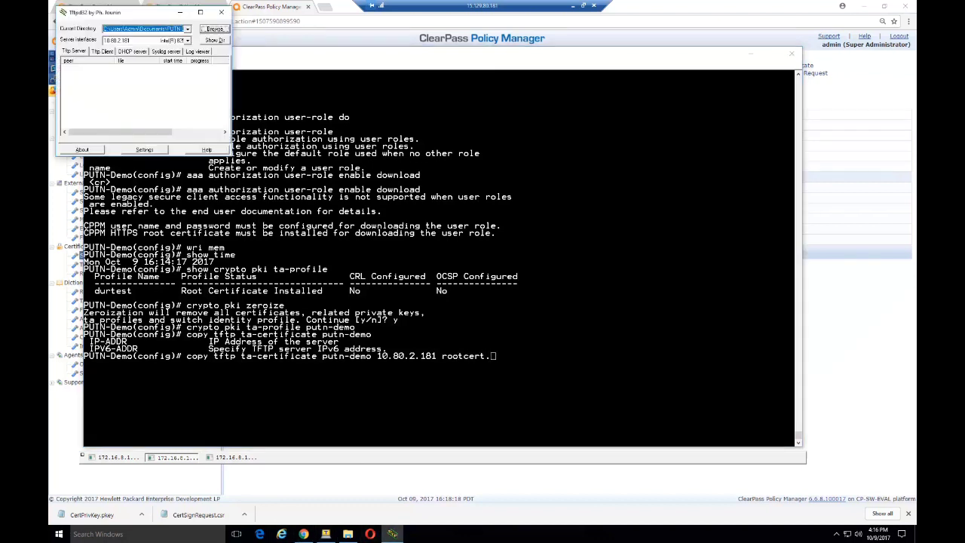
left_click(215, 40)
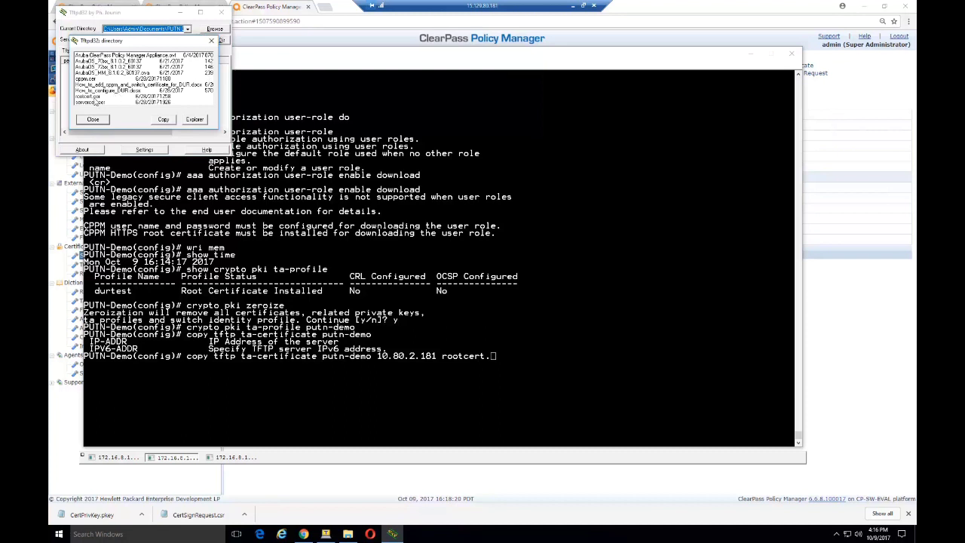
left_click(94, 98)
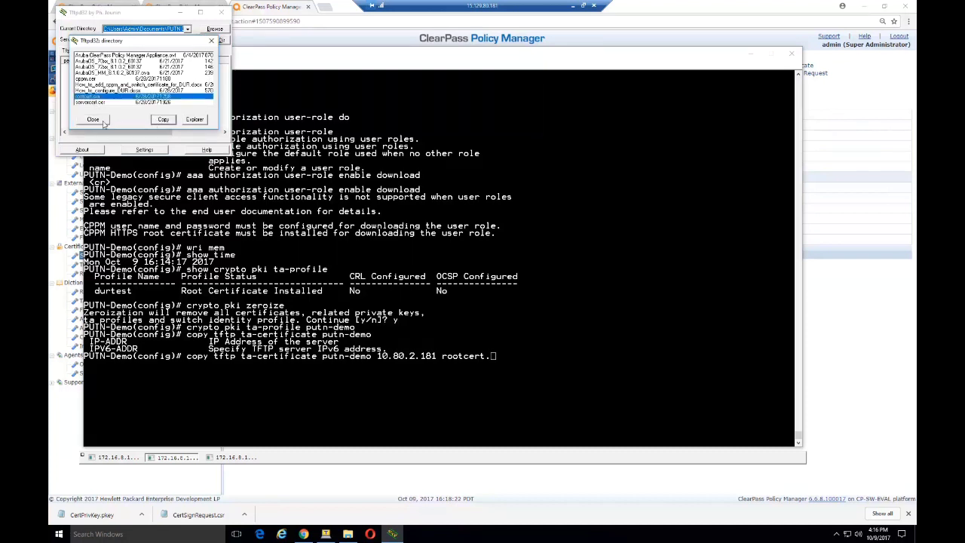
left_click(100, 120)
key("alt+Tab")
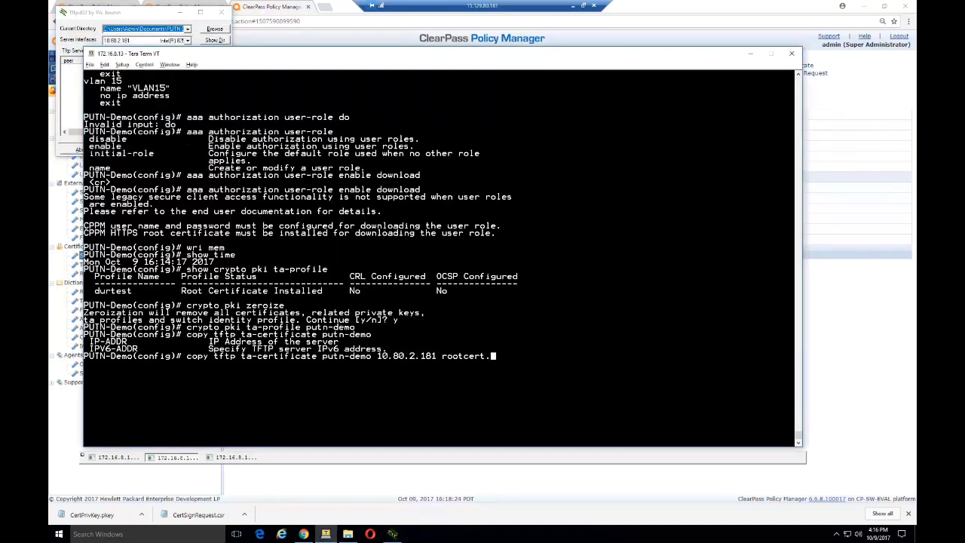
key("BackSpace")
key("BackSpace")
key("BackSpace")
key("BackSpace")
key("BackSpace")
key("BackSpace")
key("BackSpace")
key("BackSpace")
key("BackSpace")
key("alt+v")
key("Return")
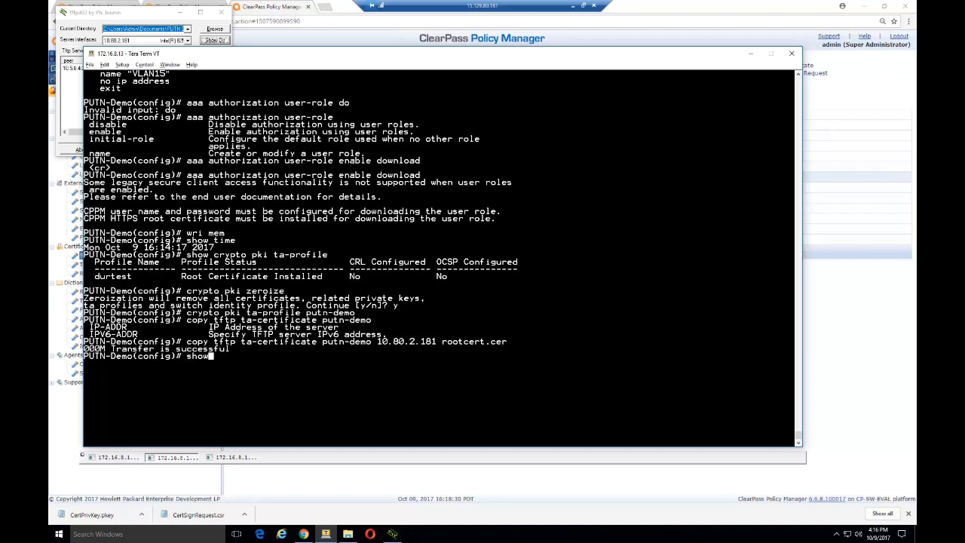
- Display the putn-demo trust-anchor profile, showing one installed tmelab-AD-CA certificate
type("crypto pki ta-profile putn-demo")
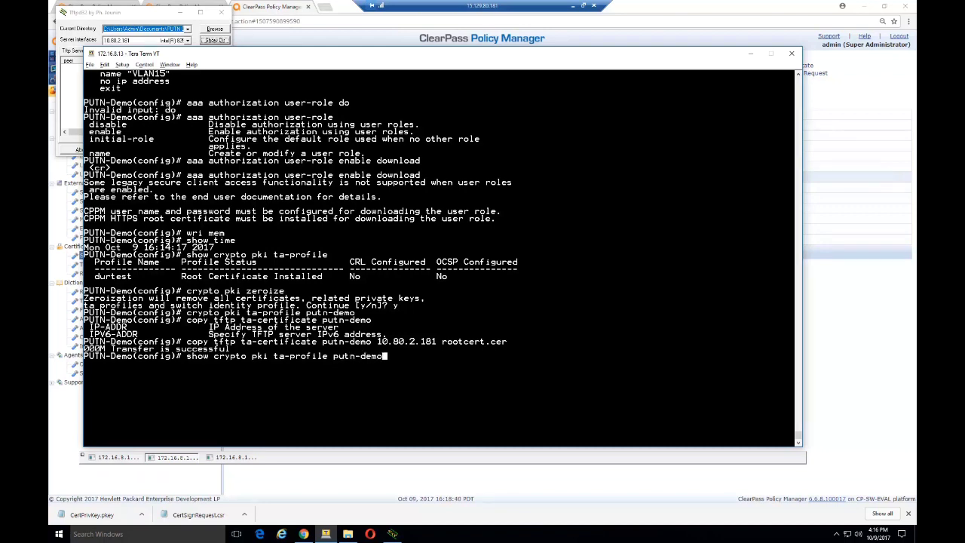
key("Return")
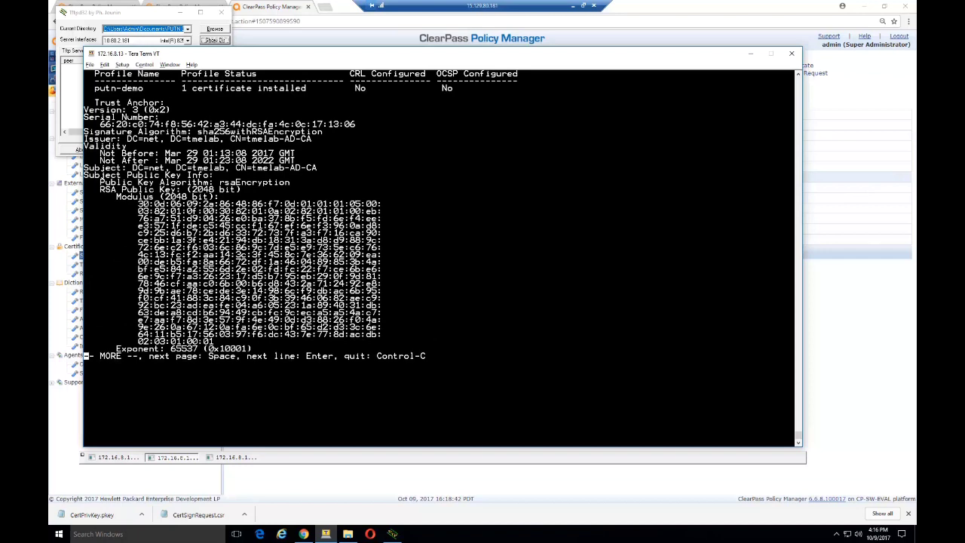
key("space")
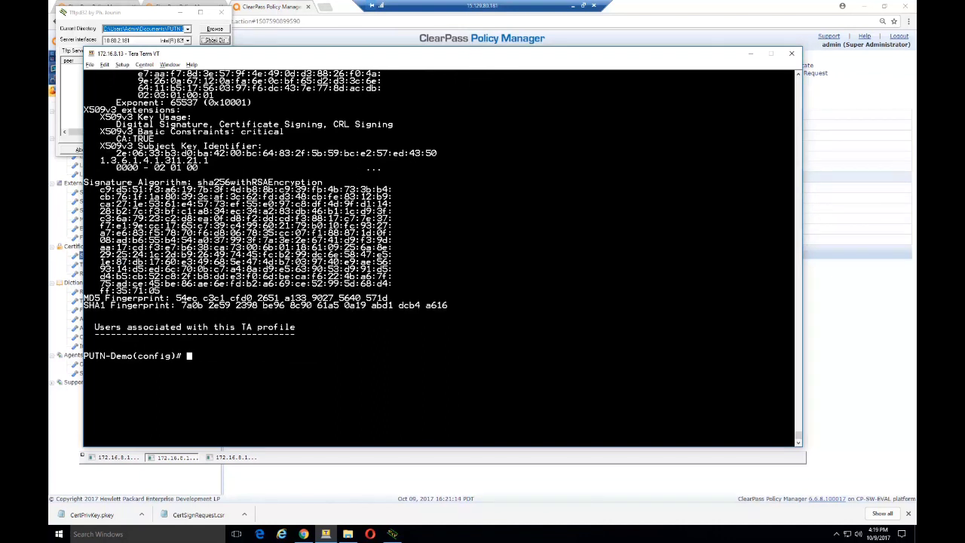
- Set the switch's radius-server CPPM identity username and key, then save with wri mem
type("cpp")
key("Return")
type("rad")
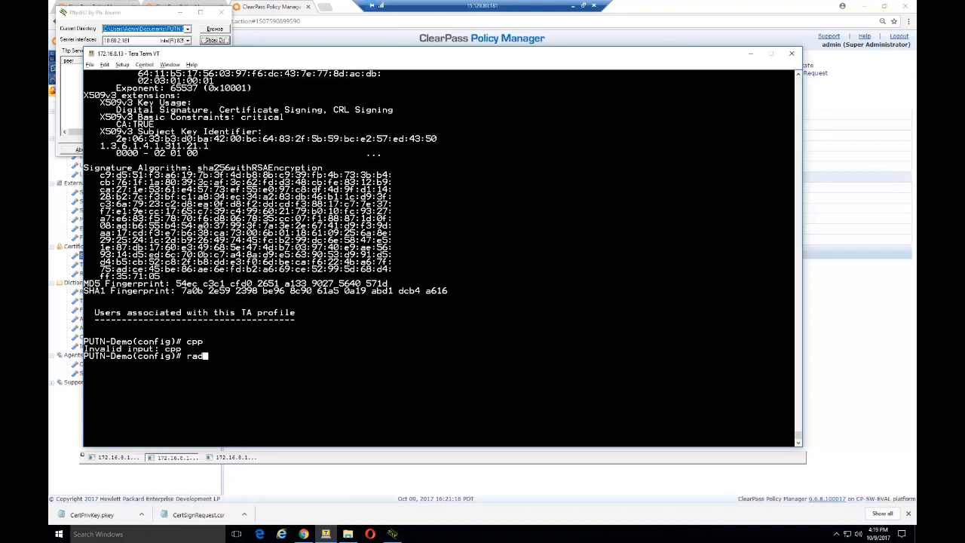
key("Tab")
type("cppm id")
key("Tab")
type("?")
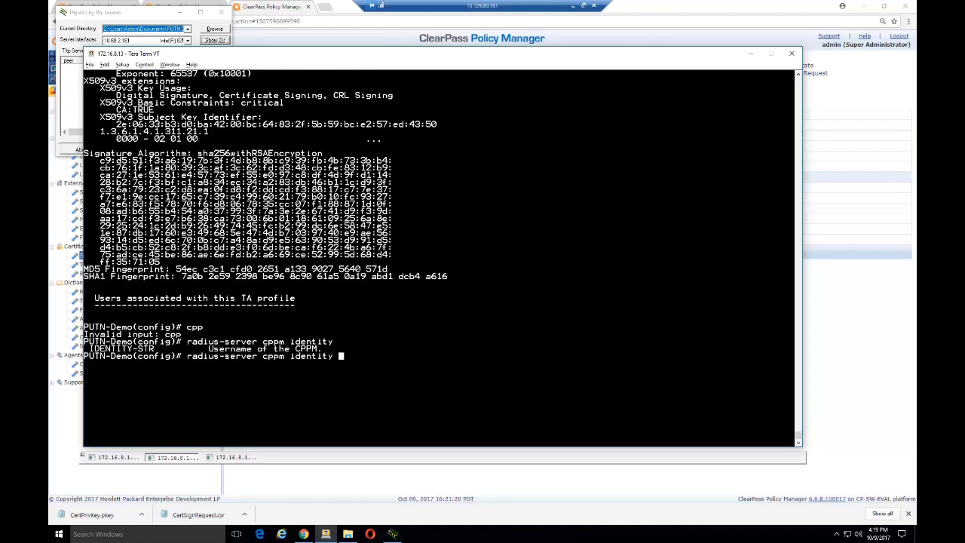
type("demotest key admin123")
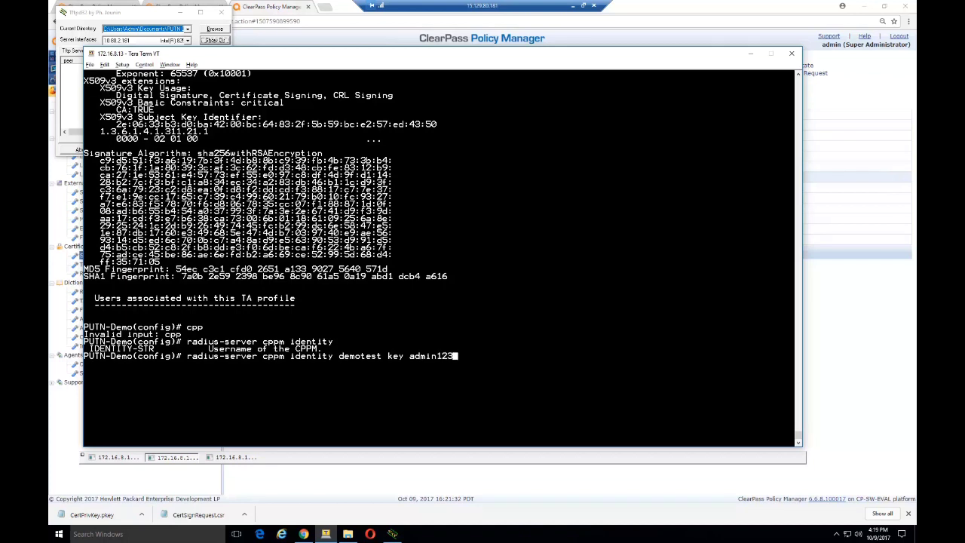
key("Return")
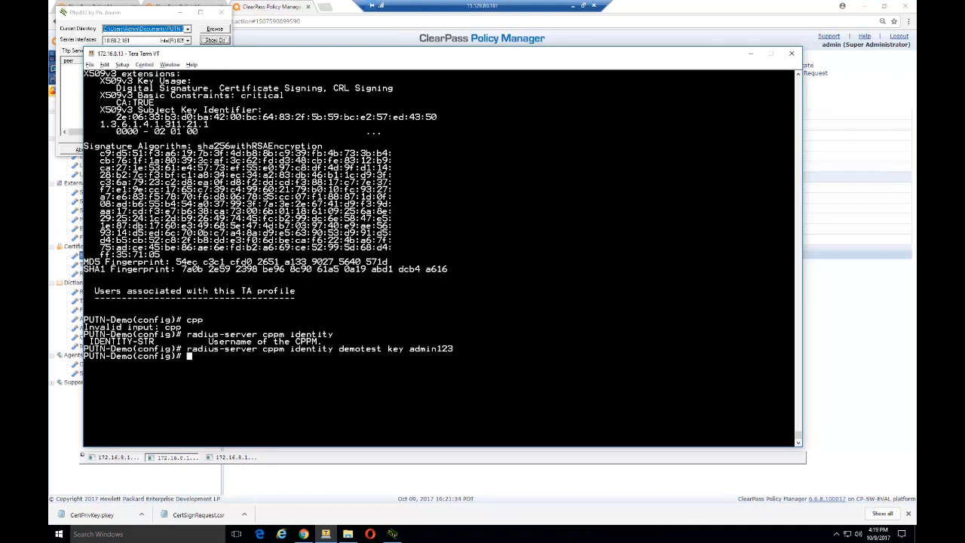
type("wri mem")
key("Return")
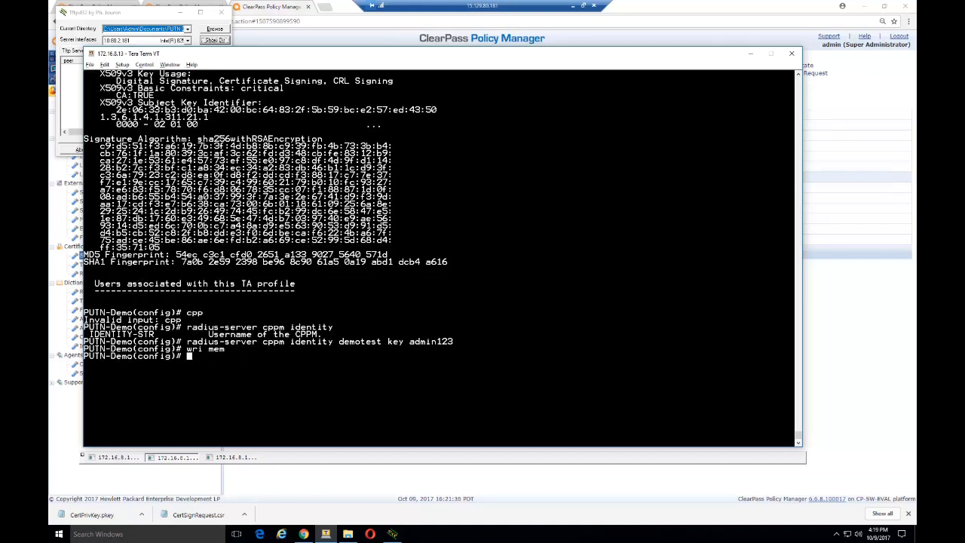
- In ClearPass, open Admin Users and start a new admin user
left_click(290, 6)
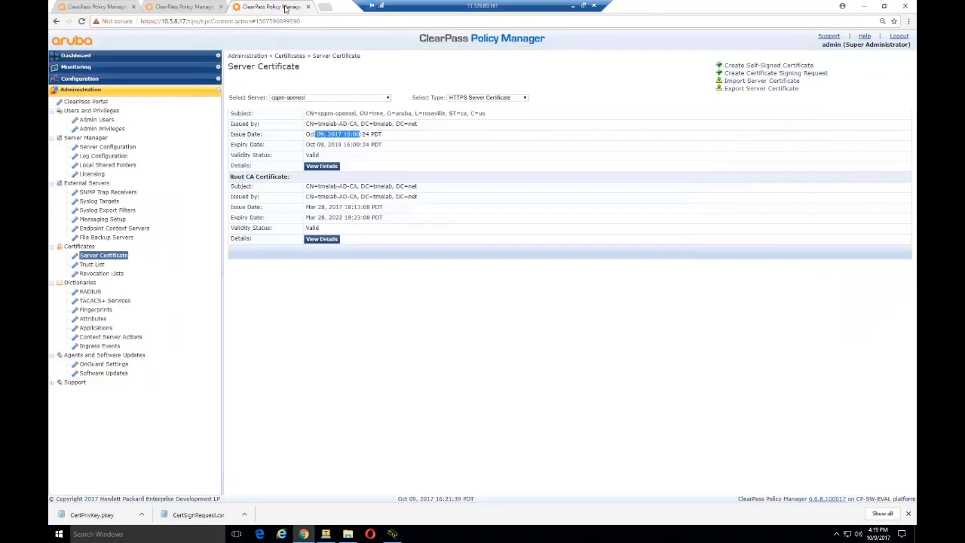
left_click(106, 119)
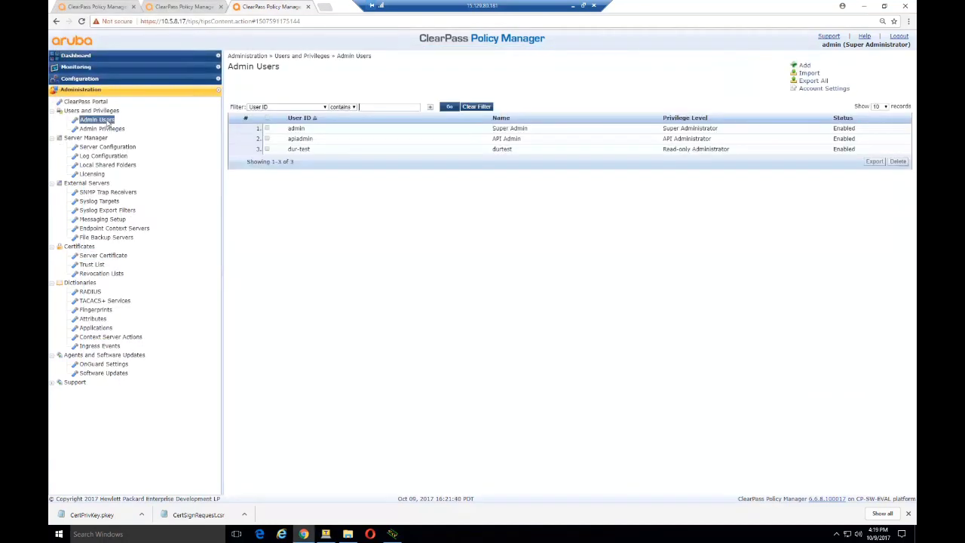
left_click(804, 66)
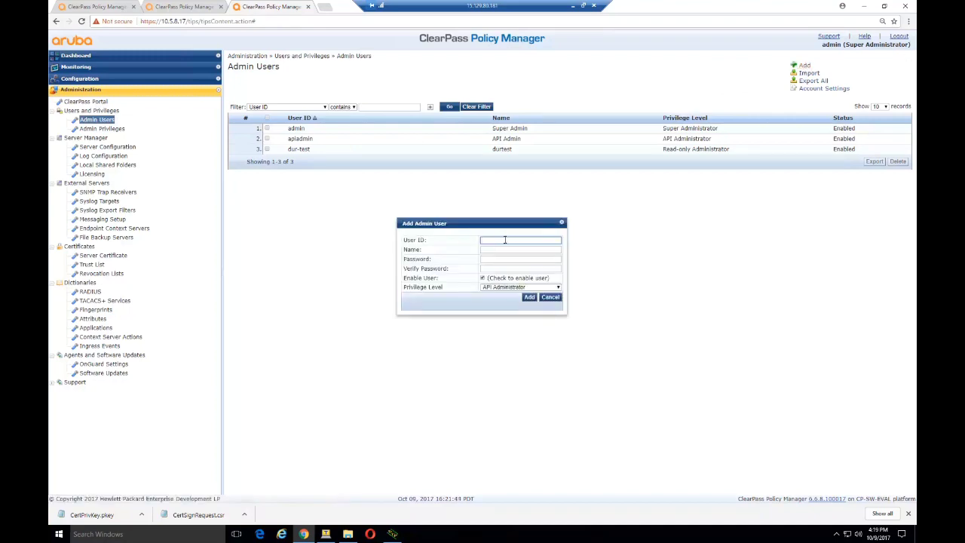
left_click(326, 534)
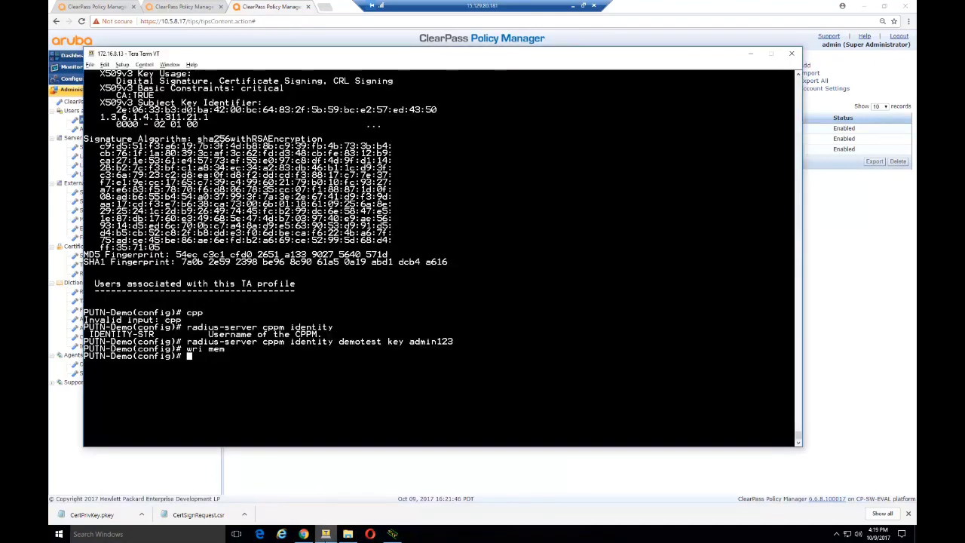
left_click(325, 533)
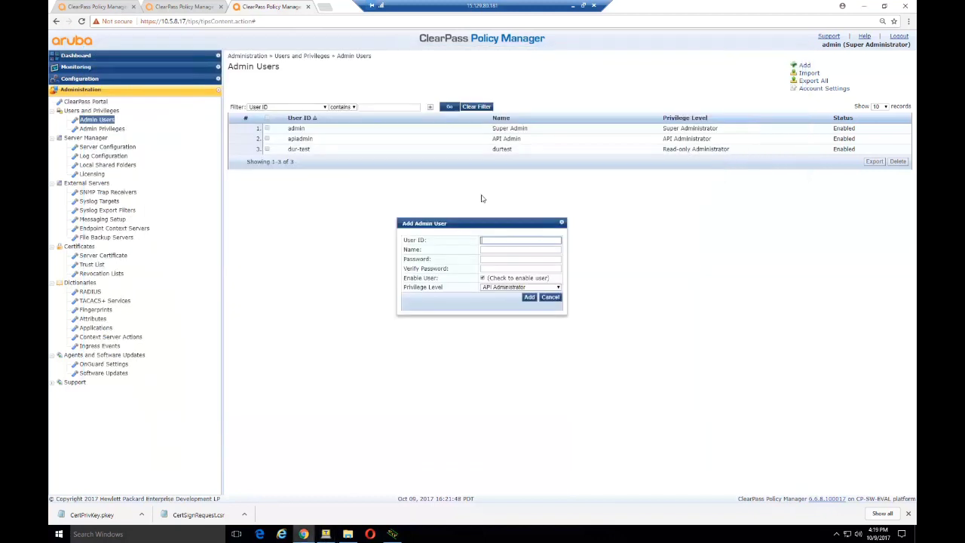
- Add a Read-only Administrator user matching the switch's CPPM identity, with its password
type("demotest")
key("Tab")
type("demotes")
key("Tab")
type("12345678")
key("Tab")
type("demo")
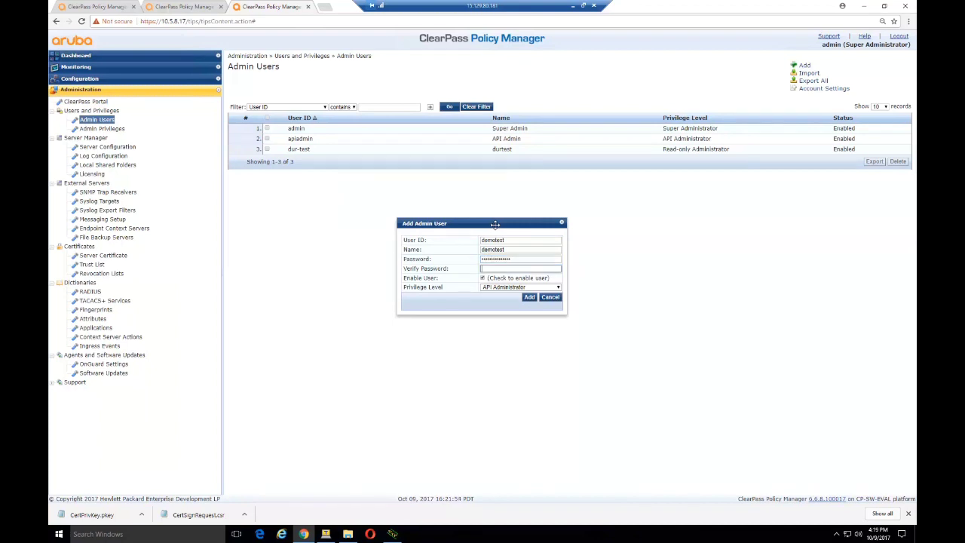
type("tes12345678")
left_click(503, 287)
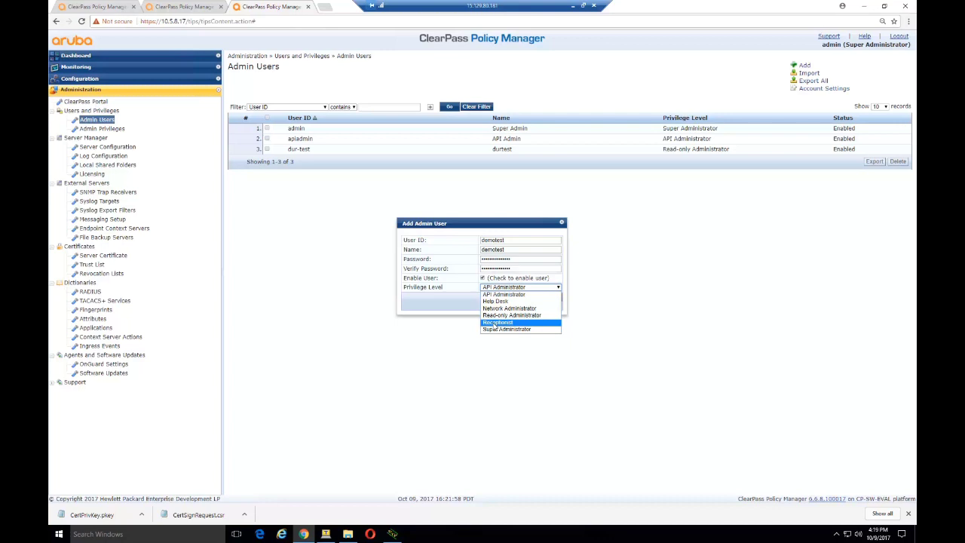
left_click(497, 315)
left_click(529, 297)
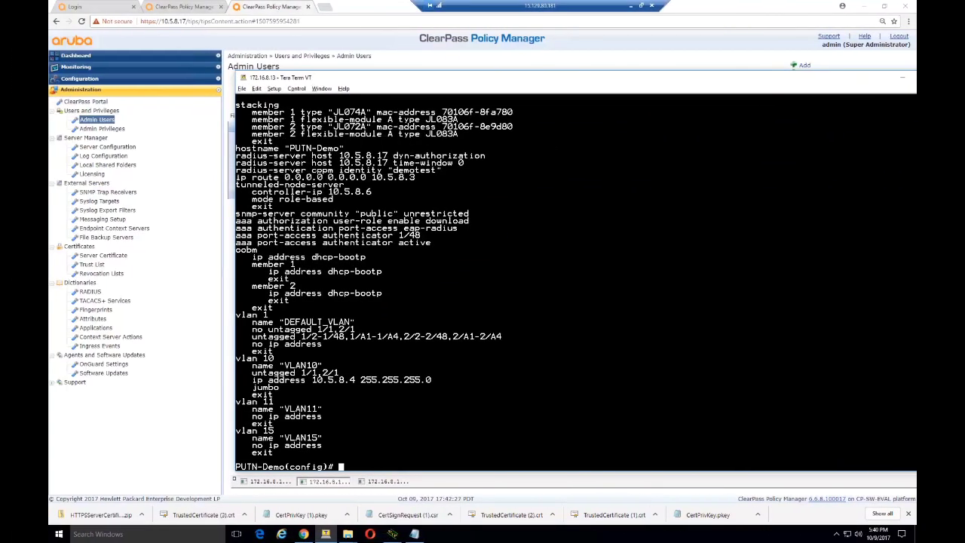
- Bounce switch port 1/48 by disabling and re-enabling it
type("int 1/48 dis")
key("Return")
key("Up")
key("BackSpace")
key("BackSpace")
key("BackSpace")
type("ena")
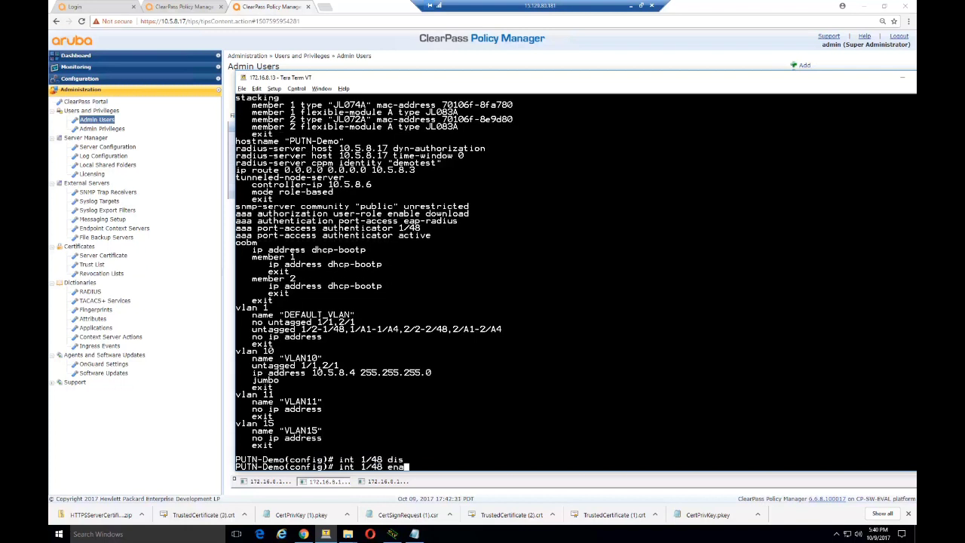
key("Return")
- Check port-access clients and detailed downloaded role DUR_testrole-3003-4, including its secondary role
type("show port-acc clie")
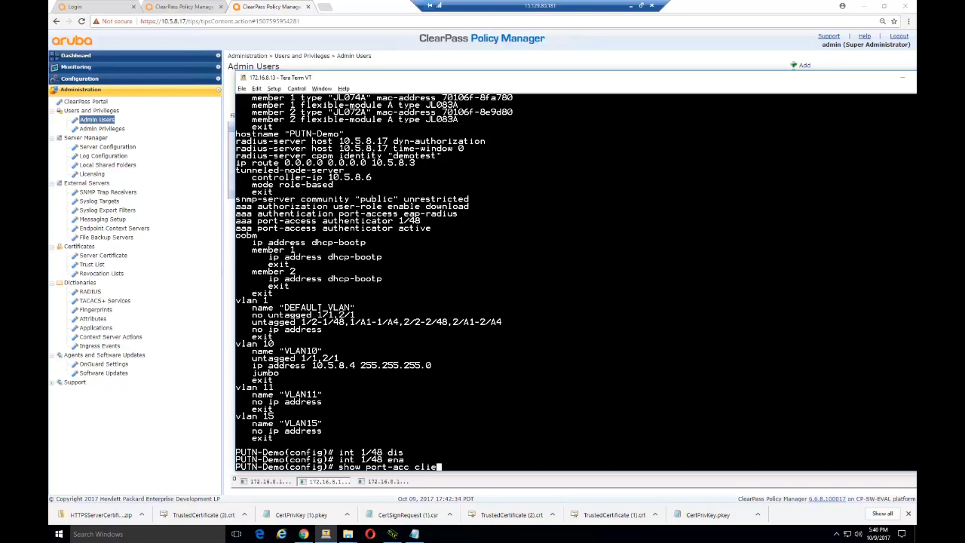
key("Return")
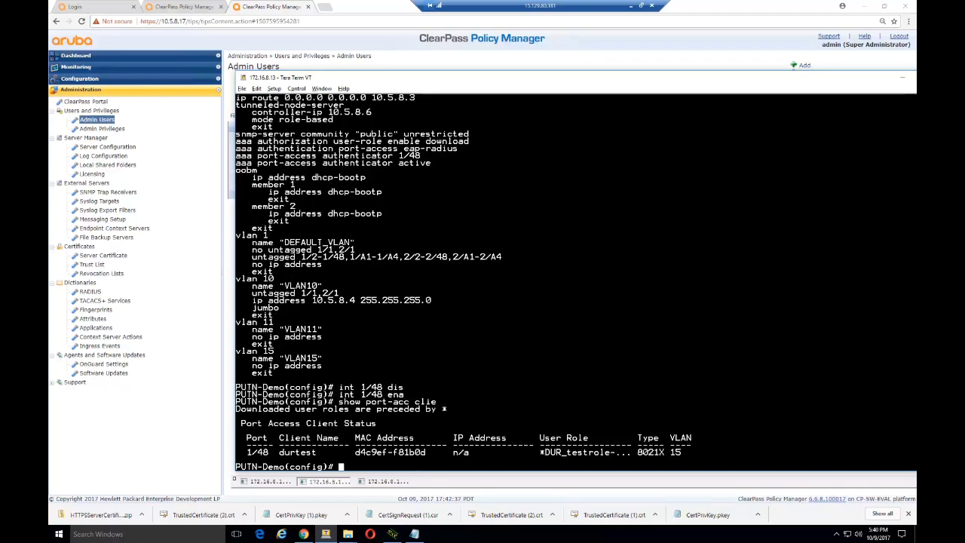
left_click_drag(538, 453, 621, 452)
type("show user-ro")
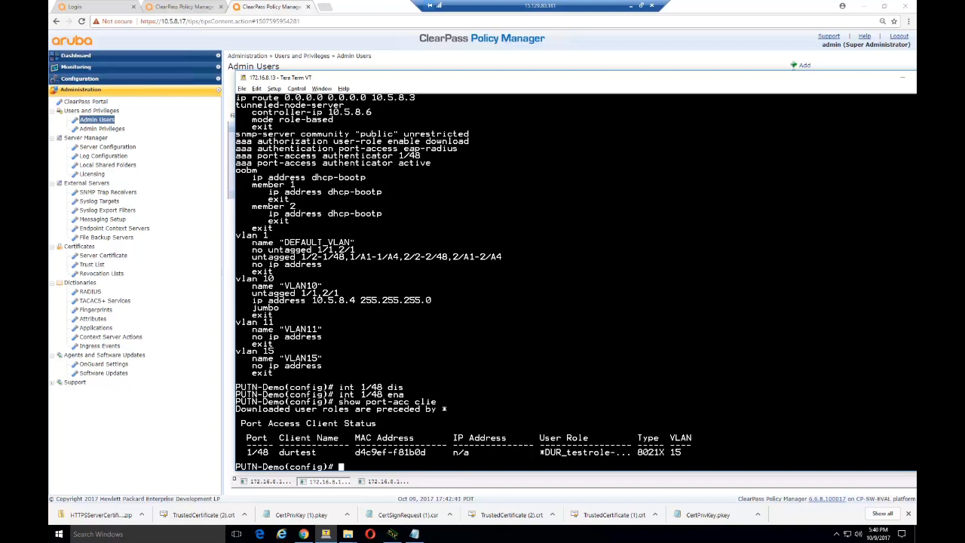
type("le downloaded")
key("Return")
key("Up")
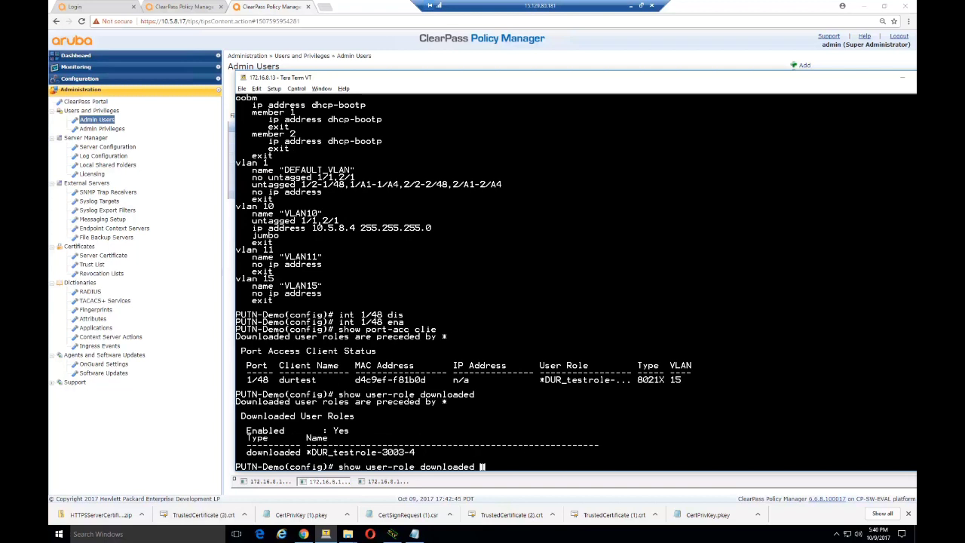
type("detailed")
key("Return")
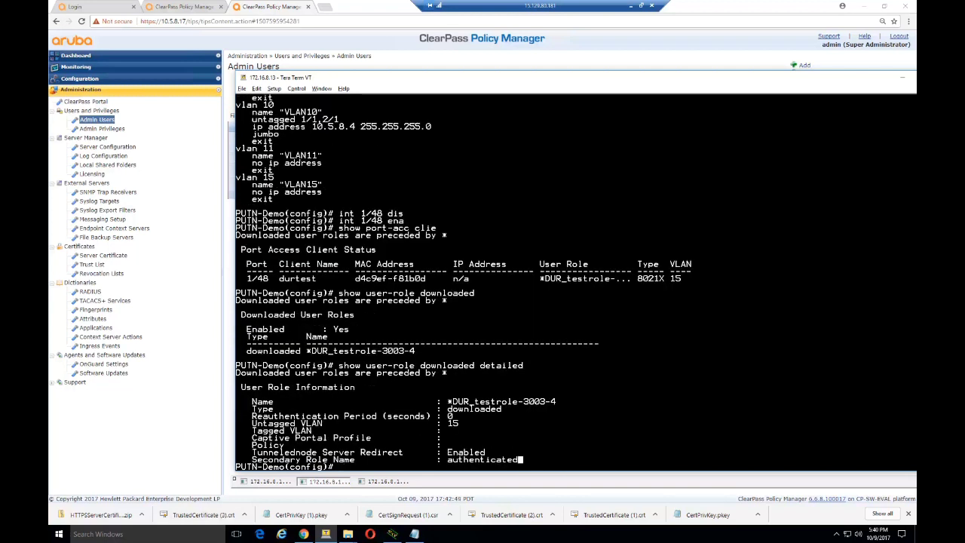
left_click_drag(520, 458, 447, 452)
left_click(417, 468)
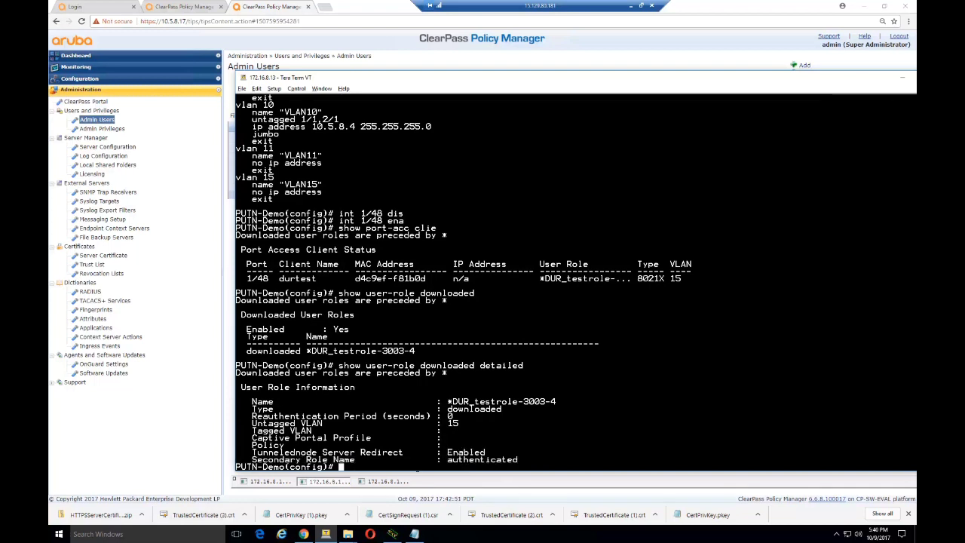
- List all tunneled-node users, confirming the authenticated secondary role and the client's port and MAC
type("show tunneled-")
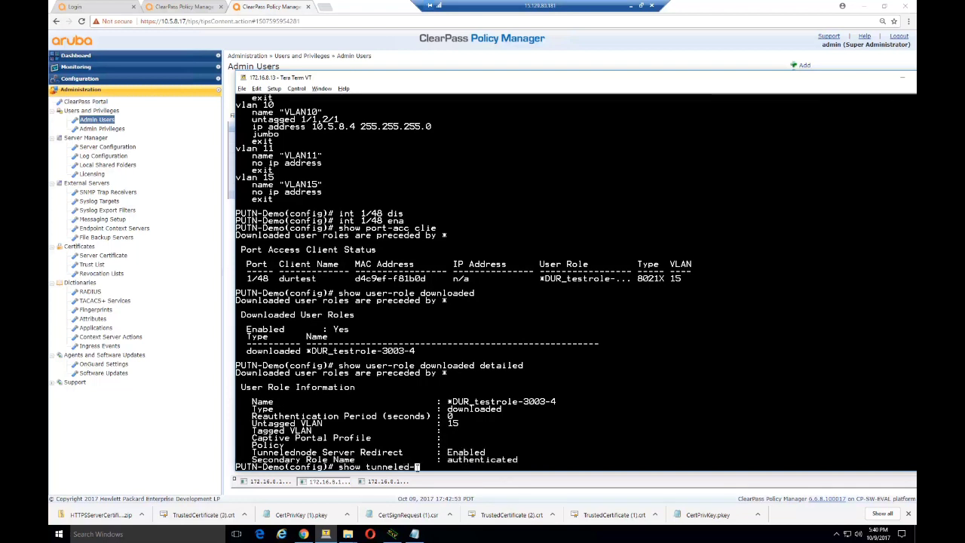
type("node-user all")
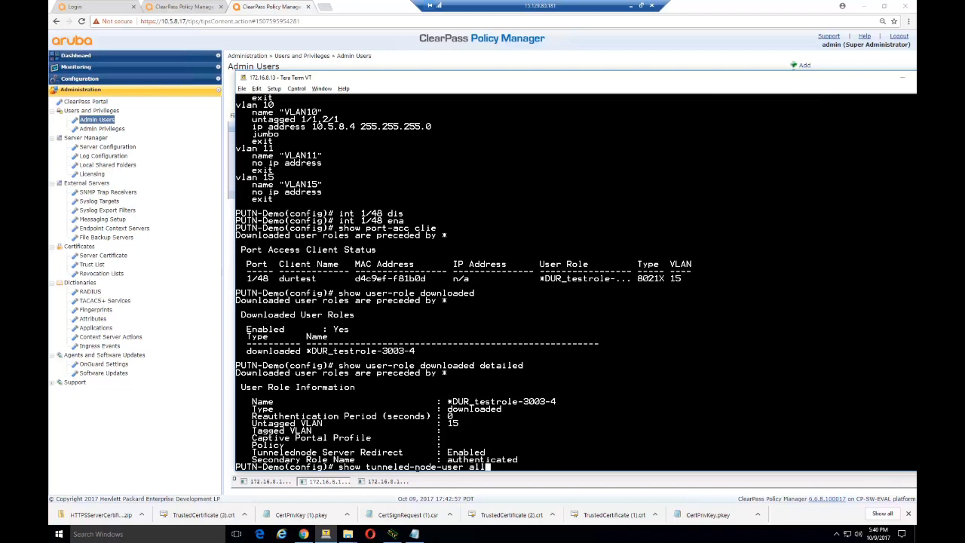
key("Return")
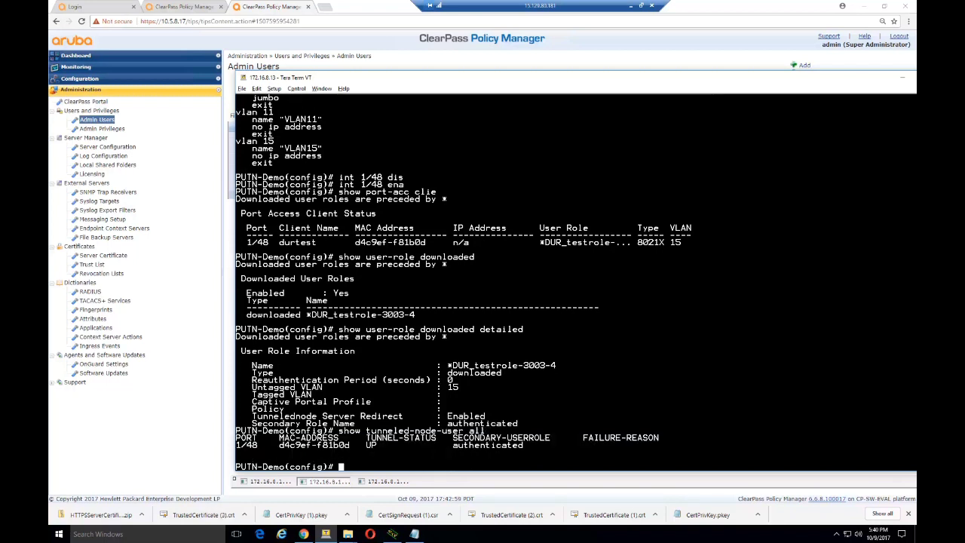
left_click_drag(426, 445, 534, 444)
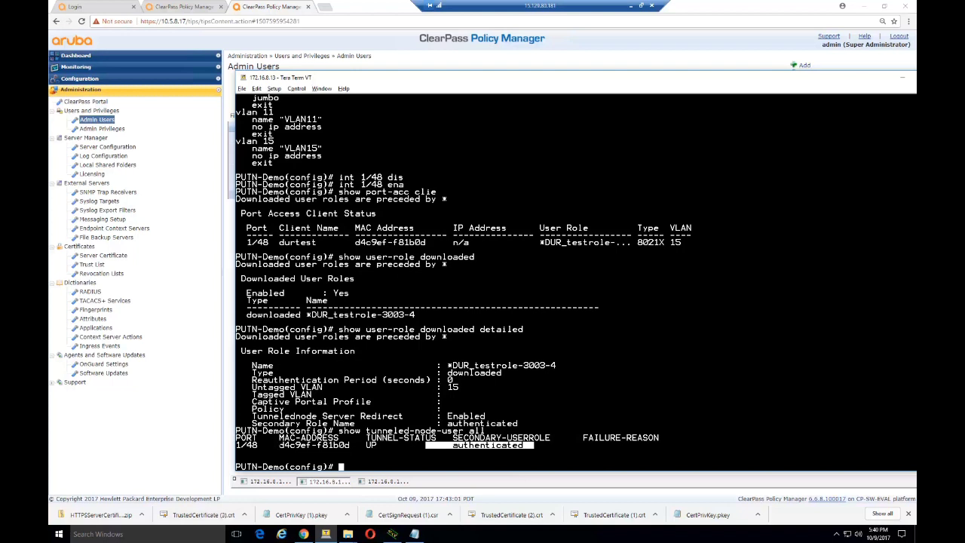
left_click_drag(354, 444, 236, 444)
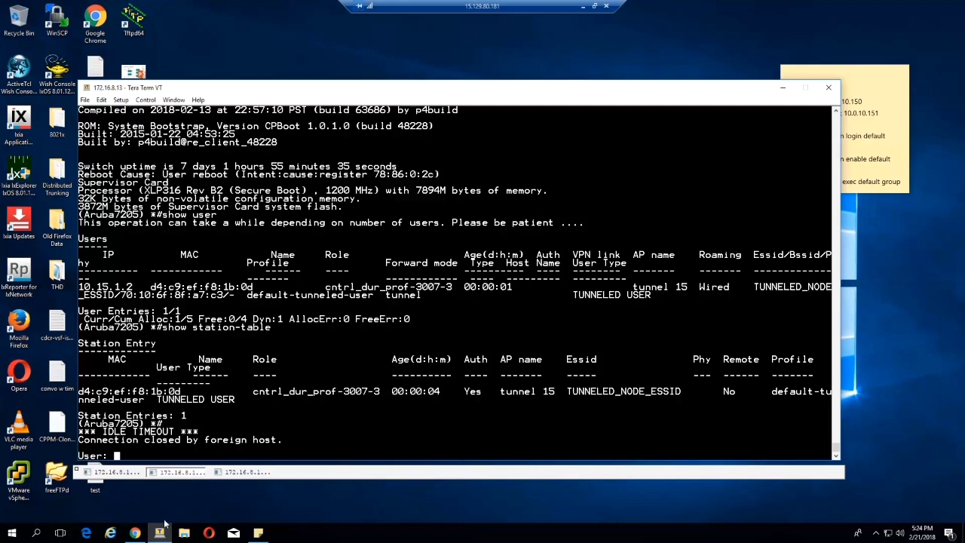
- Log in to ClearPass Policy Manager as the administrator
left_click(150, 460)
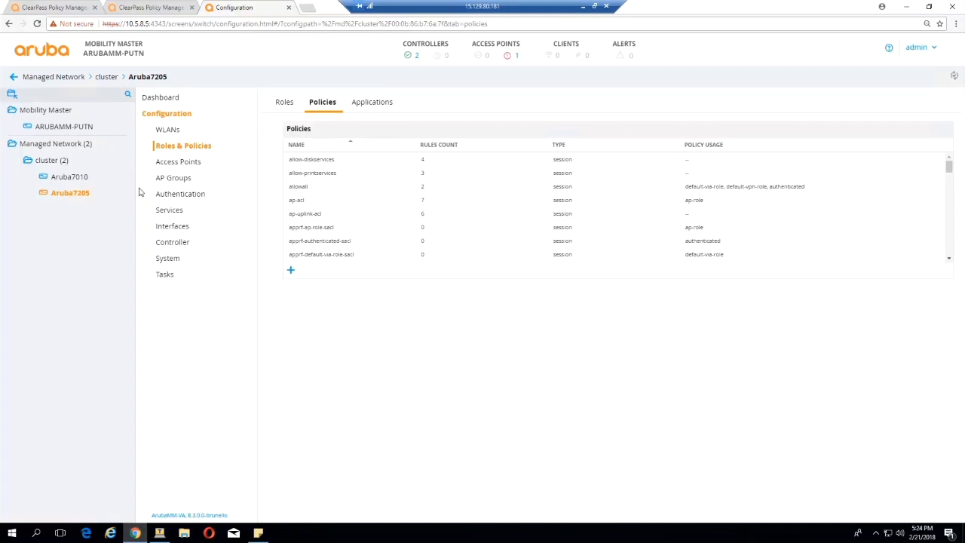
left_click(169, 7)
type("admin")
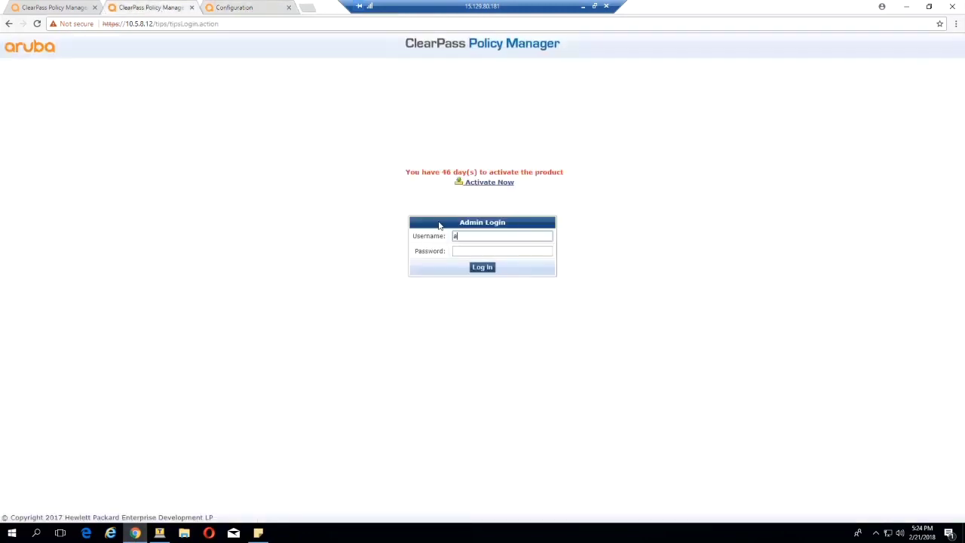
key("Tab")
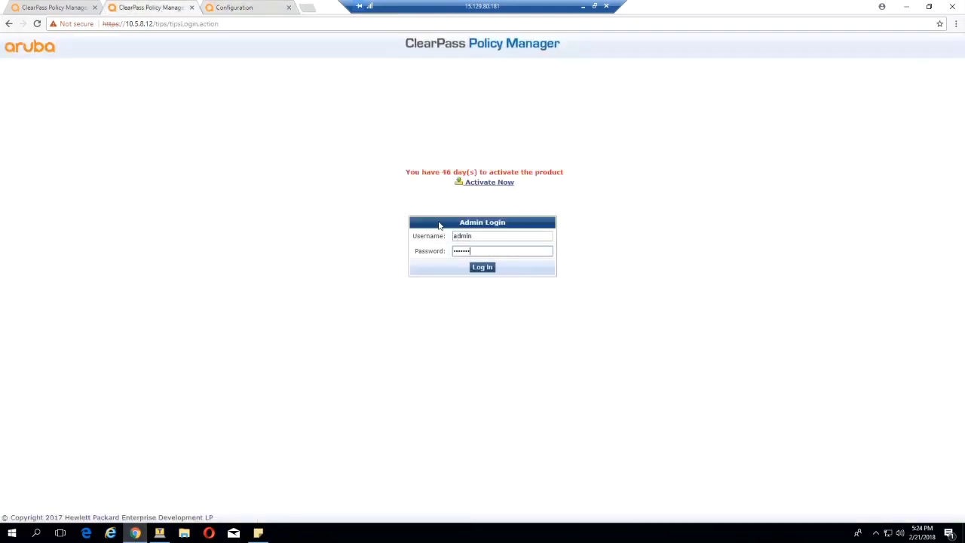
key("Return")
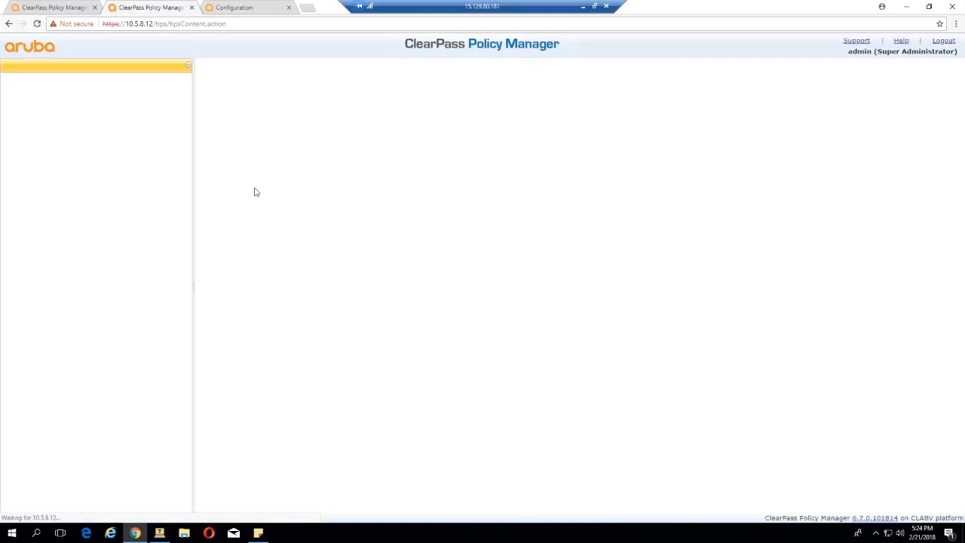
- Go to Configuration > Enforcement > Profiles and start adding a new profile
left_click(83, 490)
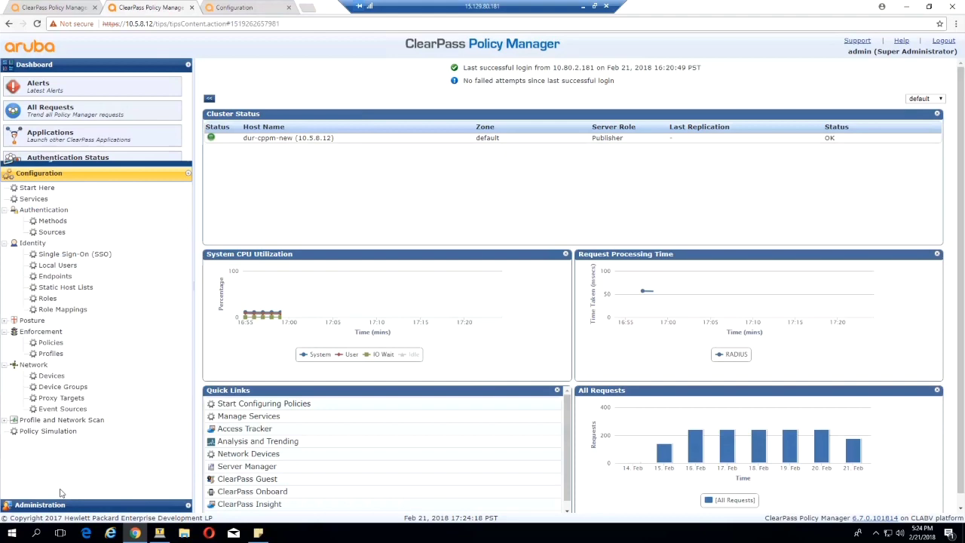
left_click(50, 273)
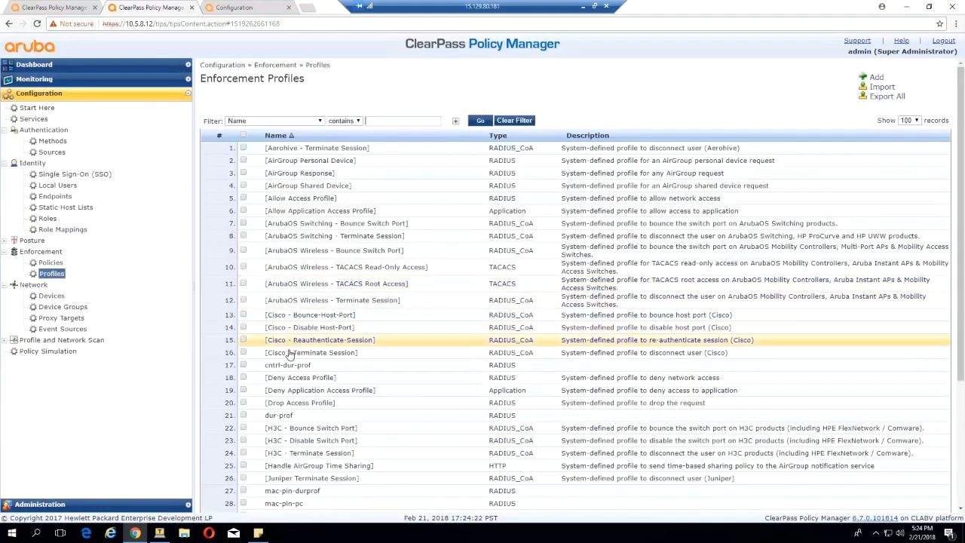
left_click(875, 78)
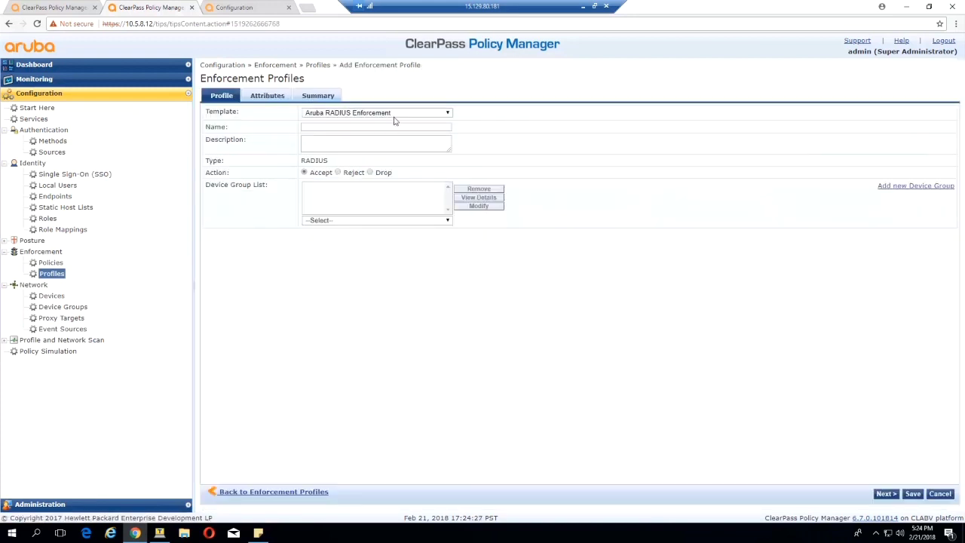
- Create an Aruba Downloadable Role Enforcement profile named cntrl-role for Mobility Controller
left_click(393, 119)
left_click(345, 121)
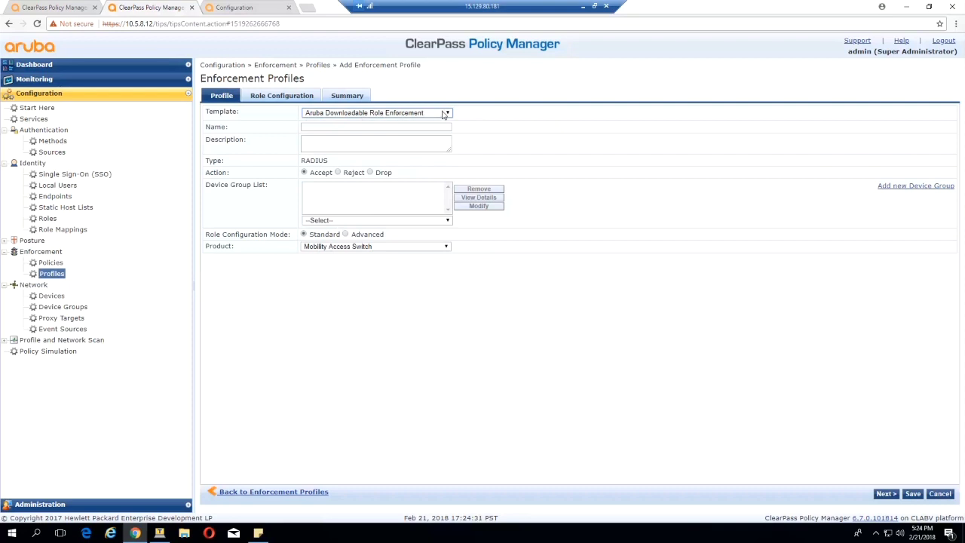
left_click(345, 127)
type("corp")
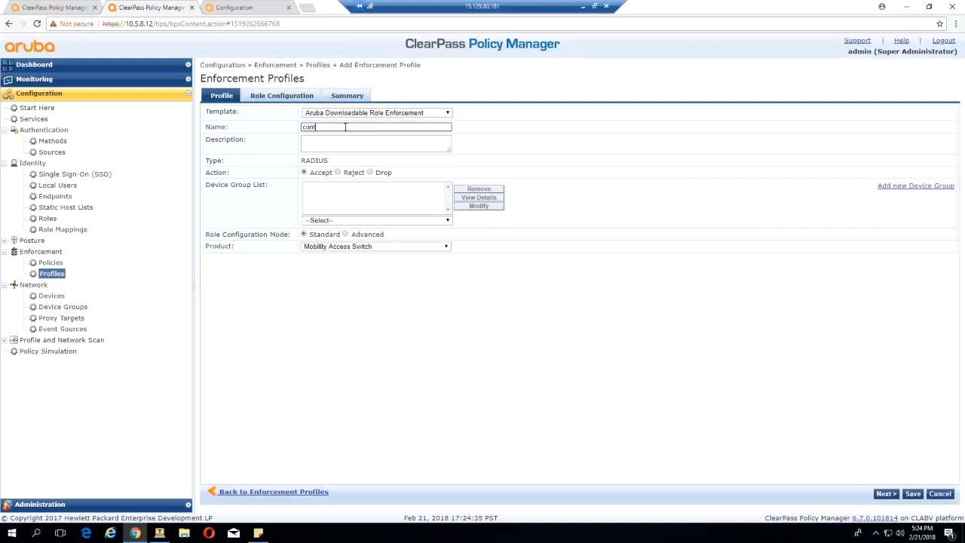
key("BackSpace")
key("BackSpace")
key("BackSpace")
type("ntrl-role")
left_click(322, 246)
left_click(315, 272)
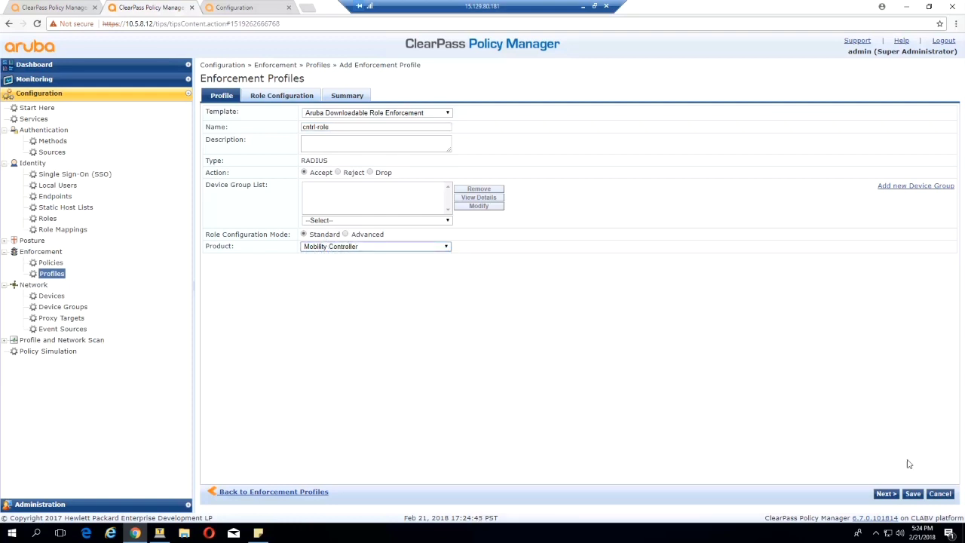
left_click(884, 494)
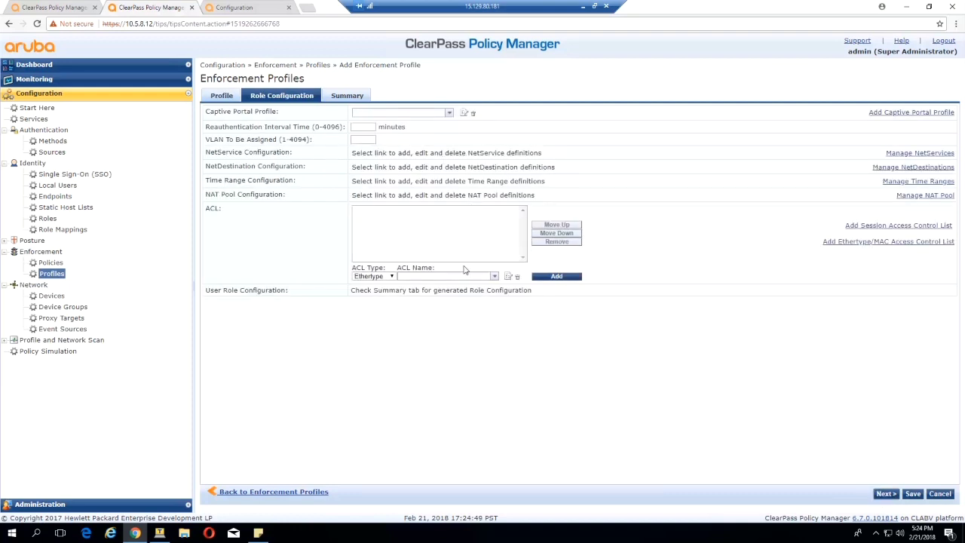
- Add a session ACL named test-acl with a single any-any-any permit rule
left_click(868, 225)
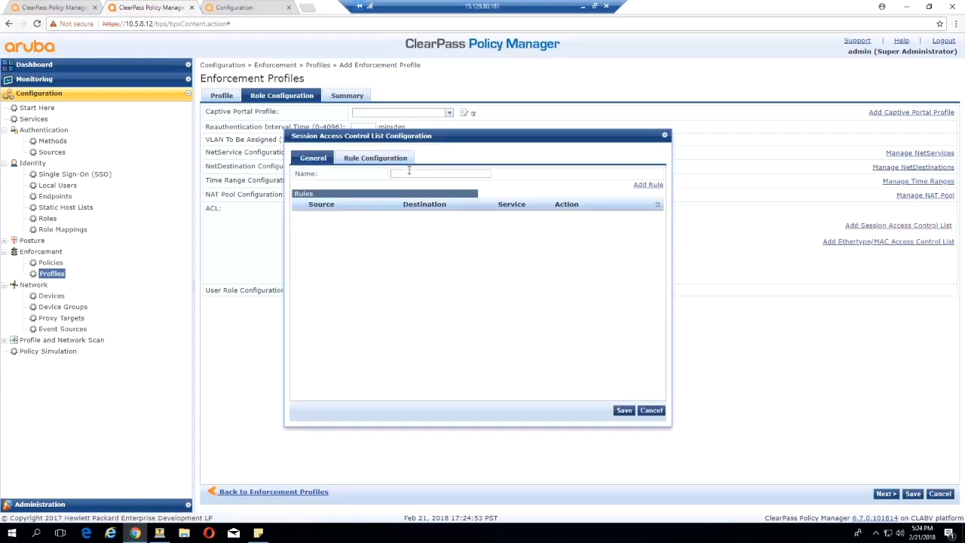
left_click(409, 173)
type("test")
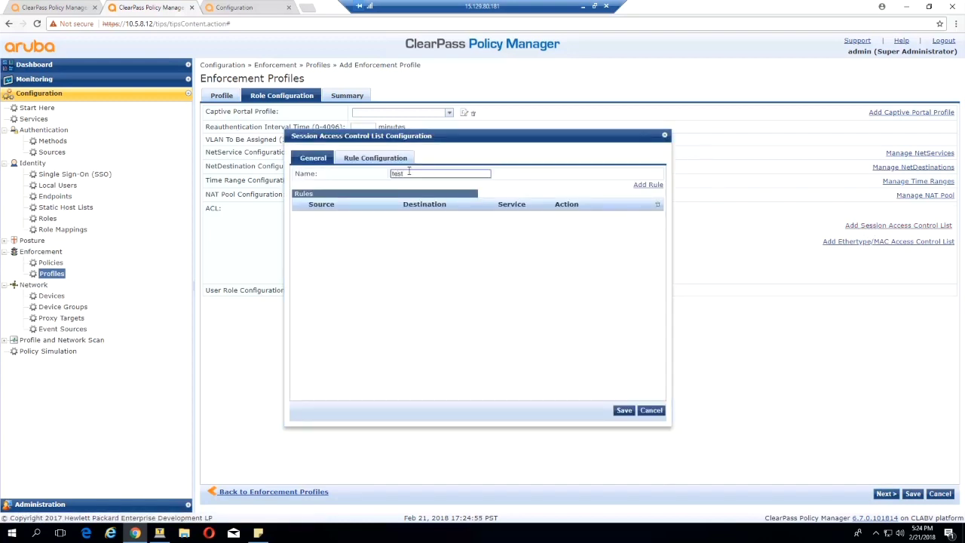
type("-acl")
left_click(640, 186)
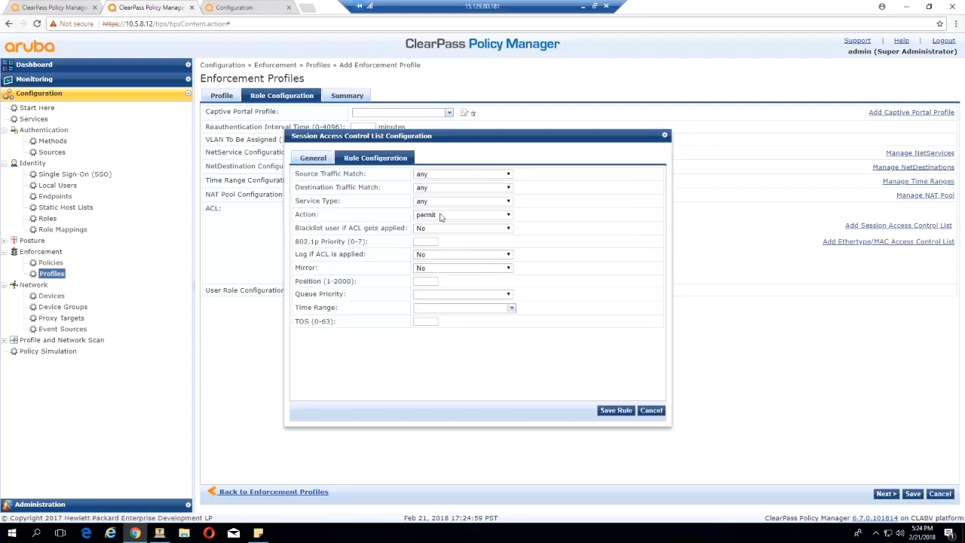
left_click(610, 416)
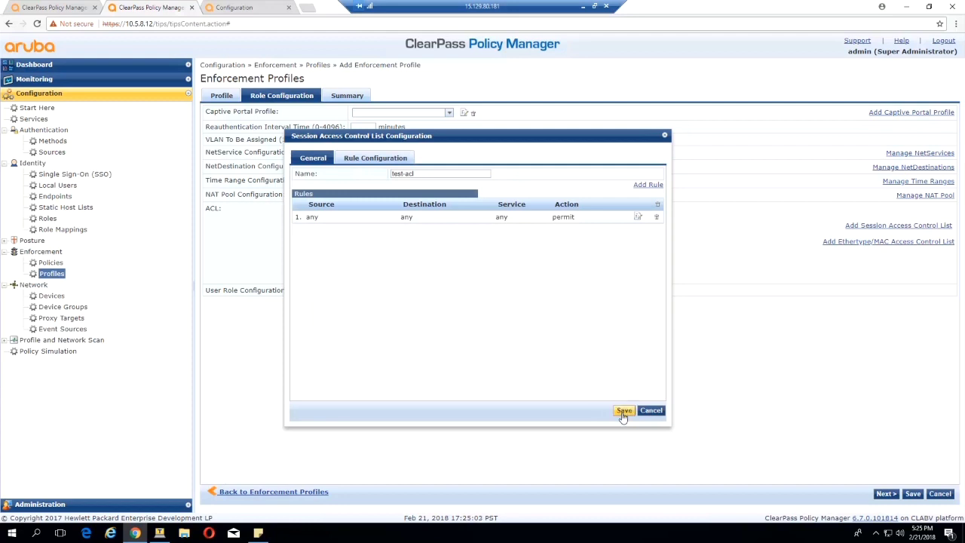
left_click(623, 412)
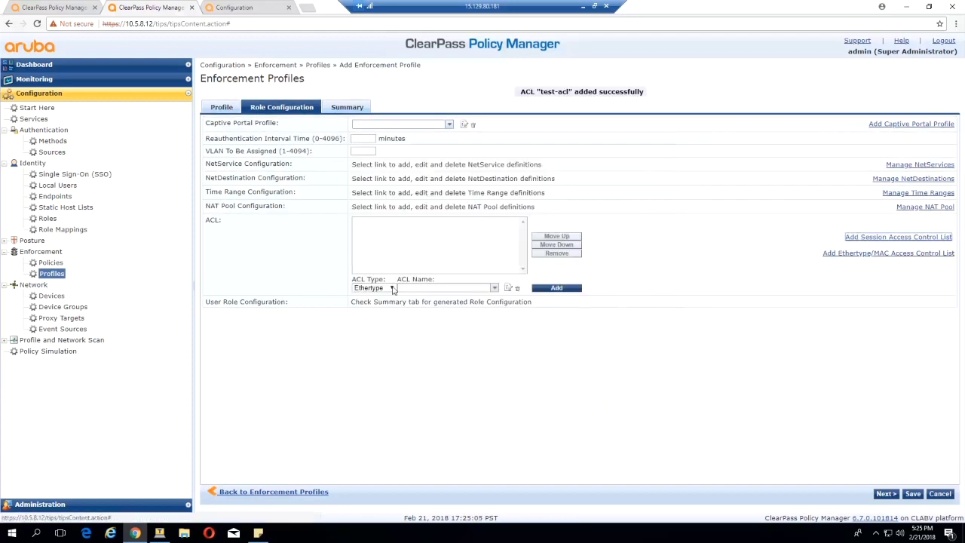
- Attach test-acl to cntrl-role's ACL list with ACL type Session
left_click(376, 287)
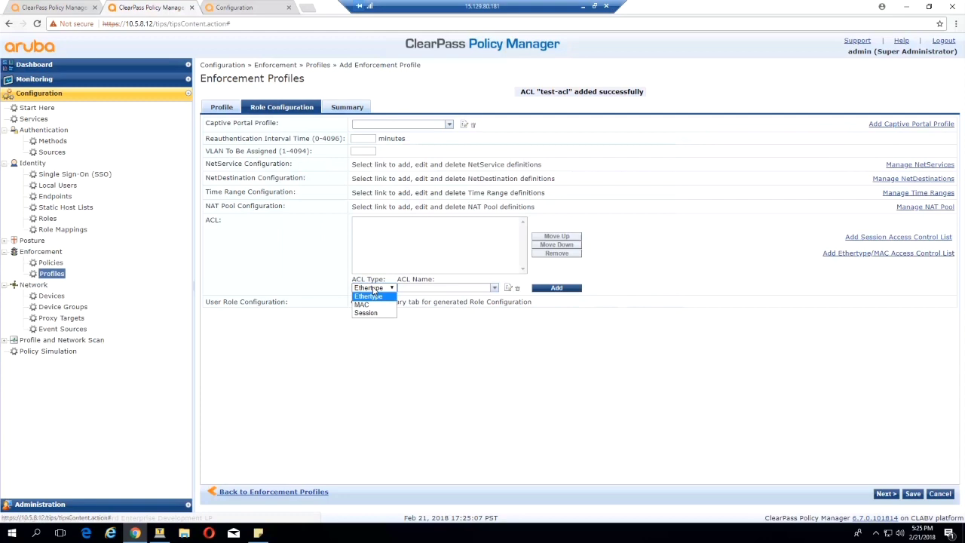
left_click(369, 294)
left_click(430, 287)
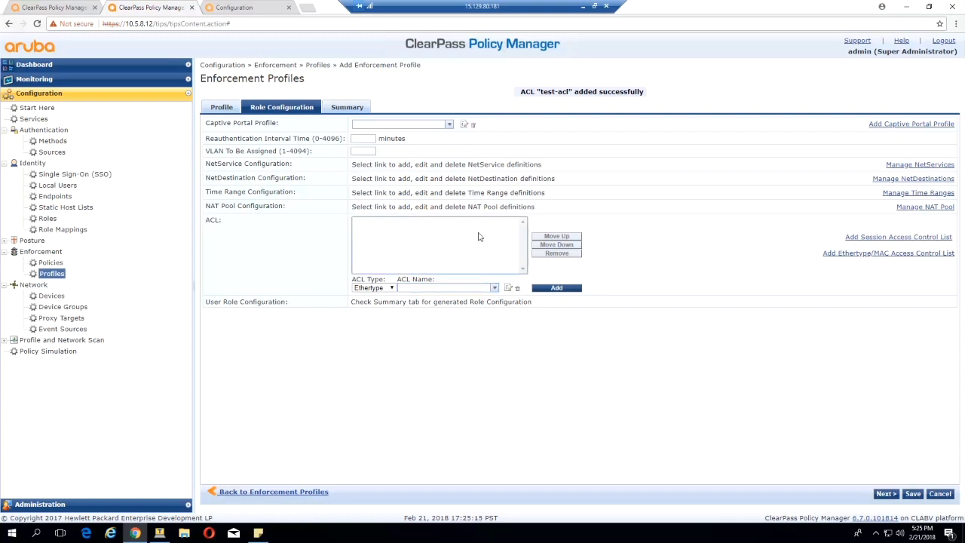
left_click(391, 289)
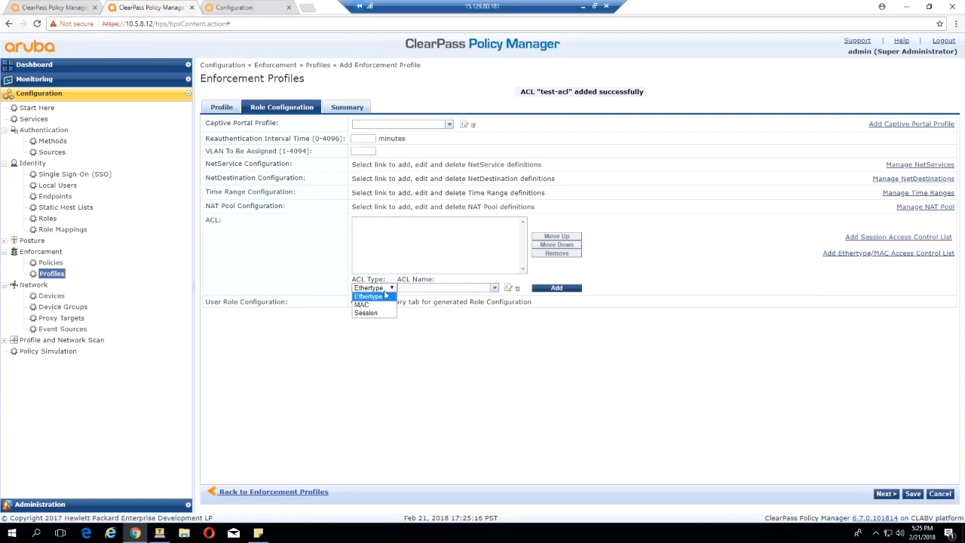
left_click(369, 314)
left_click(494, 287)
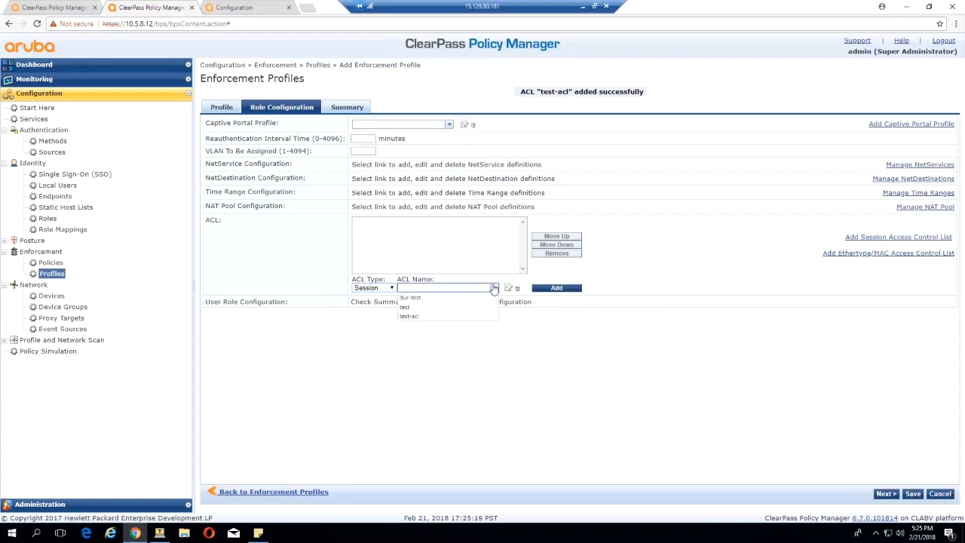
left_click(453, 317)
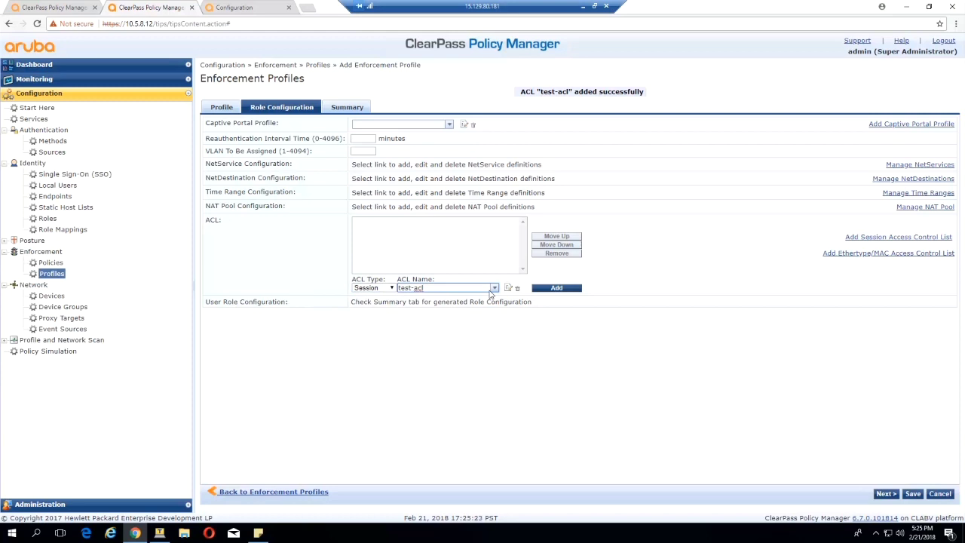
left_click(550, 288)
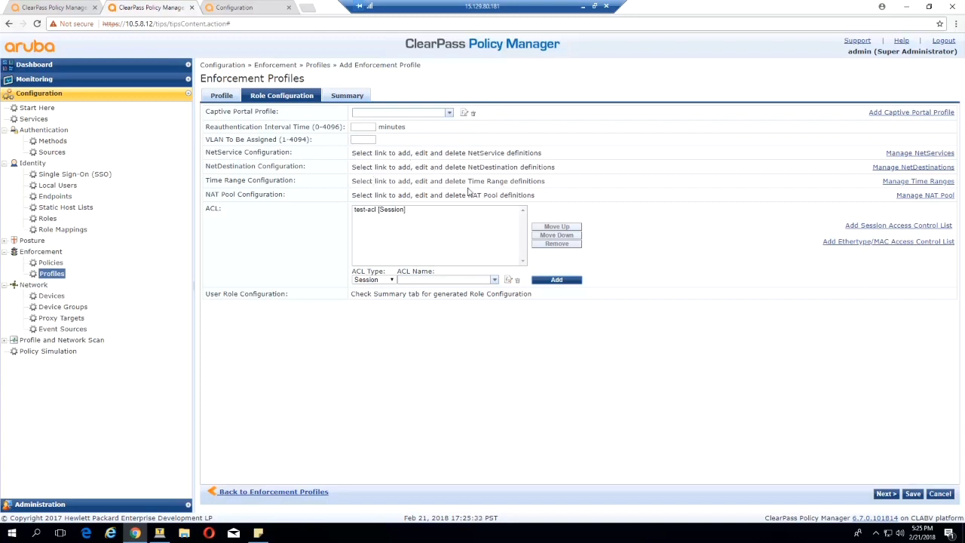
- Review and save the cntrl-role profile, then open dur-prof from the profiles list
left_click(886, 494)
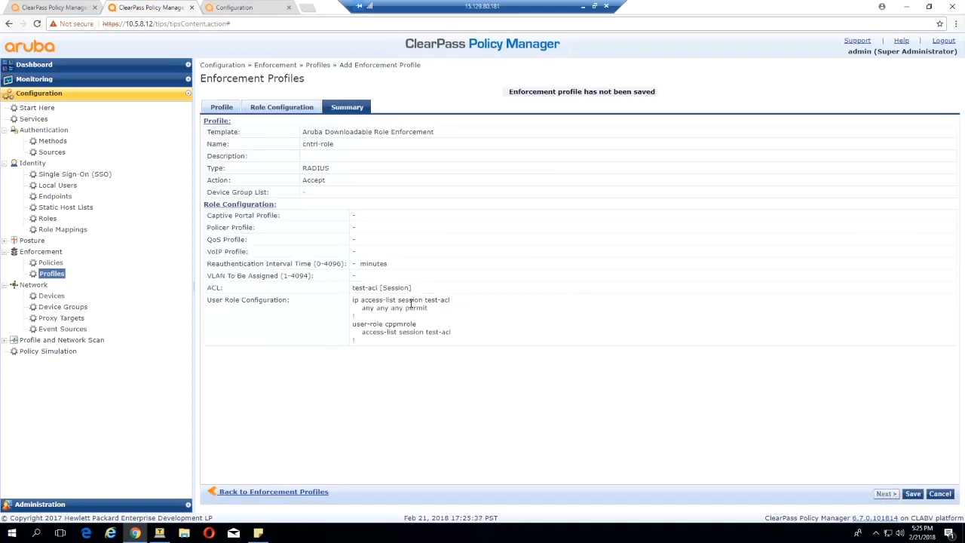
left_click(912, 494)
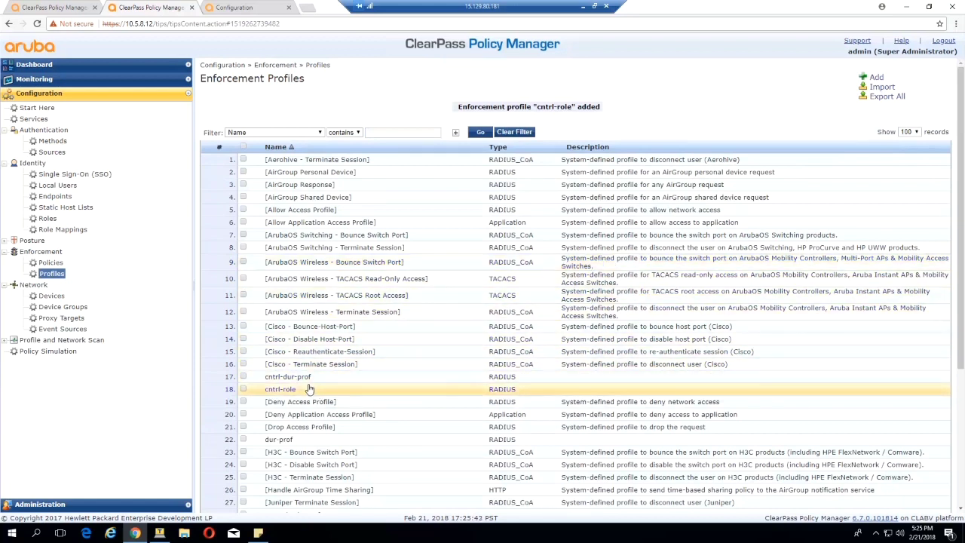
left_click(279, 439)
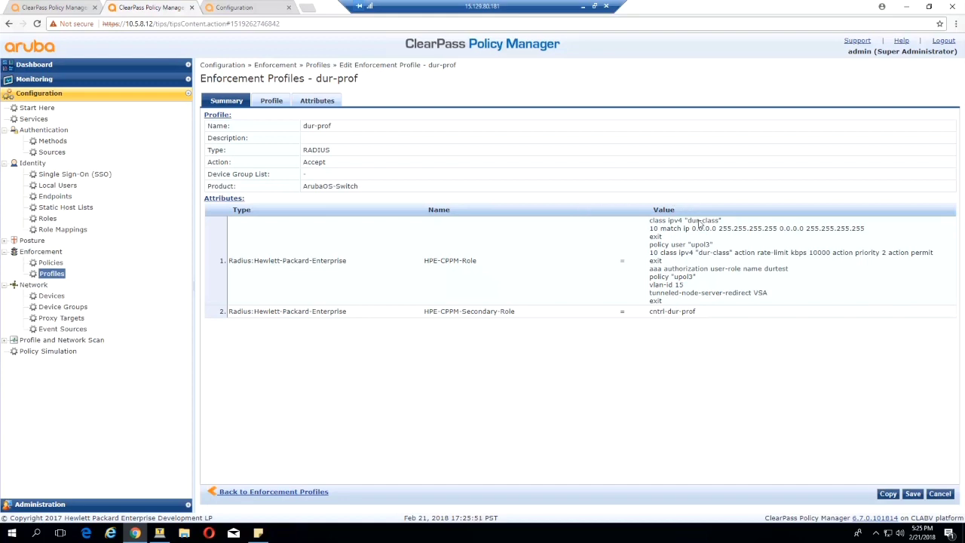
- Change dur-prof's HPE-CPPM-Secondary-Role from cntrl-dur-prof to cntrl-role and save the profile
left_click(327, 101)
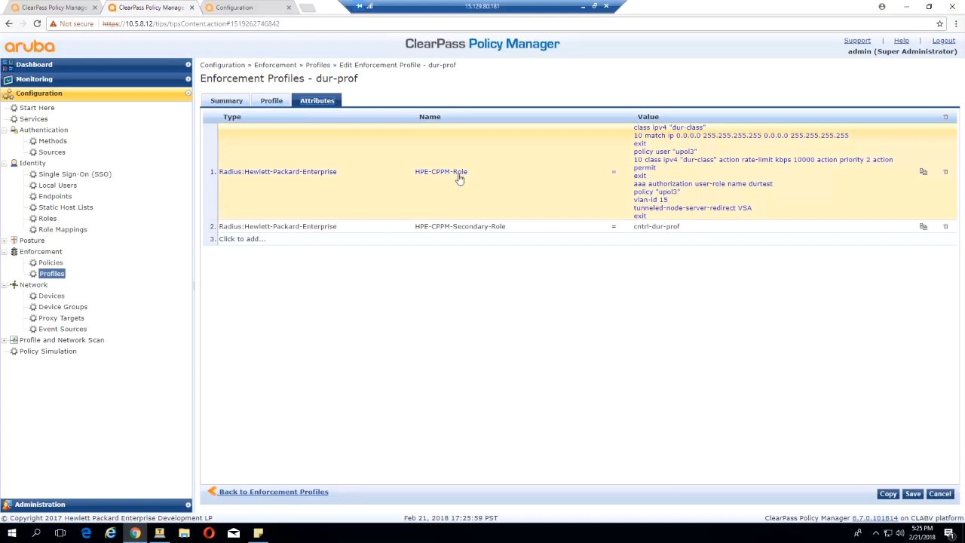
left_click(790, 173)
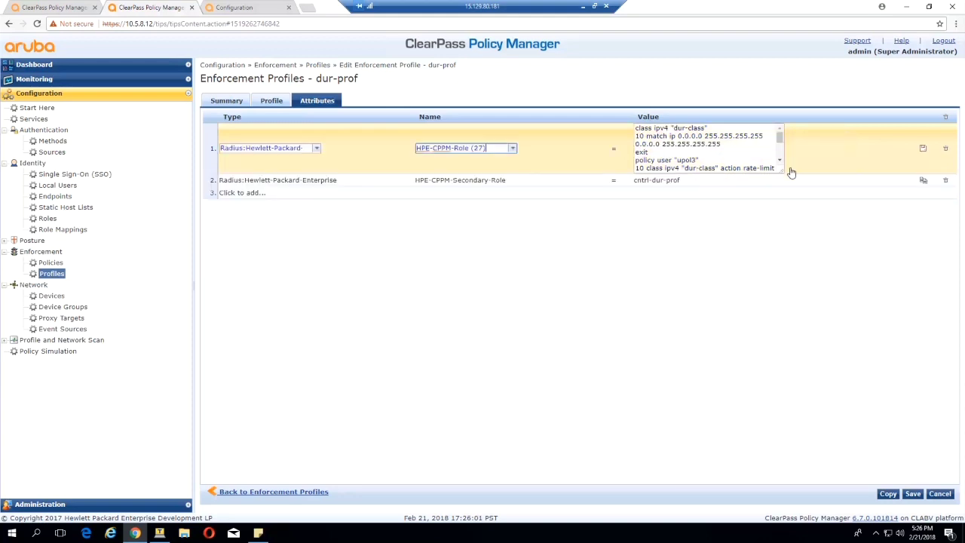
scroll(779, 148, "down", 5)
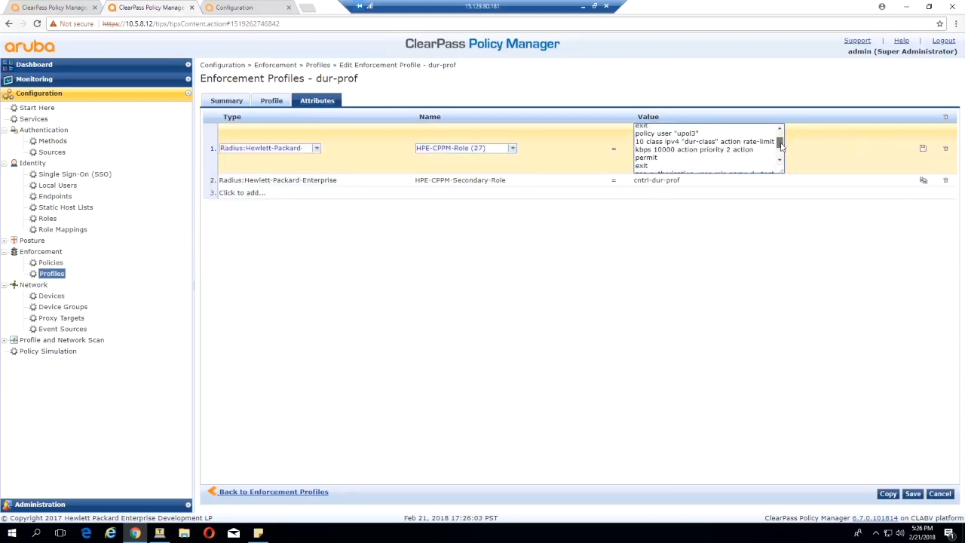
left_click_drag(781, 151, 781, 154)
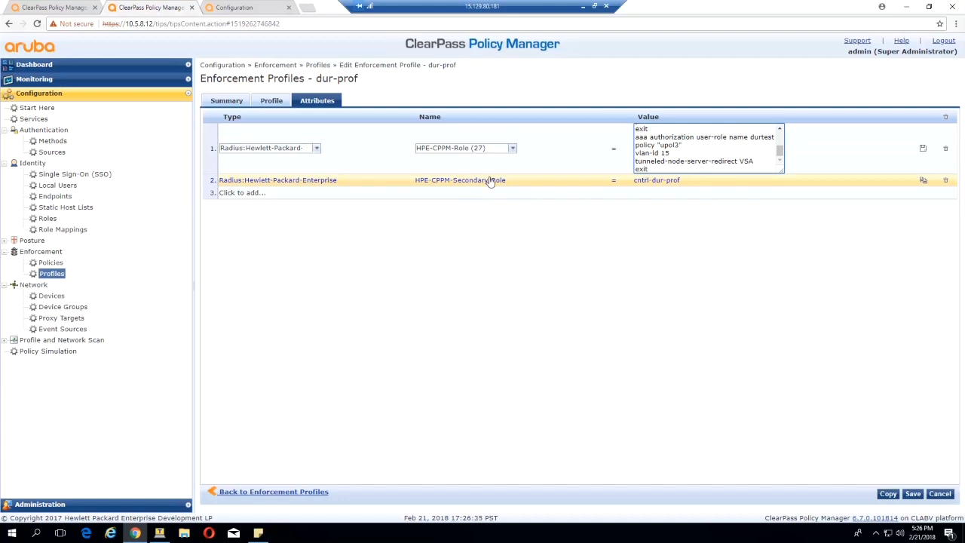
left_click(922, 181)
left_click(701, 227)
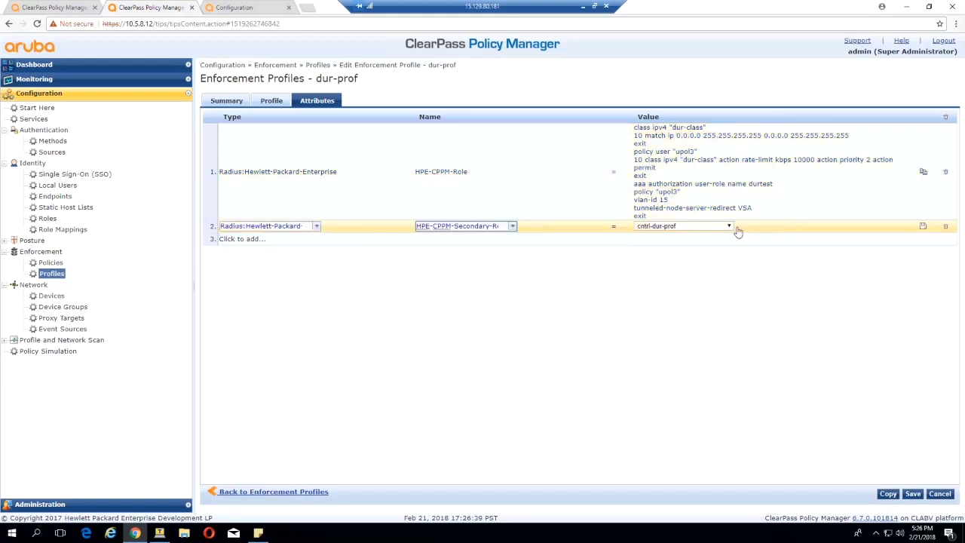
left_click(729, 226)
left_click(678, 245)
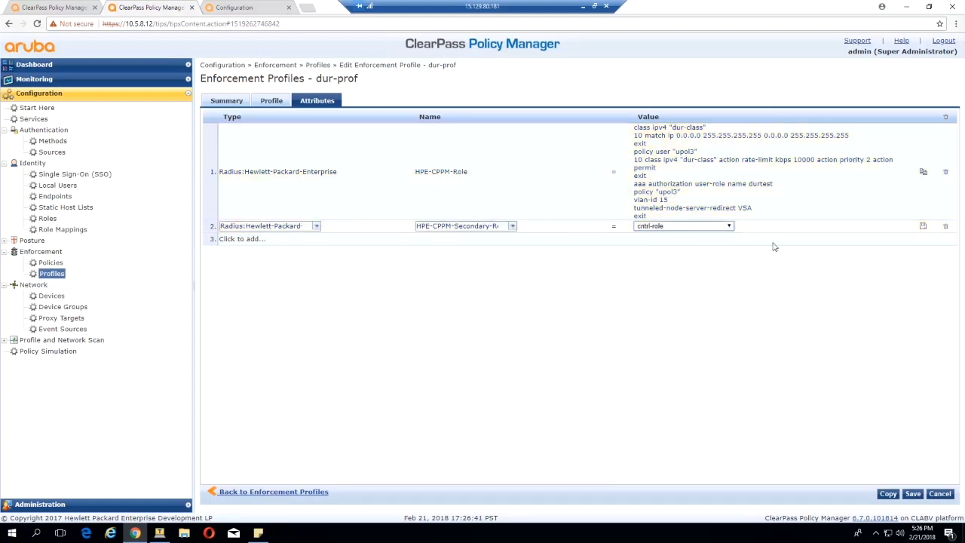
left_click(924, 227)
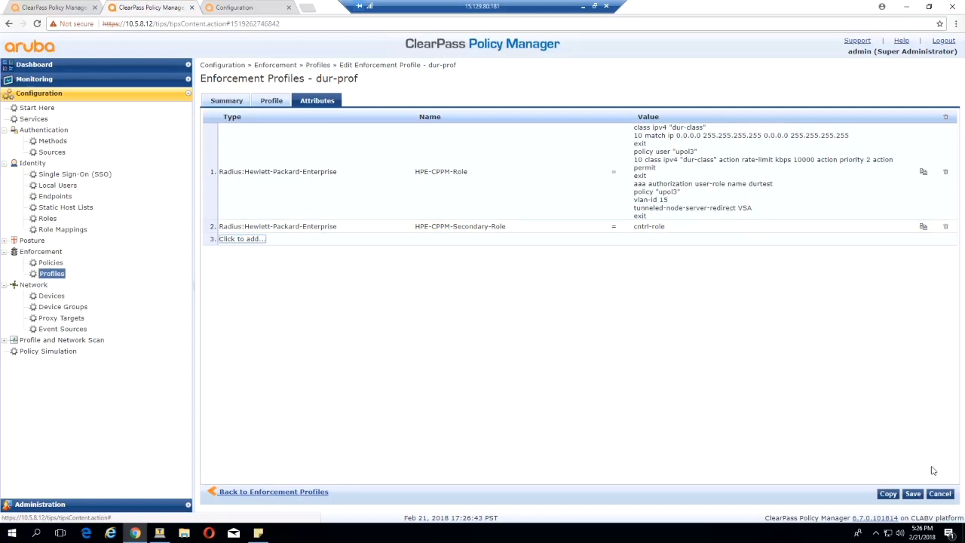
left_click(912, 494)
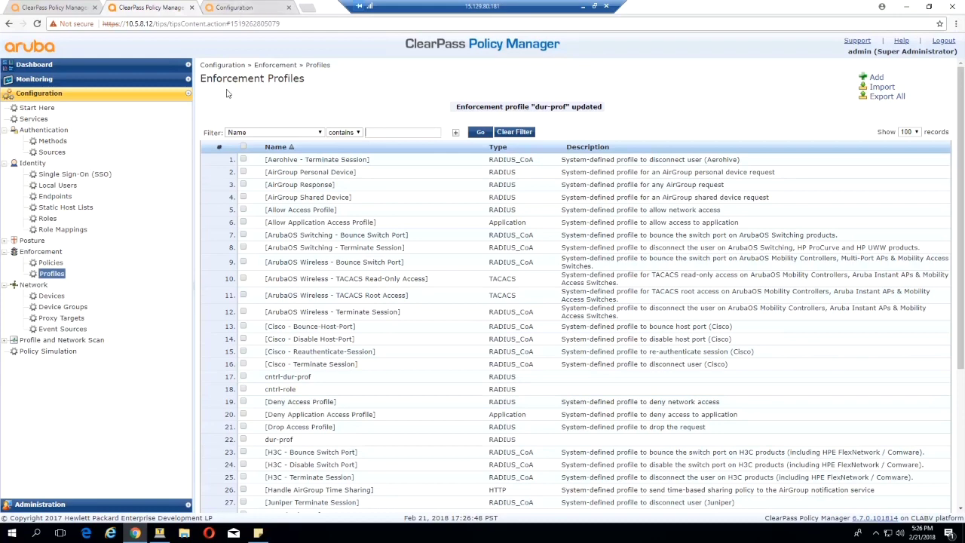
- In Mobility Master, open the default AAA profile under Aruba7205's Authentication > AAA Profiles
left_click(260, 6)
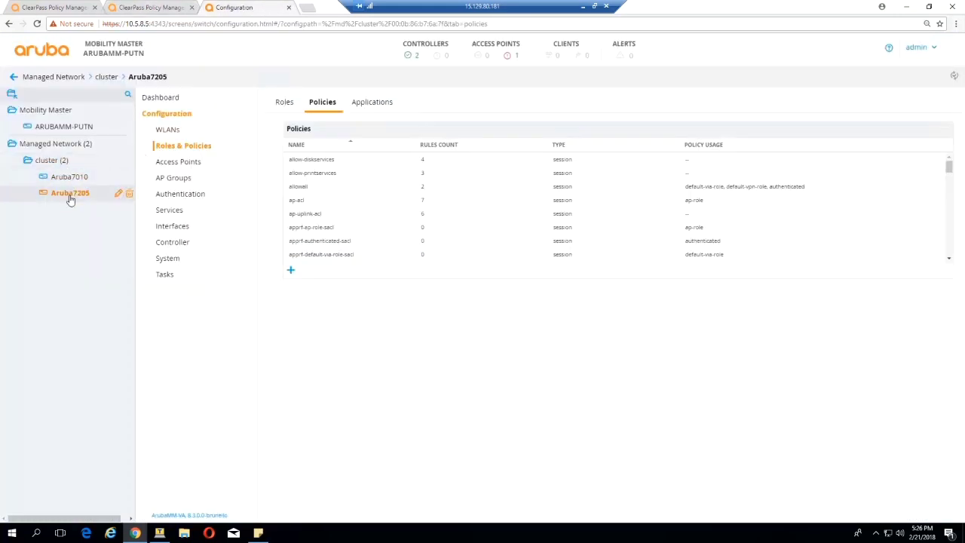
left_click(164, 193)
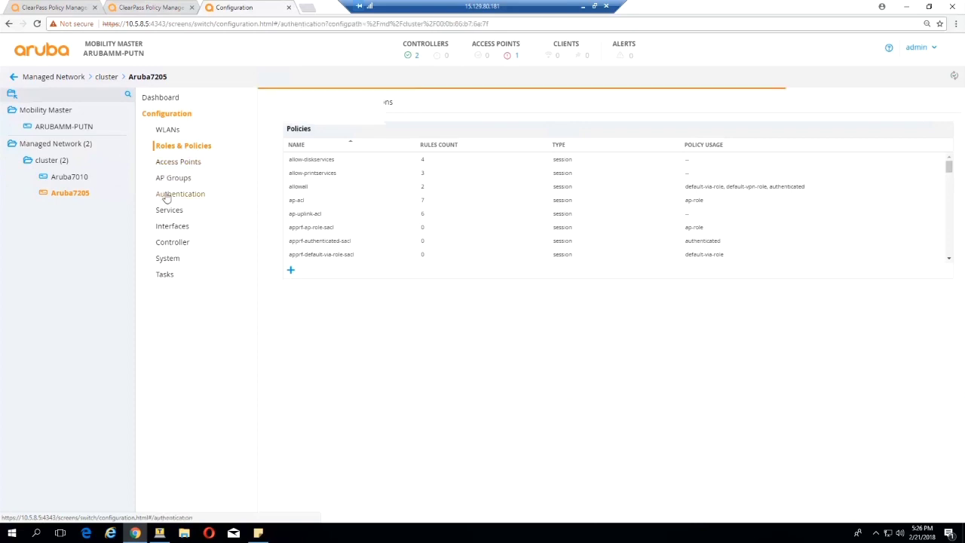
left_click(355, 104)
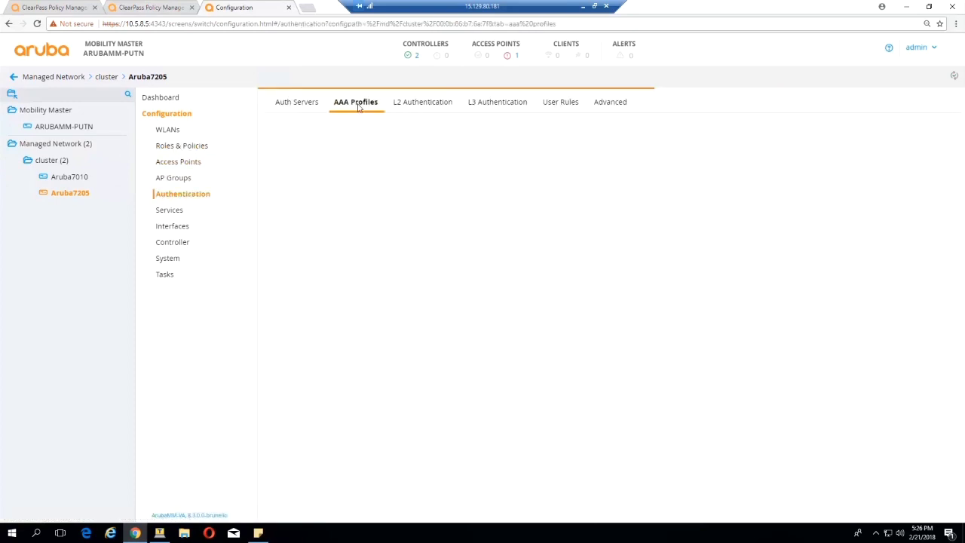
left_click(322, 147)
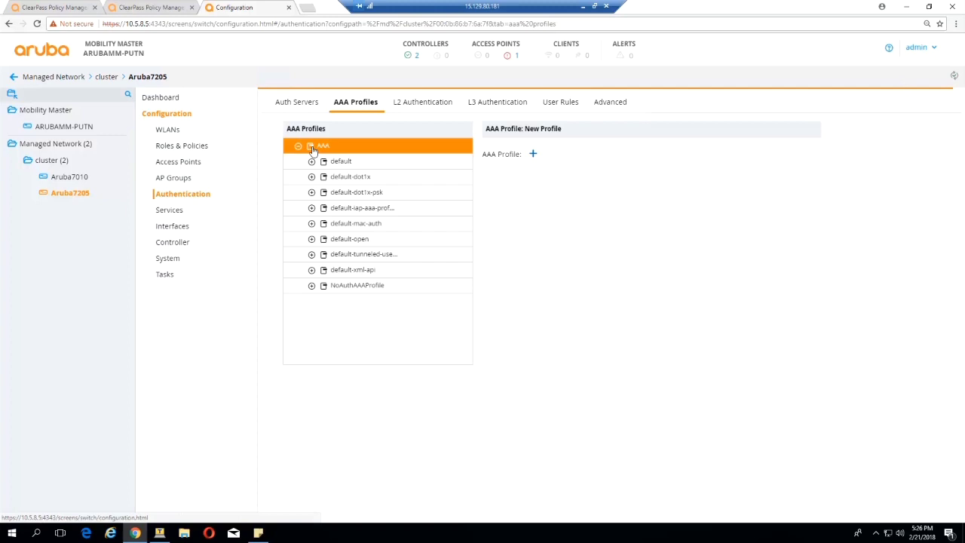
left_click(344, 161)
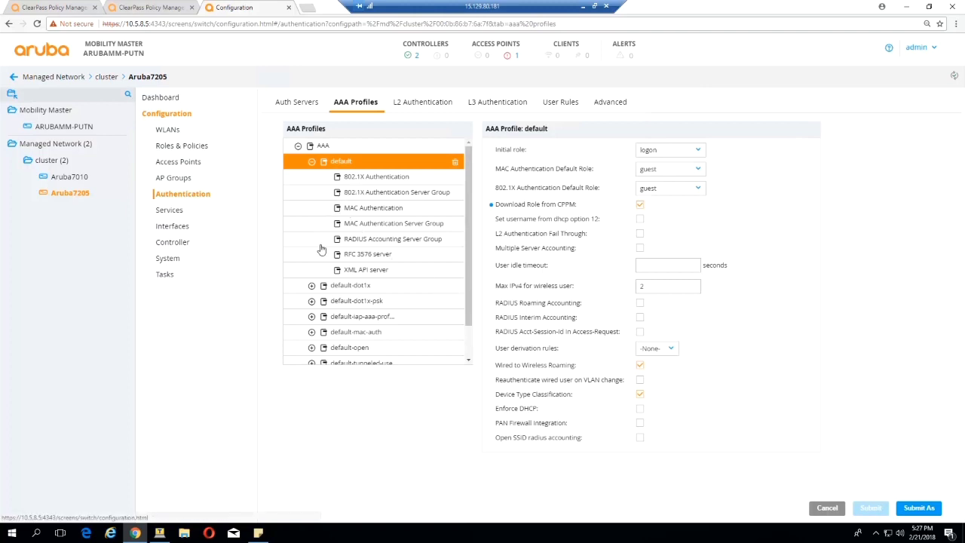
- Check the CPPM credentials on server tme-cppm in group cppm, then bring Tera Term forward
left_click(298, 102)
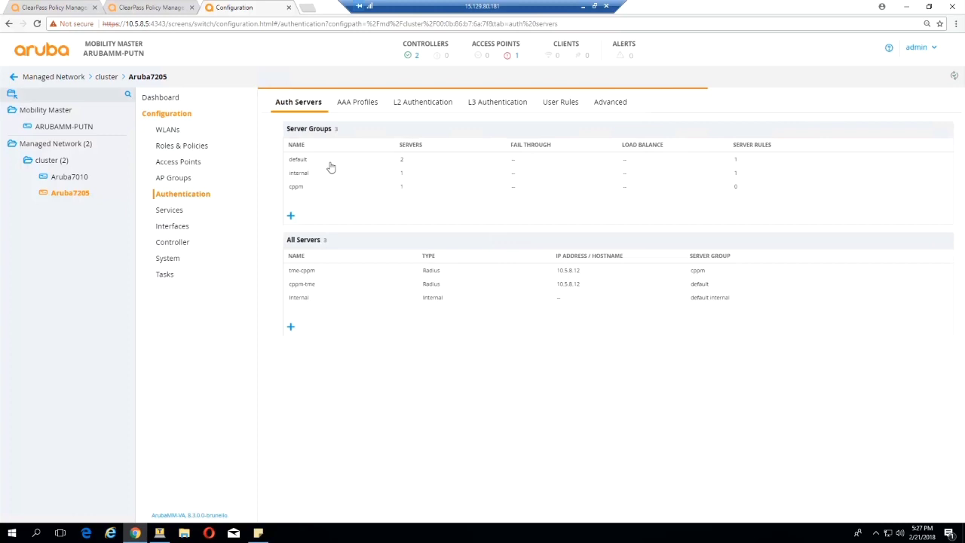
left_click(299, 189)
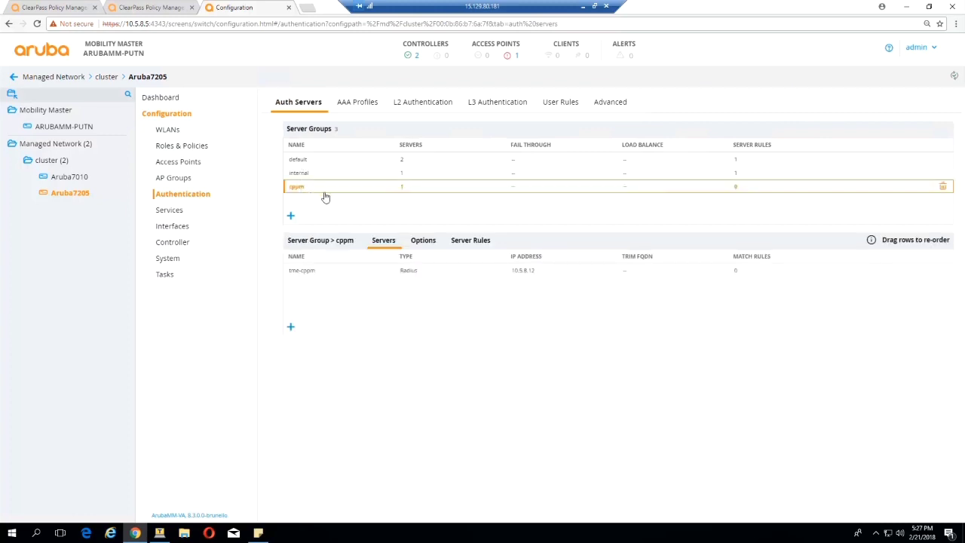
left_click(297, 273)
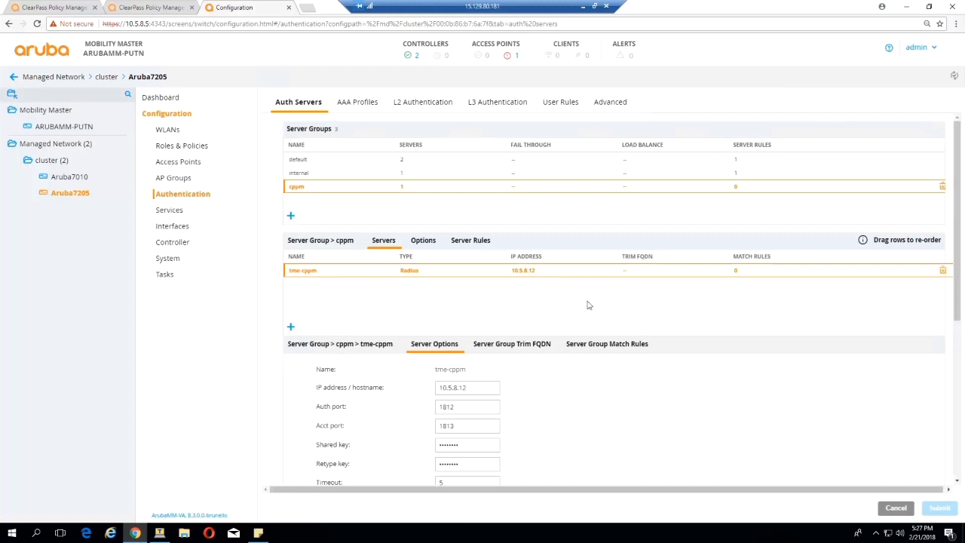
scroll(569, 394, "down", 5)
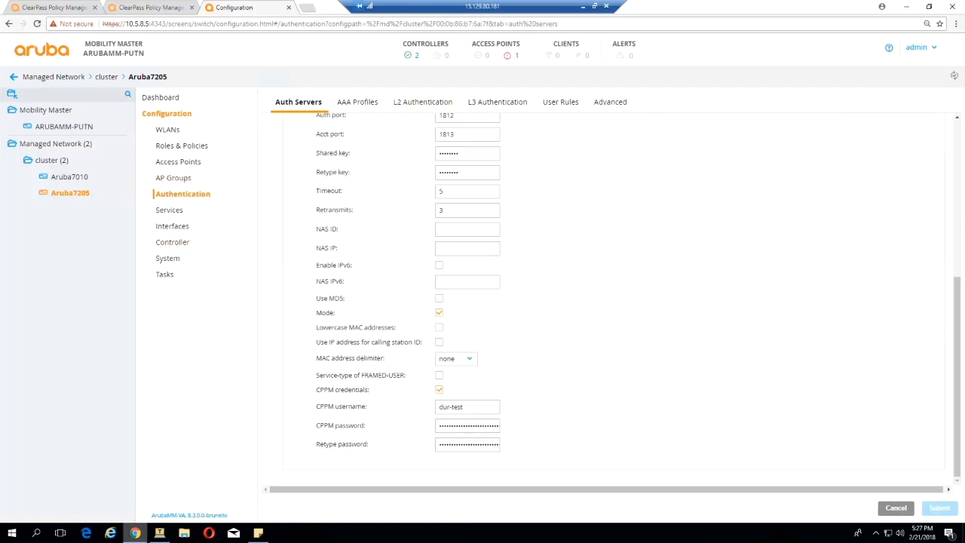
left_click(159, 533)
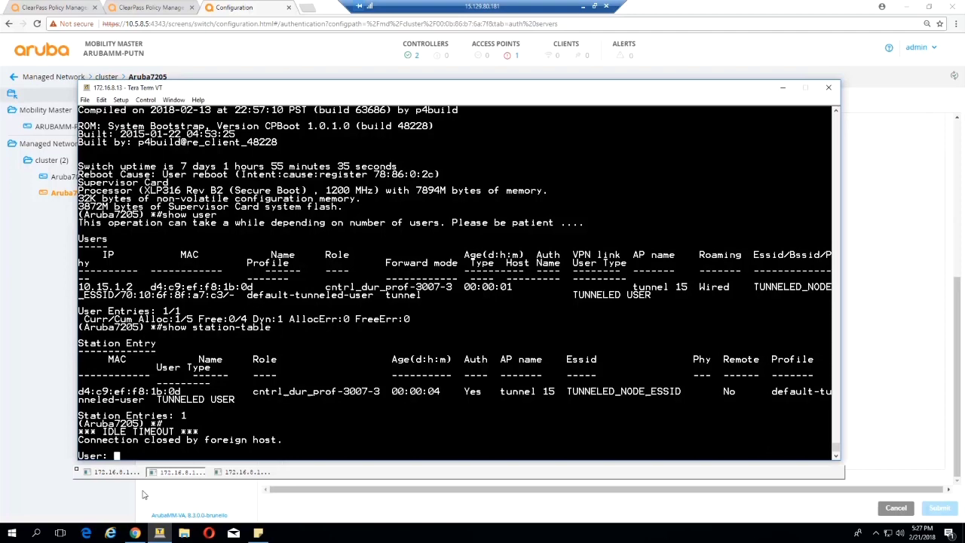
- Bounce port 2/48 on Aruba-Stack-3810M with int 2/48 dis and int 2/48 ena
left_click(113, 472)
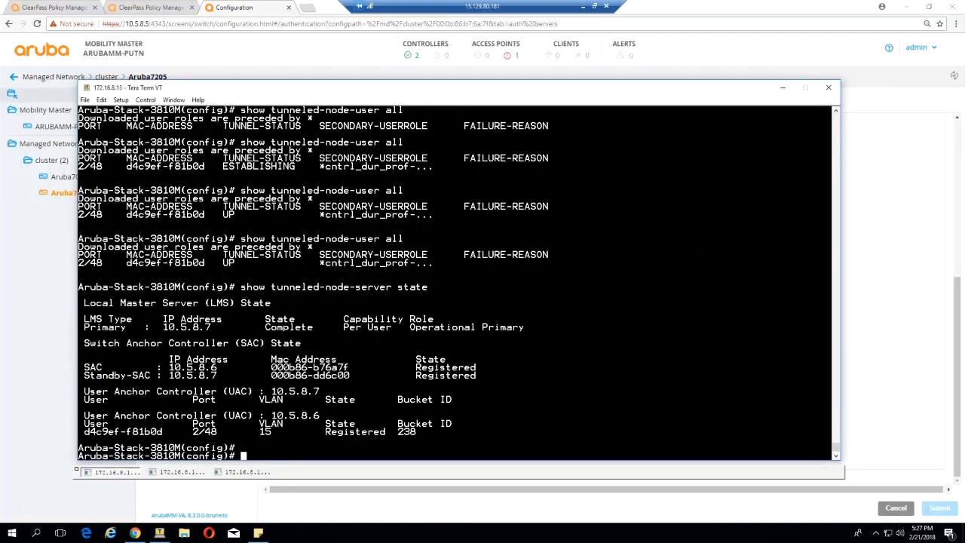
key("Up")
key("Up")
key("Up")
key("BackSpace")
key("BackSpace")
key("BackSpace")
type("dis")
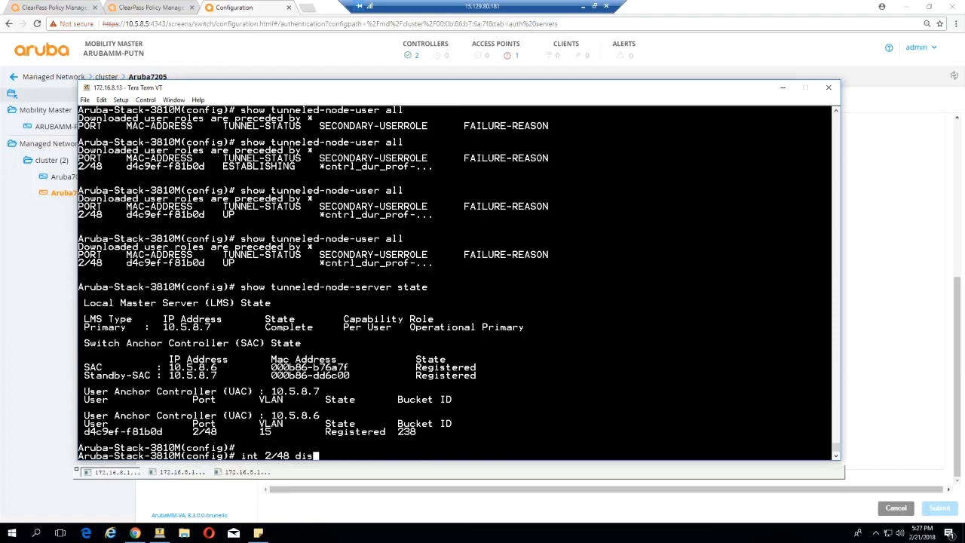
key("Return")
key("Up")
key("BackSpace")
key("BackSpace")
key("BackSpace")
type("ena")
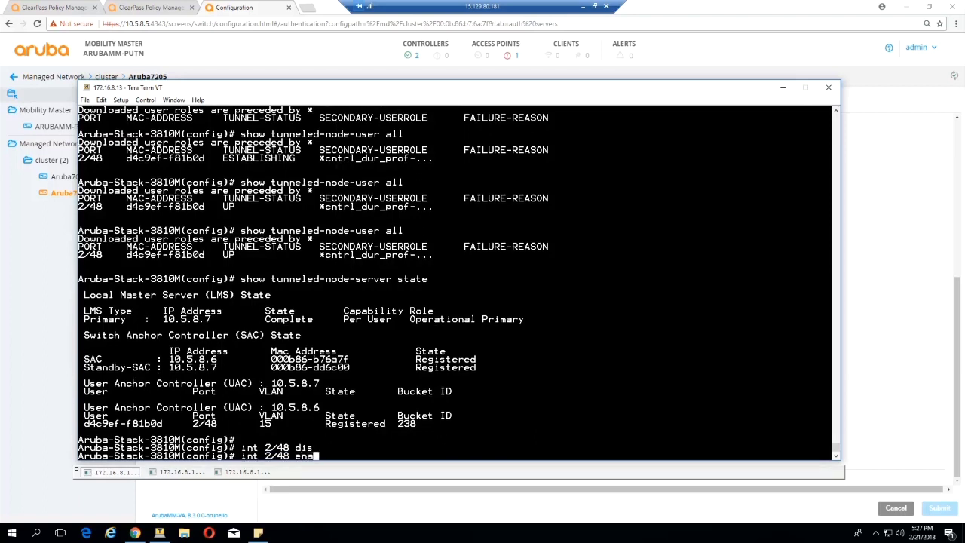
key("Return")
- Run show port-acc clie and check the 2/48 durtest client's *dur_prof-3003-21 role
type("sh")
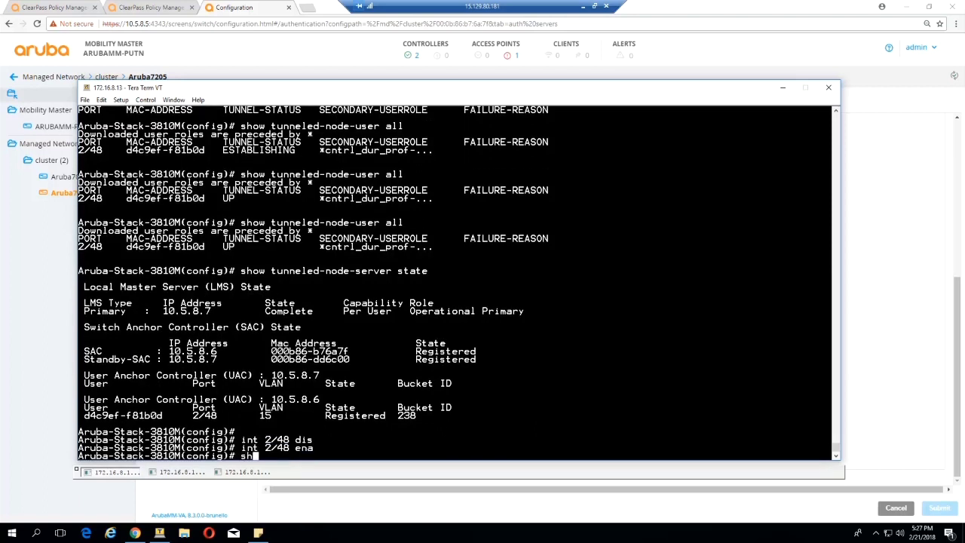
type("ow port-acc clie")
key("Return")
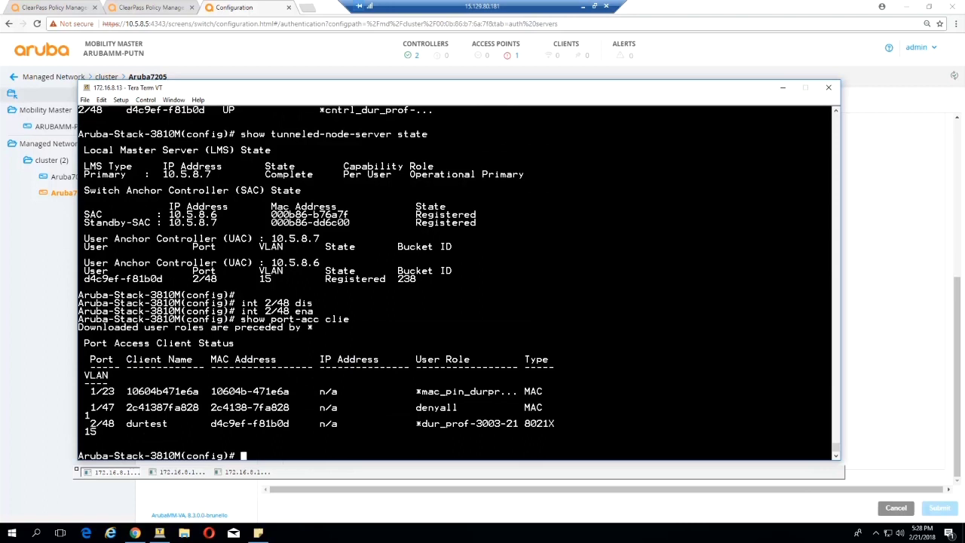
left_click_drag(89, 423, 569, 431)
left_click(569, 431)
left_click_drag(415, 423, 559, 424)
left_click(558, 424)
- Run show tunneled-node-users all and confirm secondary role *cntrl_role-3010-1
type("show tunneled-")
type("node")
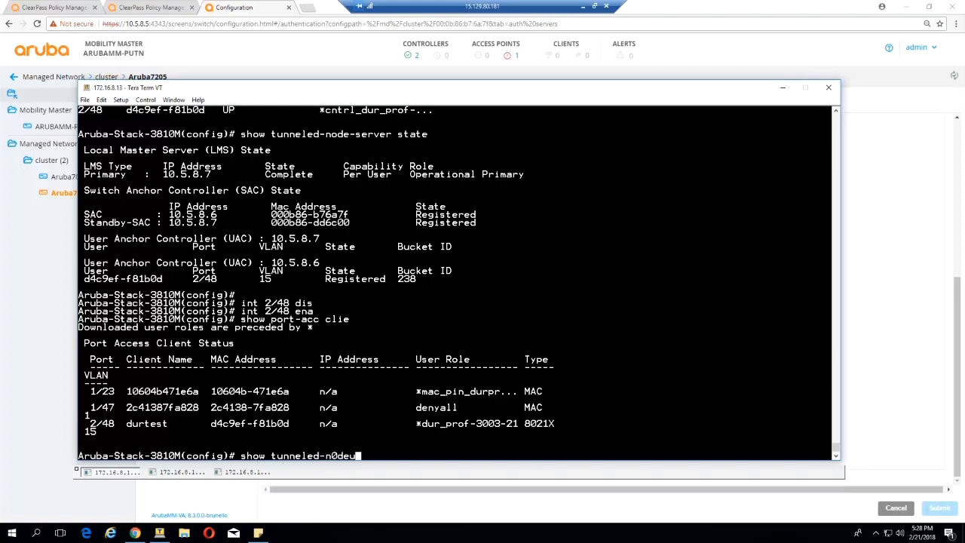
key("BackSpace")
key("BackSpace")
key("BackSpace")
type("ode-users all")
key("Return")
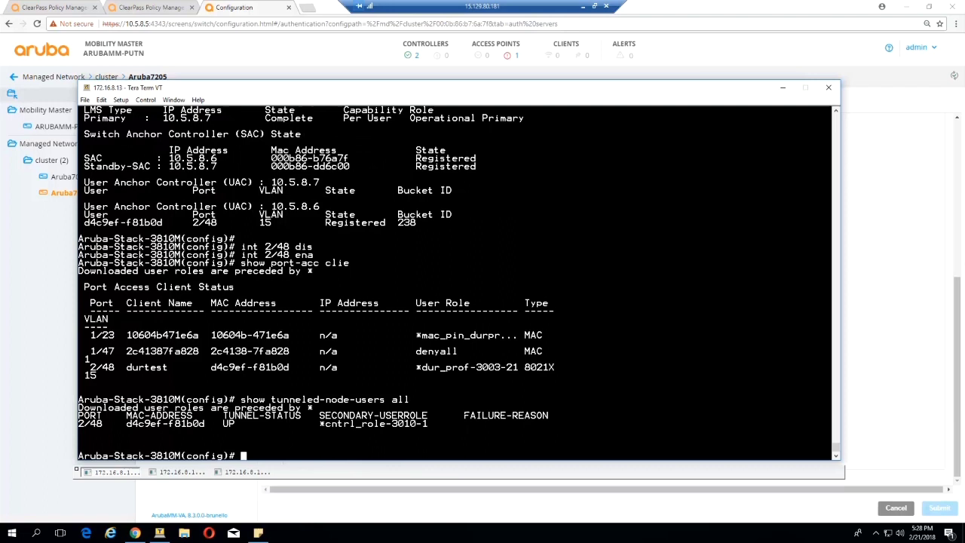
left_click_drag(434, 423, 308, 423)
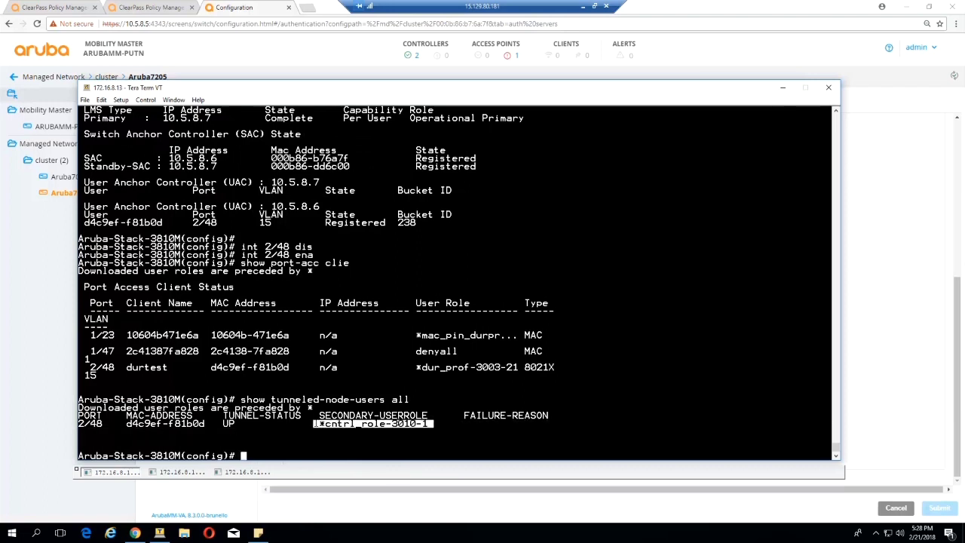
- Log in to Aruba7205 and run show rights downloaded-user-roles, finding cntrl_role-3010-1
left_click(170, 473)
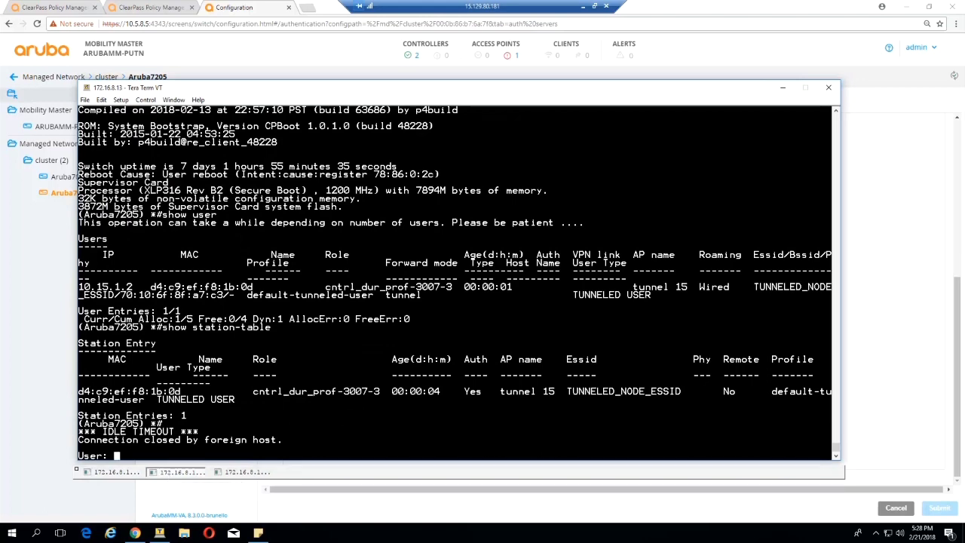
type("admin")
key("Return")
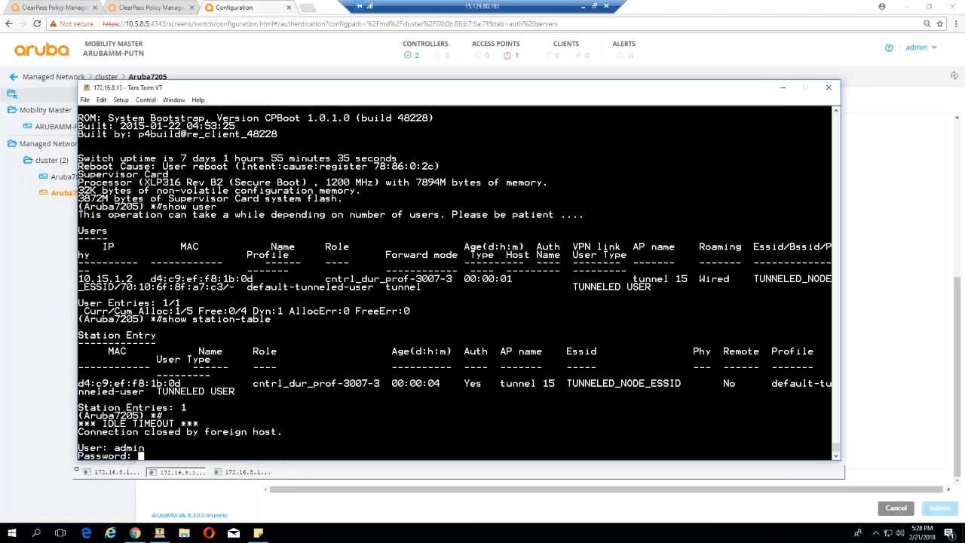
key("Return")
type("show rights ")
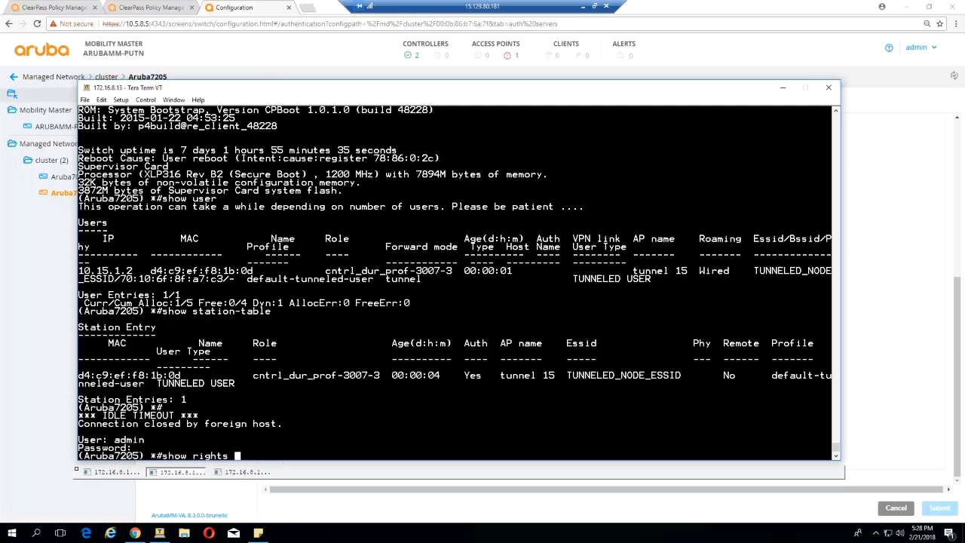
type("downloaded-user-roles")
key("Return")
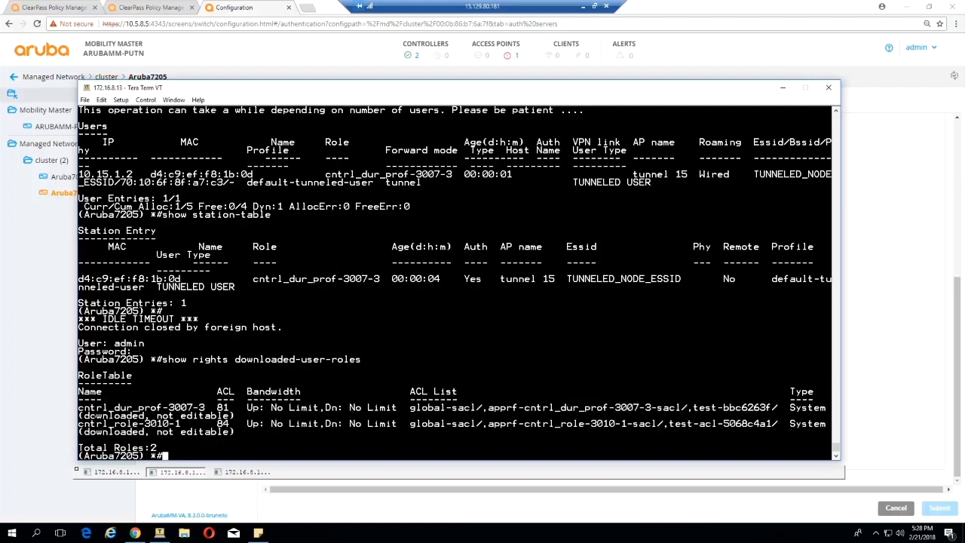
mouse_move(78, 422)
left_mouse_down()
mouse_move(172, 422)
mouse_move(83, 419)
left_mouse_up()
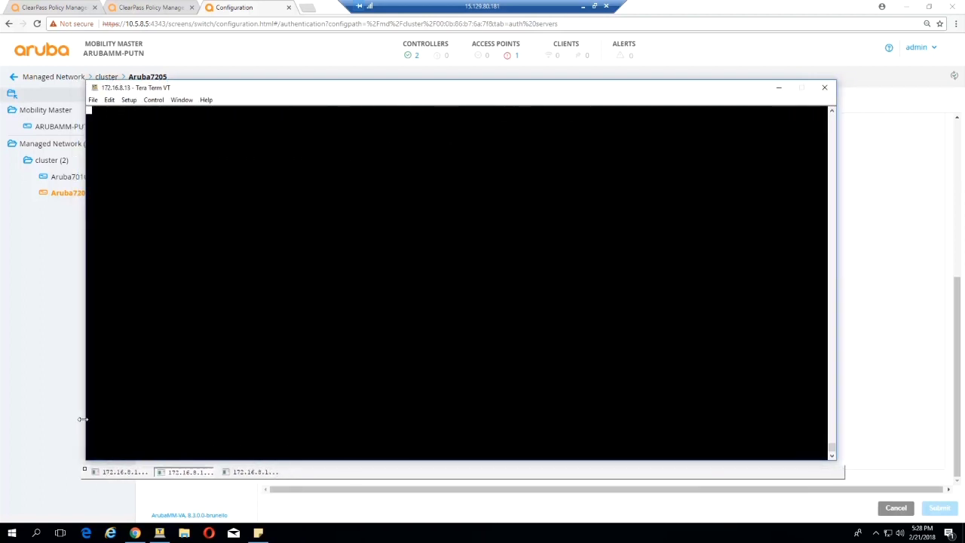
key("Return")
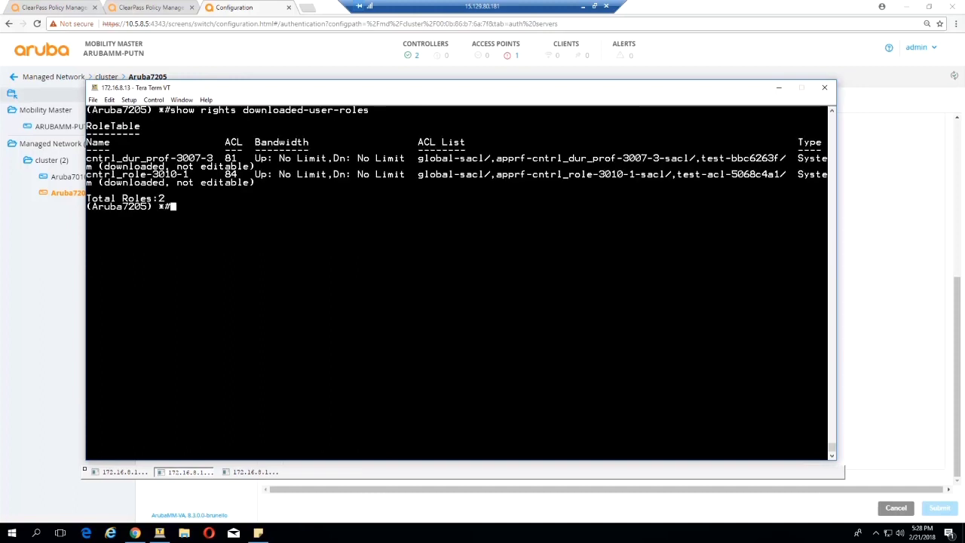
left_click_drag(163, 174, 86, 175)
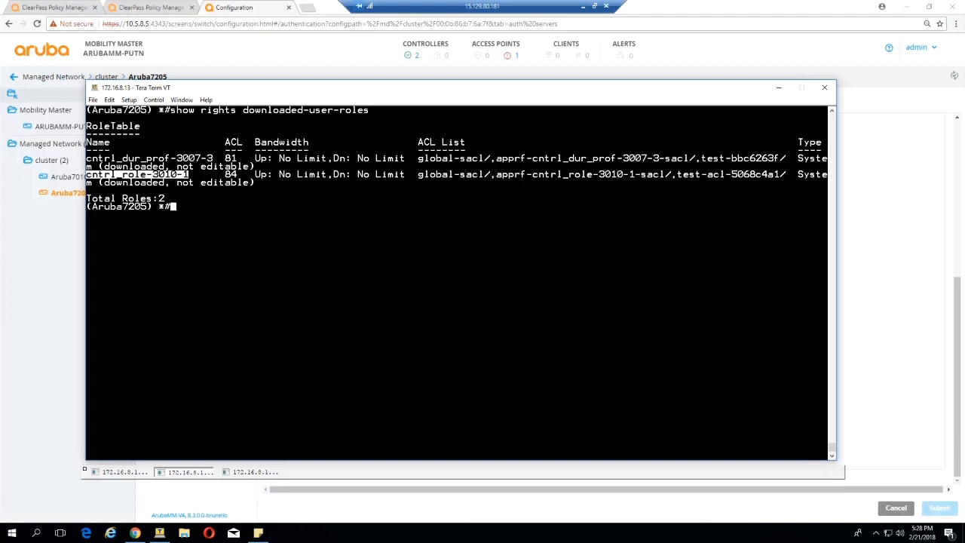
- Rerun show tunneled-node-users all on the switch to confirm cntrl_role-3010-1, then return to Aruba7205
left_click(119, 473)
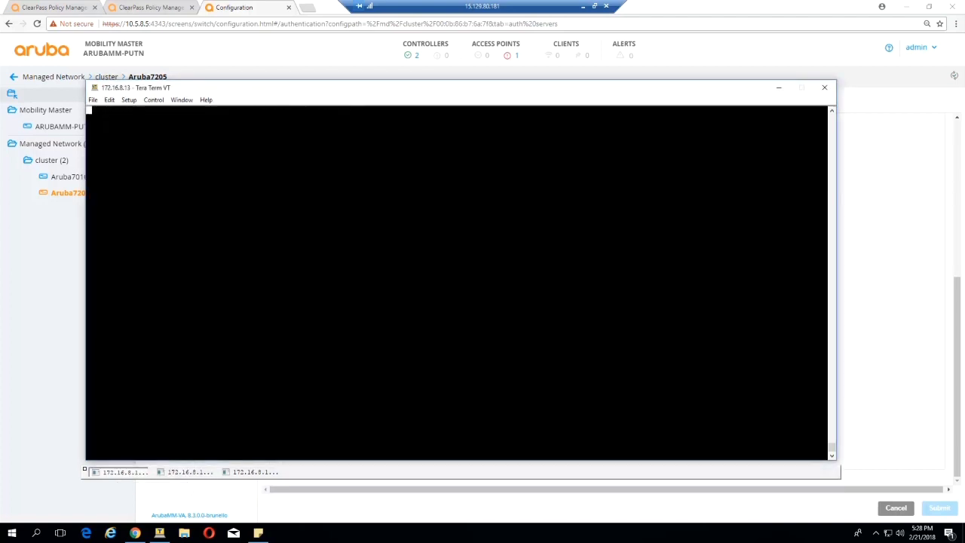
key("Up")
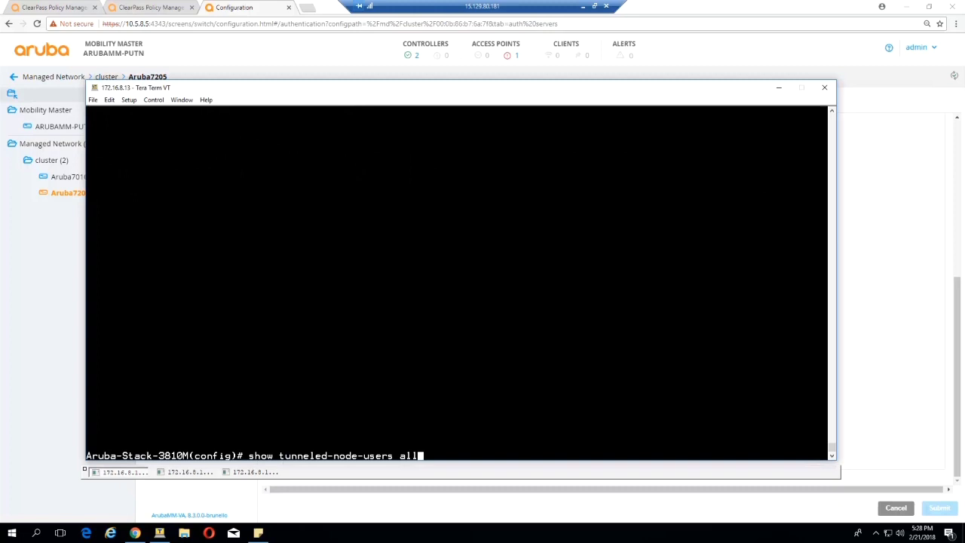
key("Return")
left_click_drag(436, 424, 333, 423)
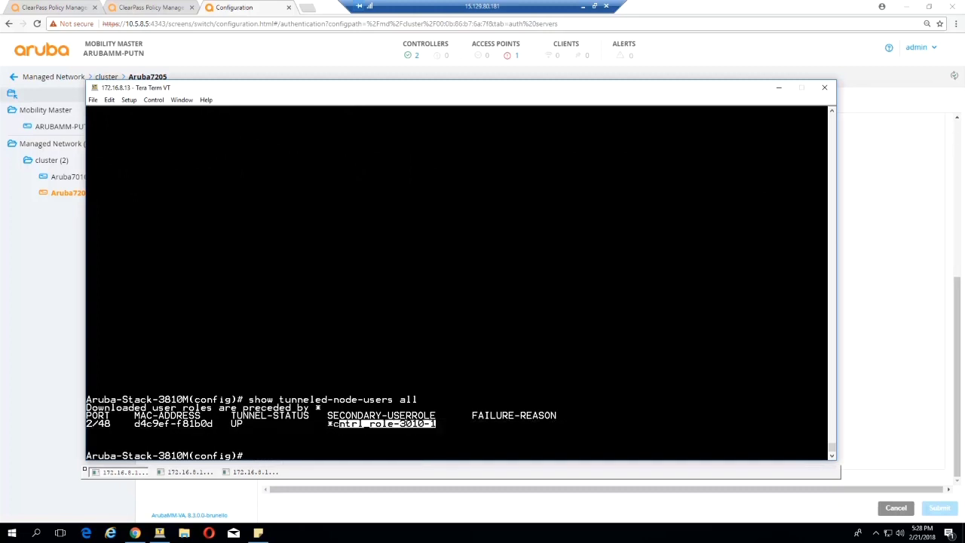
left_click(189, 472)
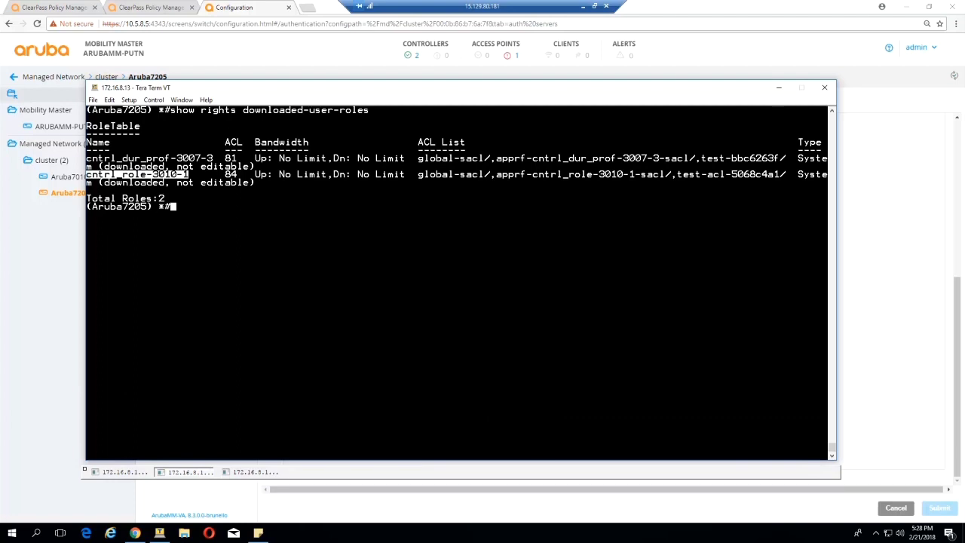